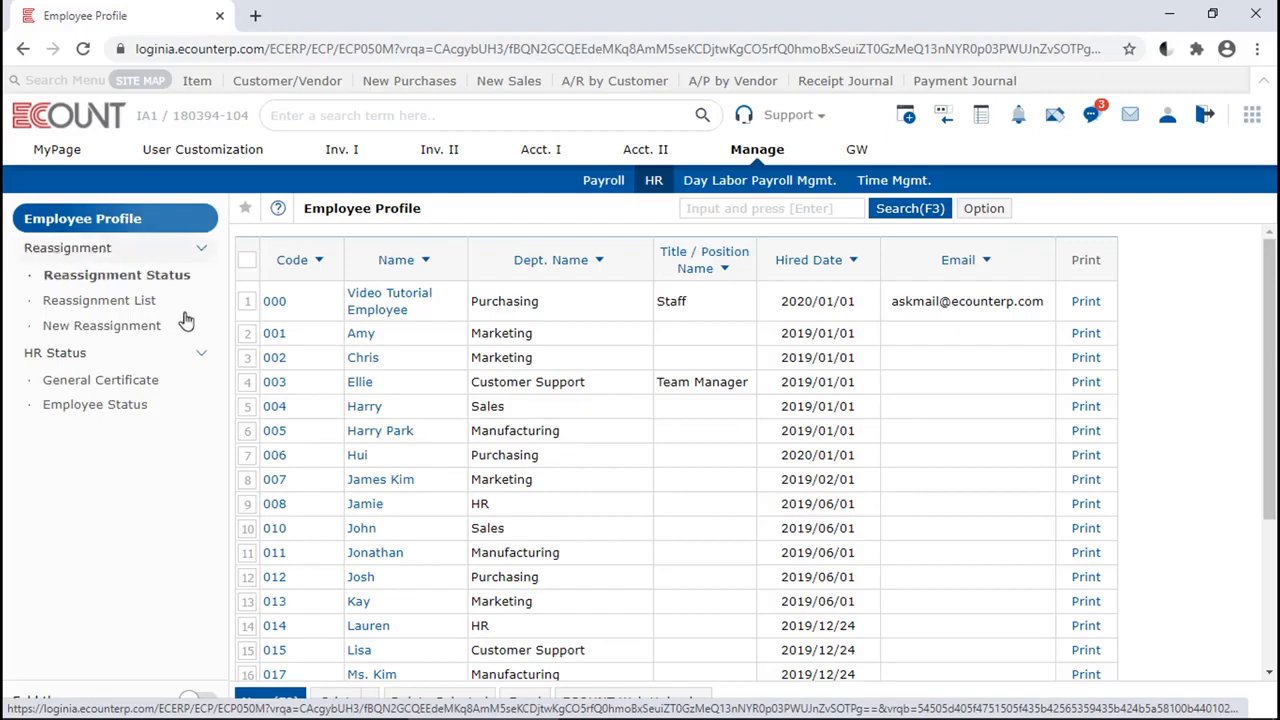
Open a blank employee profile form to view its General fields, and close it without saving
left_click(276, 700)
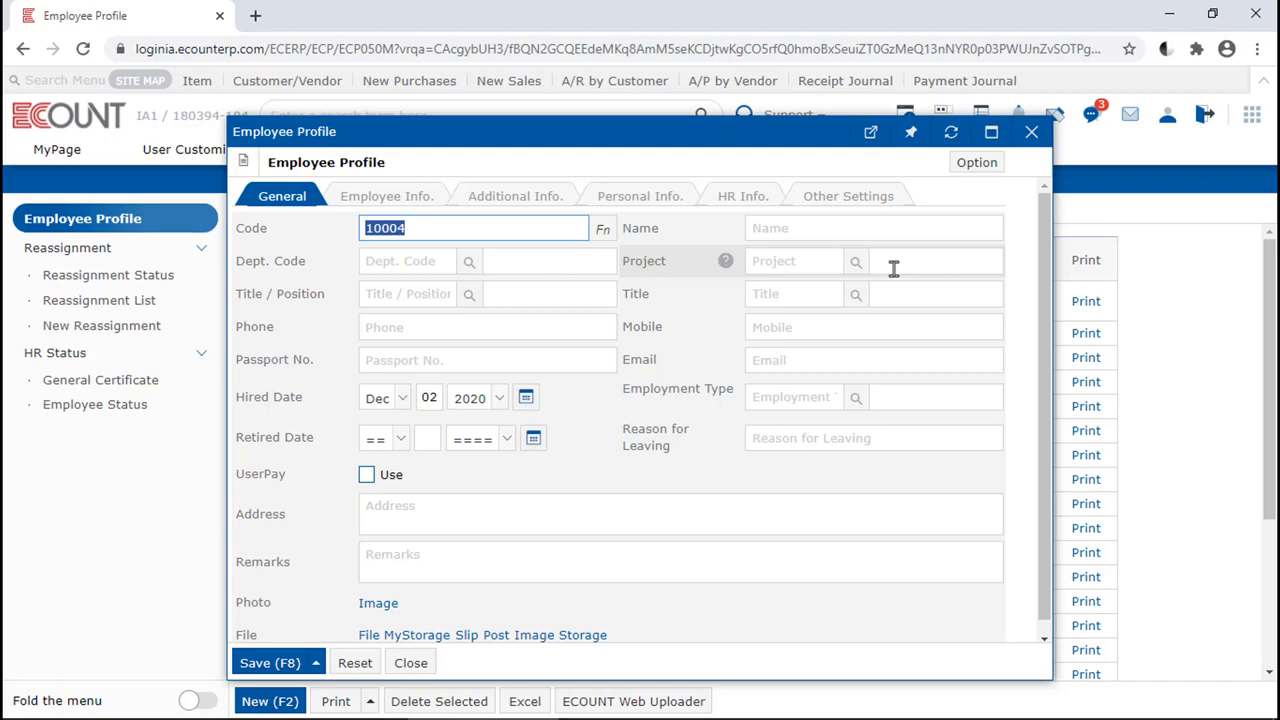
left_click_drag(650, 133, 800, 375)
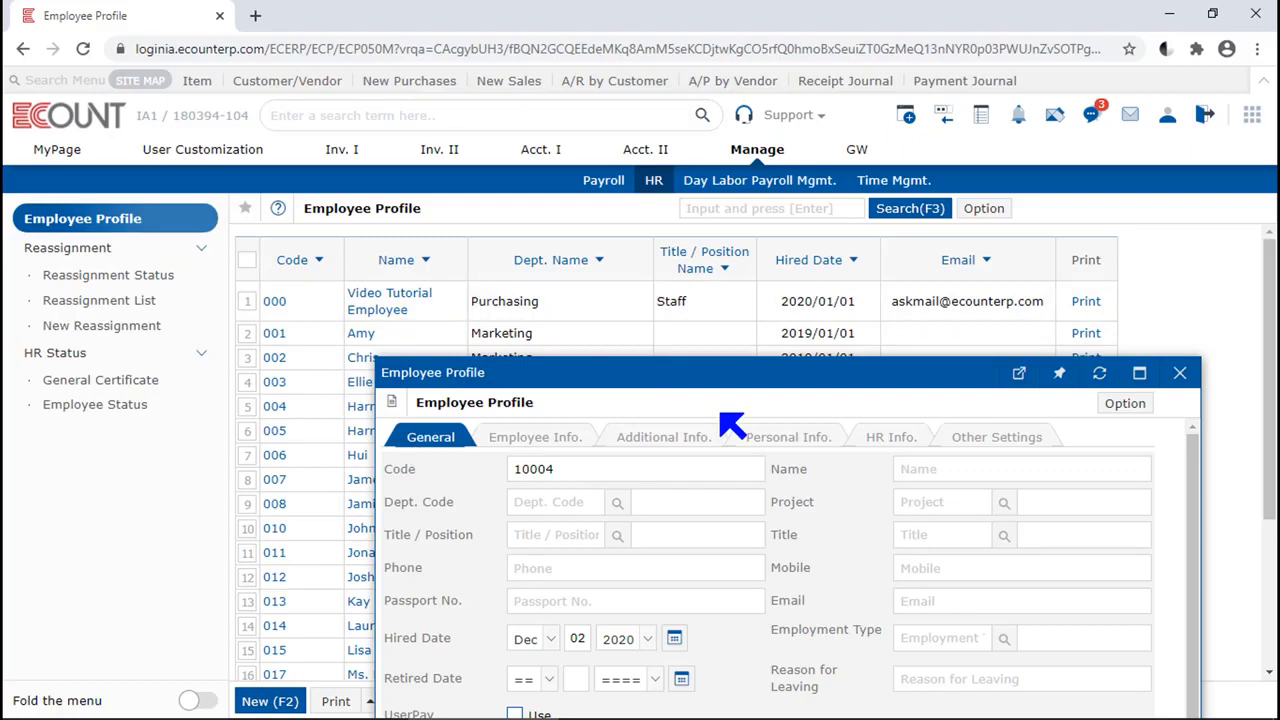
key("Escape")
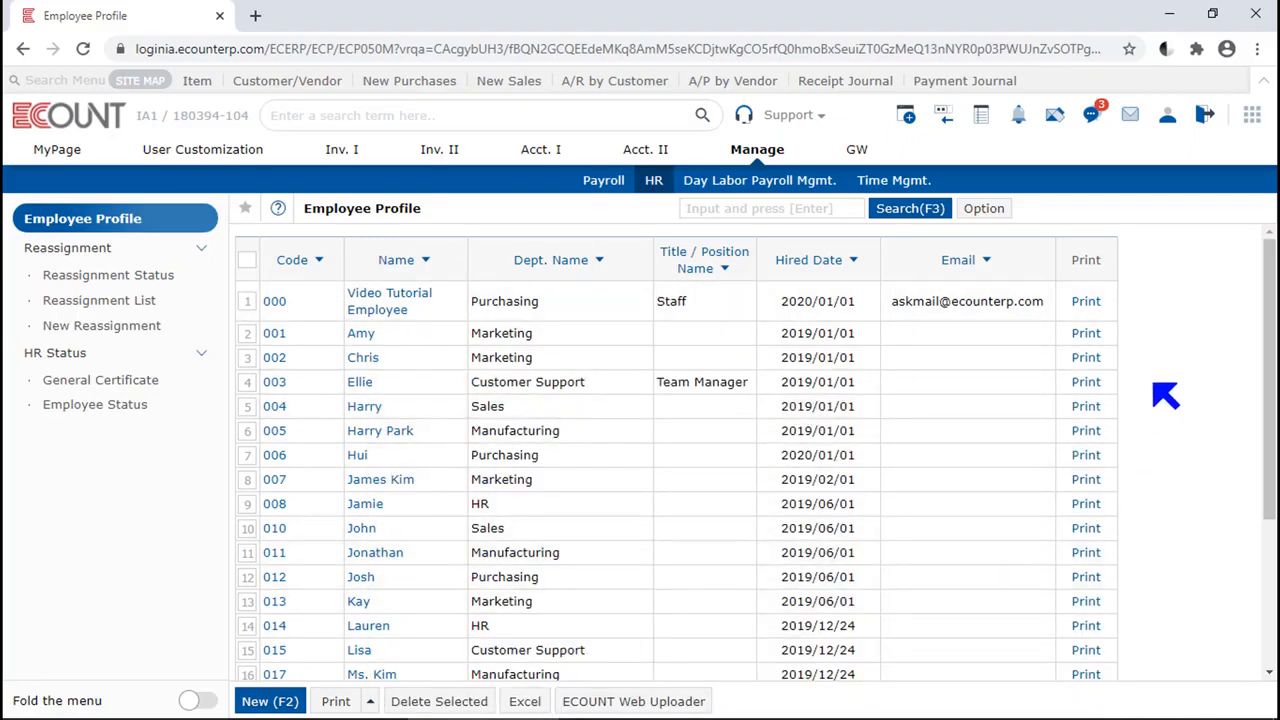
View the printable personnel card of employee 000 and its new template setup form, and close the card
left_click(1087, 301)
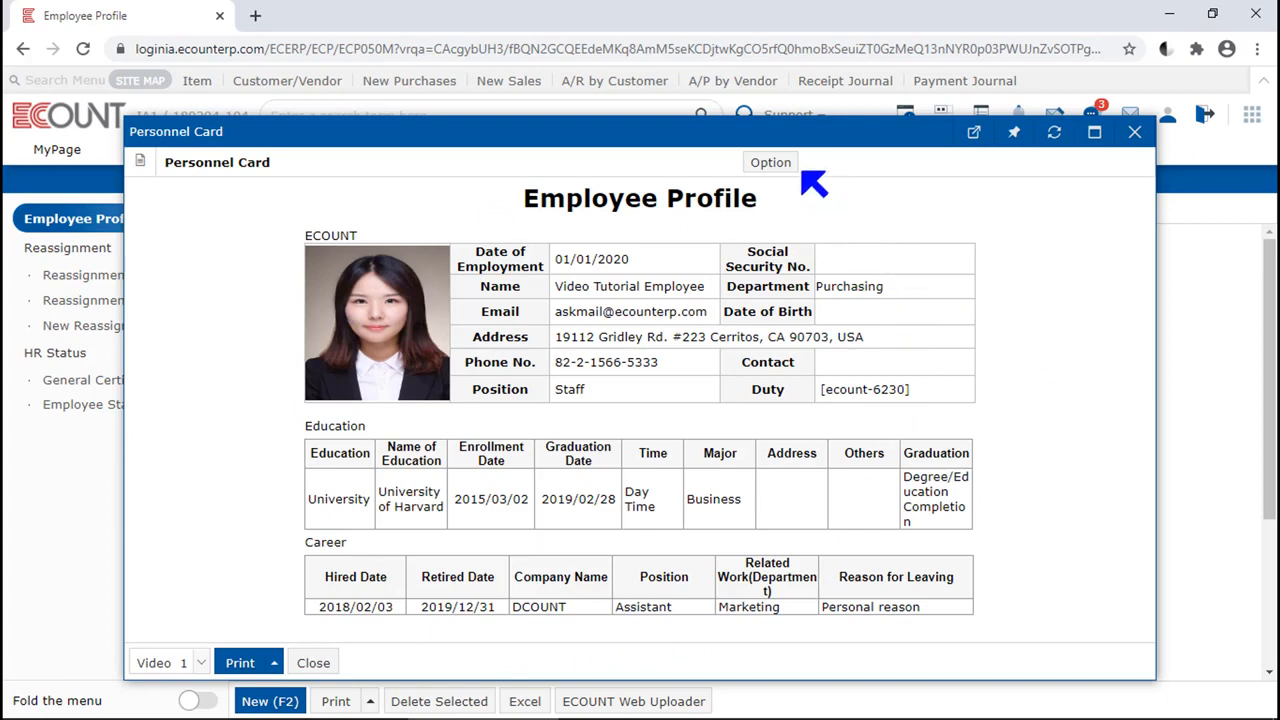
left_click(772, 164)
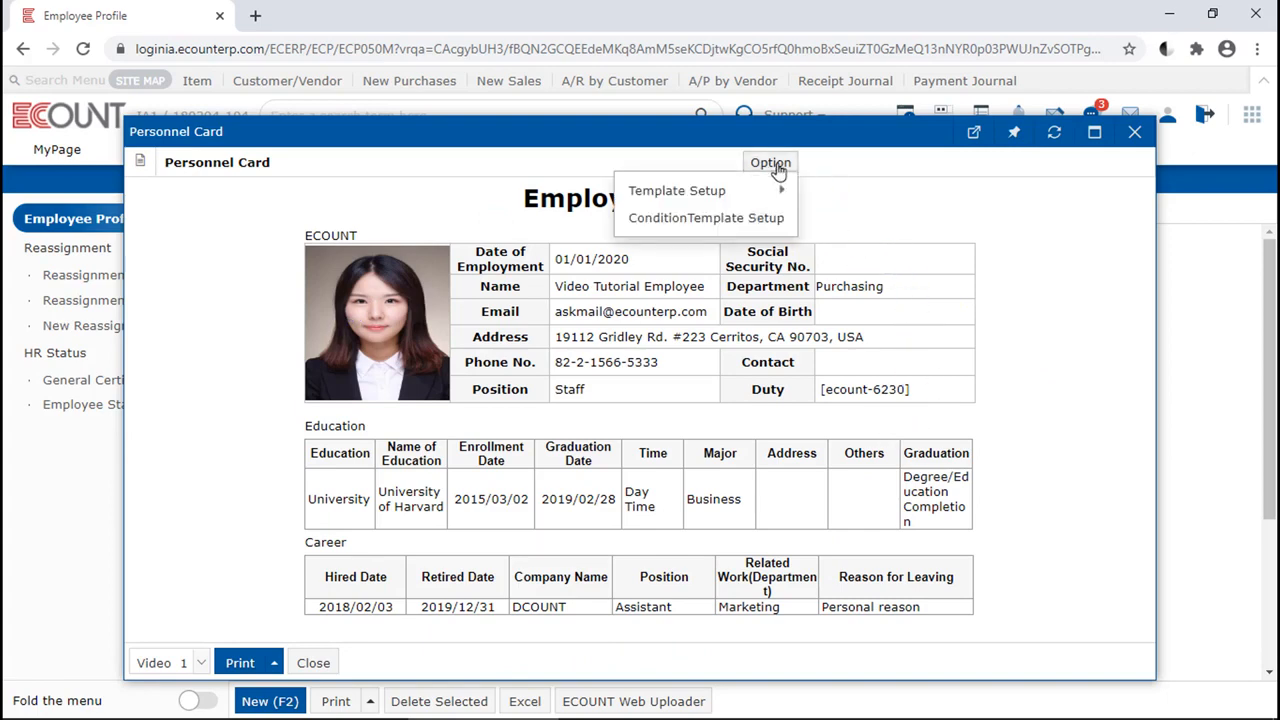
mouse_move(757, 195)
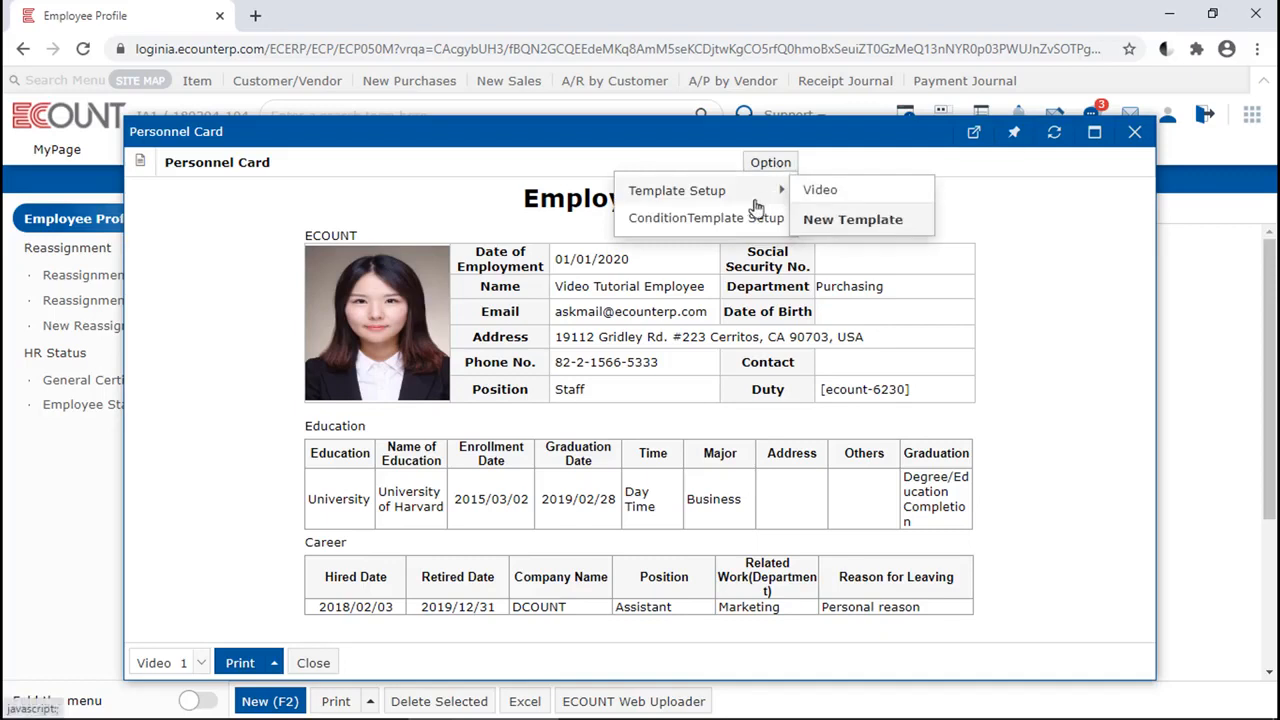
left_click(820, 219)
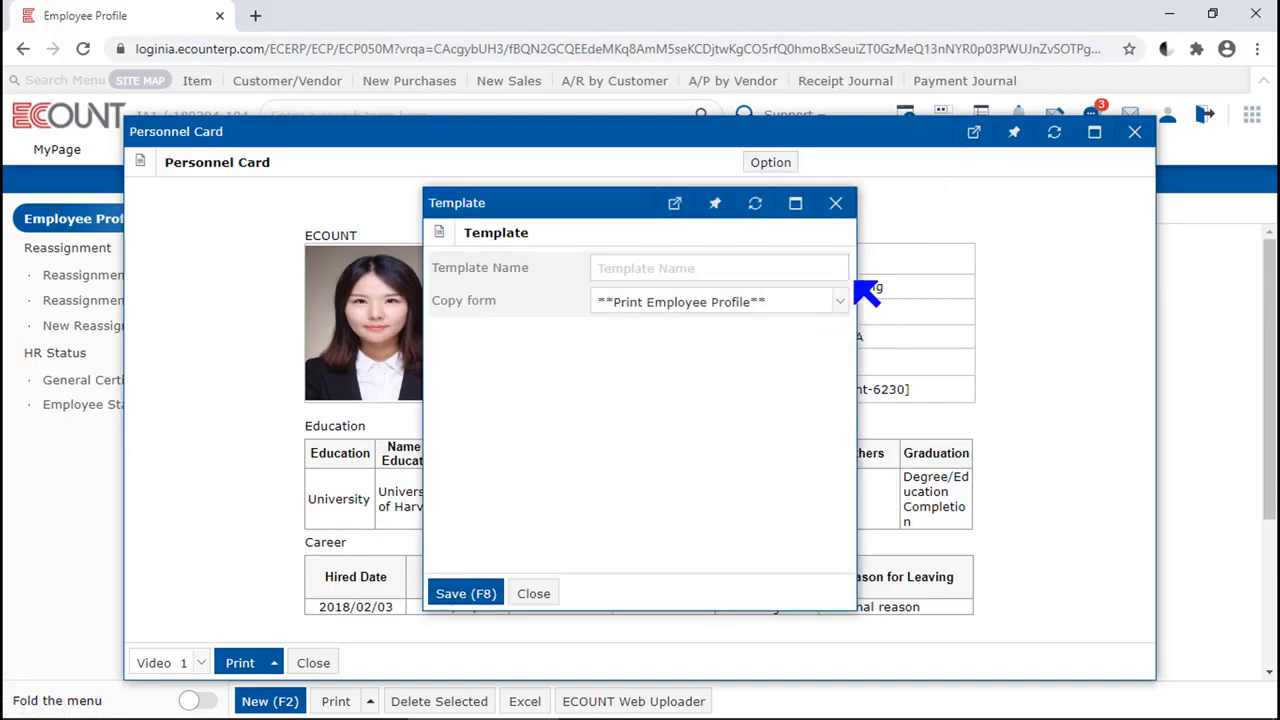
left_click(836, 203)
left_click(770, 162)
mouse_move(777, 191)
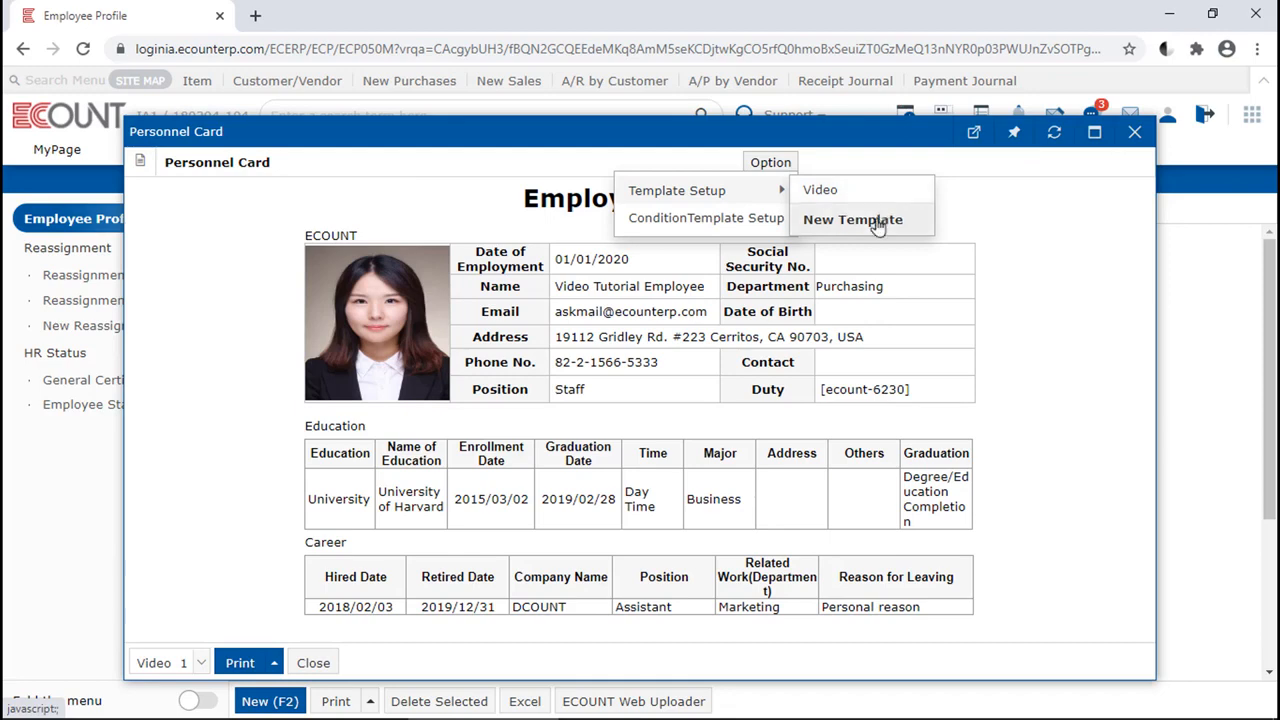
left_click(1133, 132)
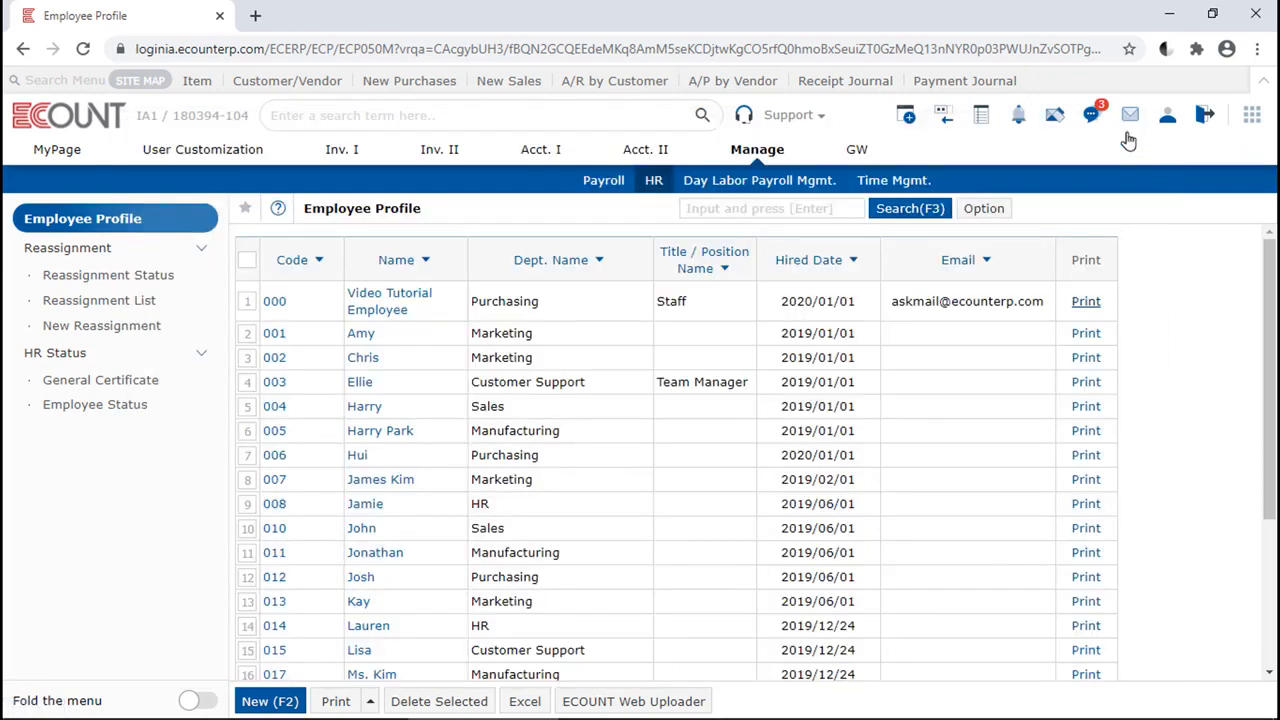
Examine the input screen settings of a new employee profile form, and close the form without saving
left_click(268, 701)
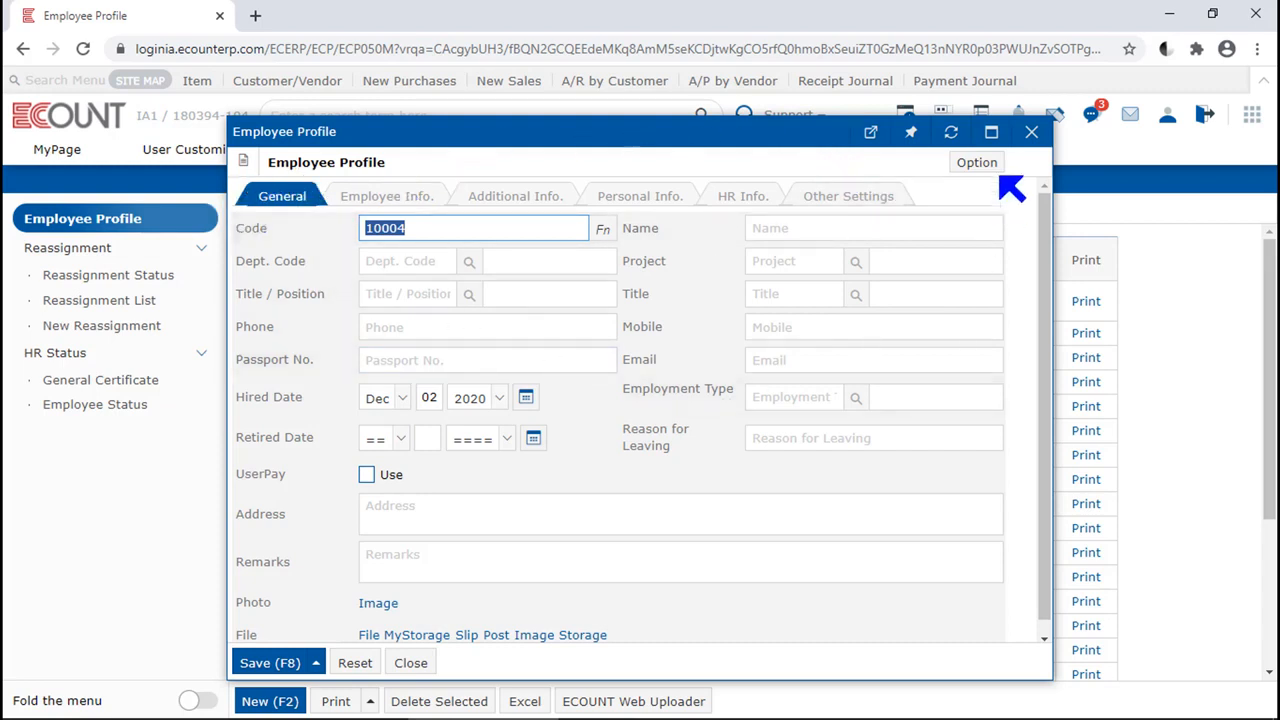
left_click(962, 163)
left_click(963, 197)
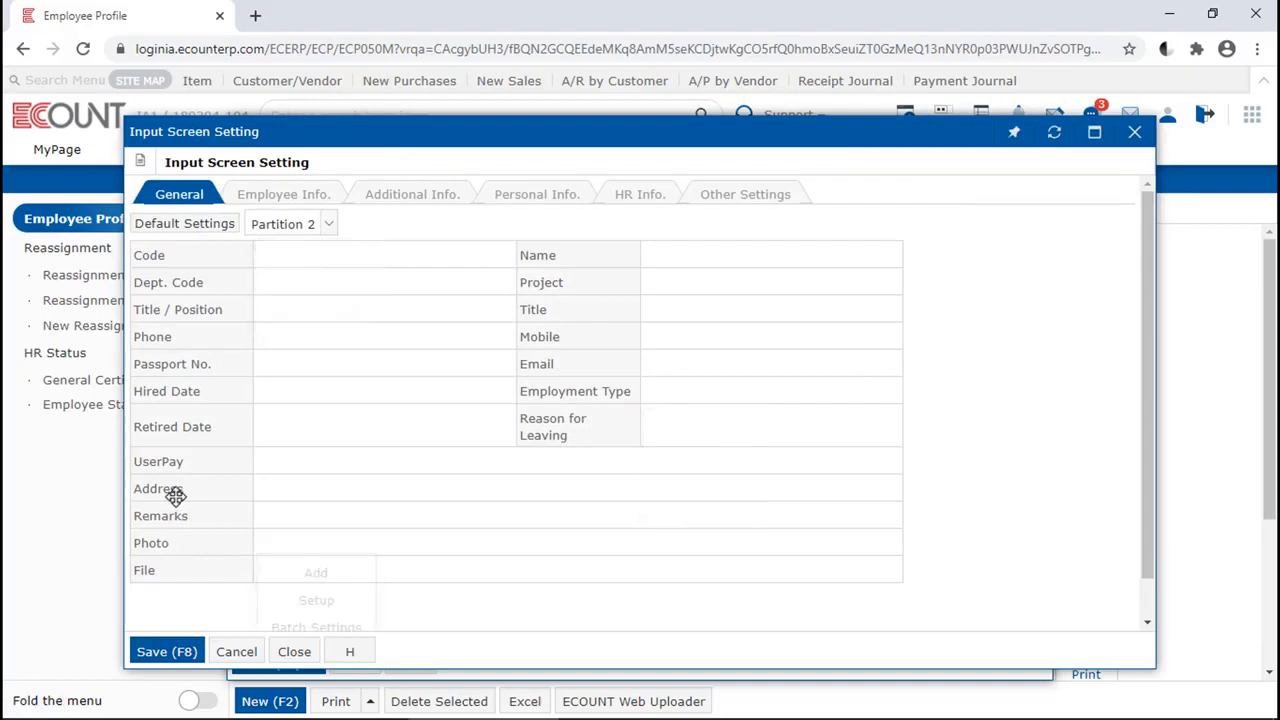
left_click(295, 651)
mouse_move(303, 667)
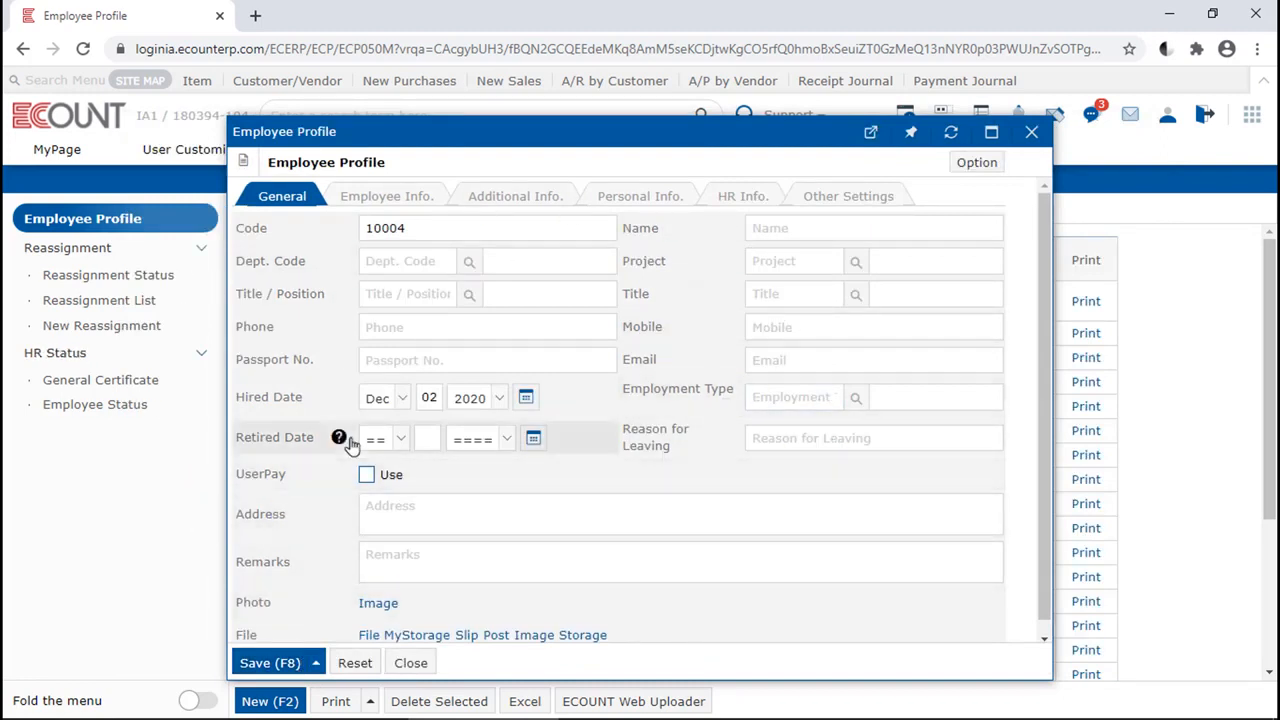
scroll(343, 437, "down", 1)
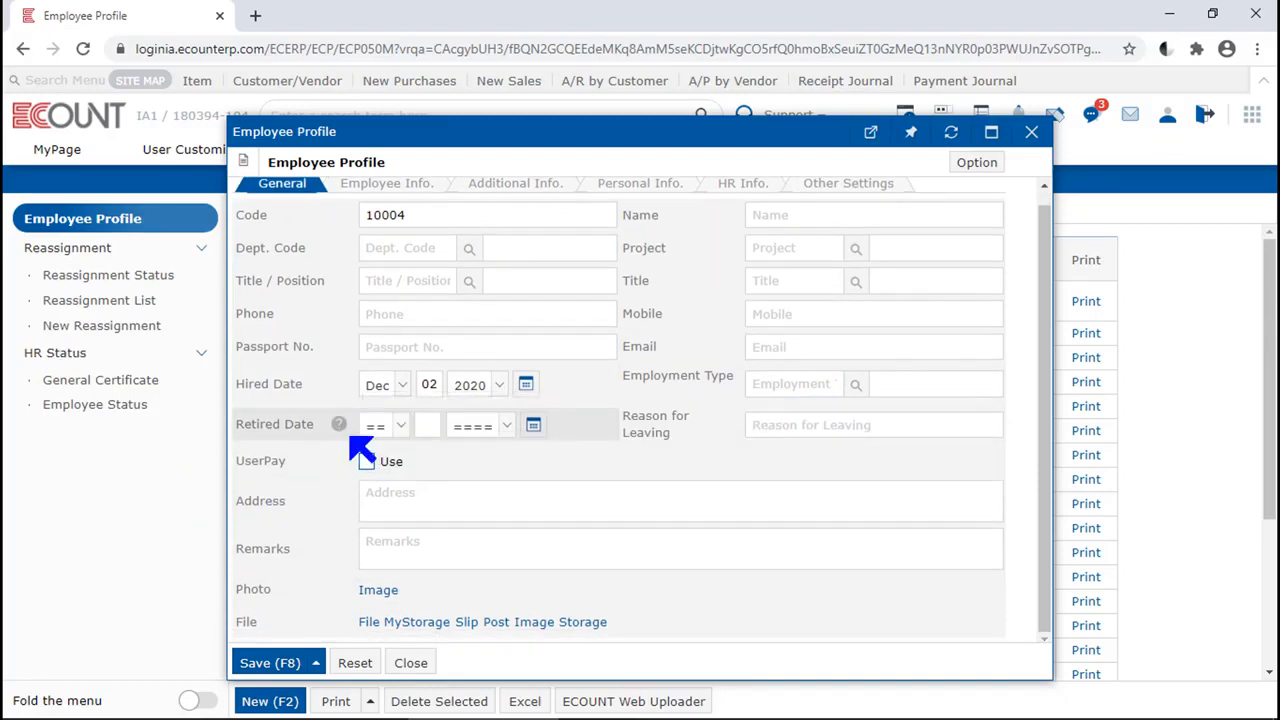
left_click(410, 663)
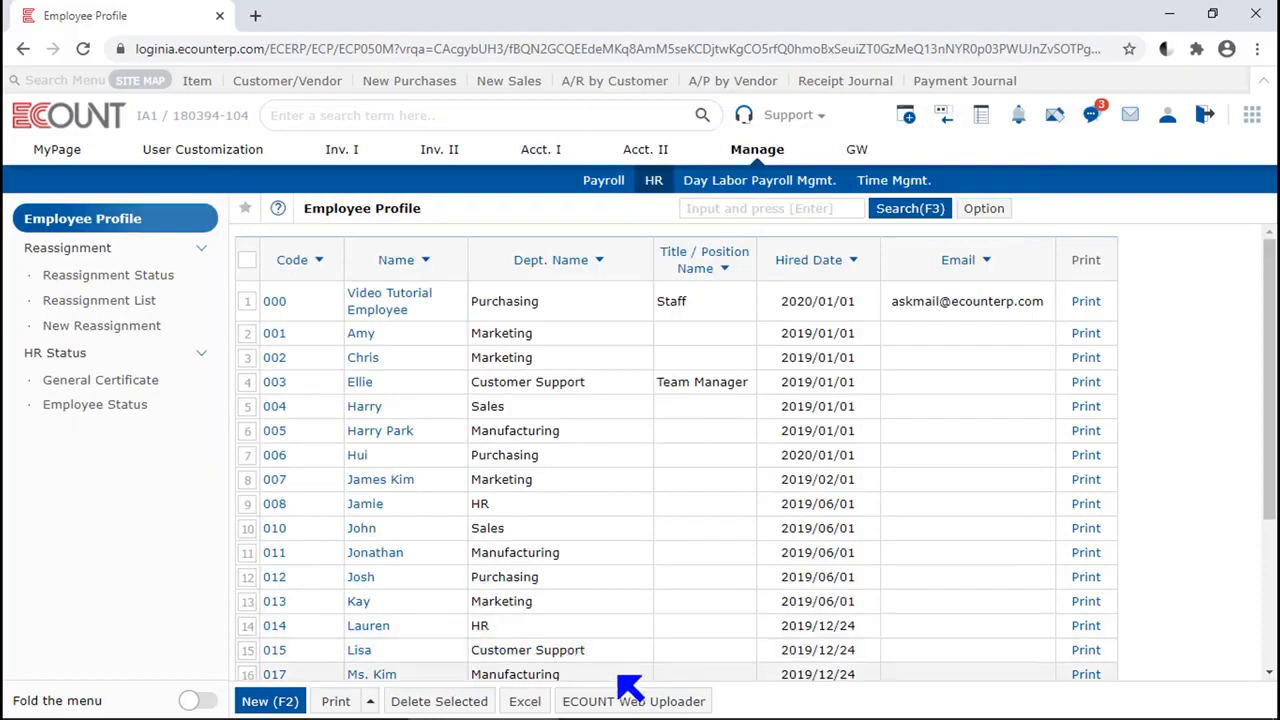
Examine the employee registration columns and their help notes in the ECOUNT Web Uploader, and close it
left_click(614, 703)
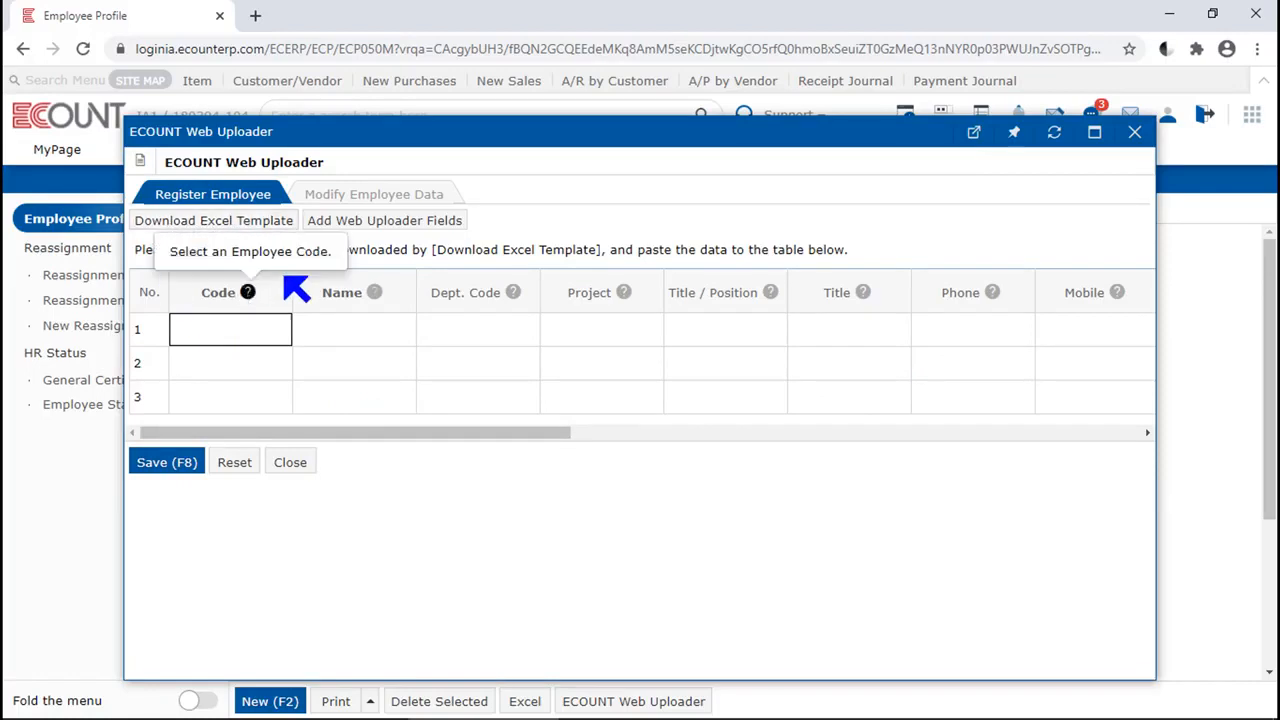
mouse_move(372, 292)
mouse_move(515, 298)
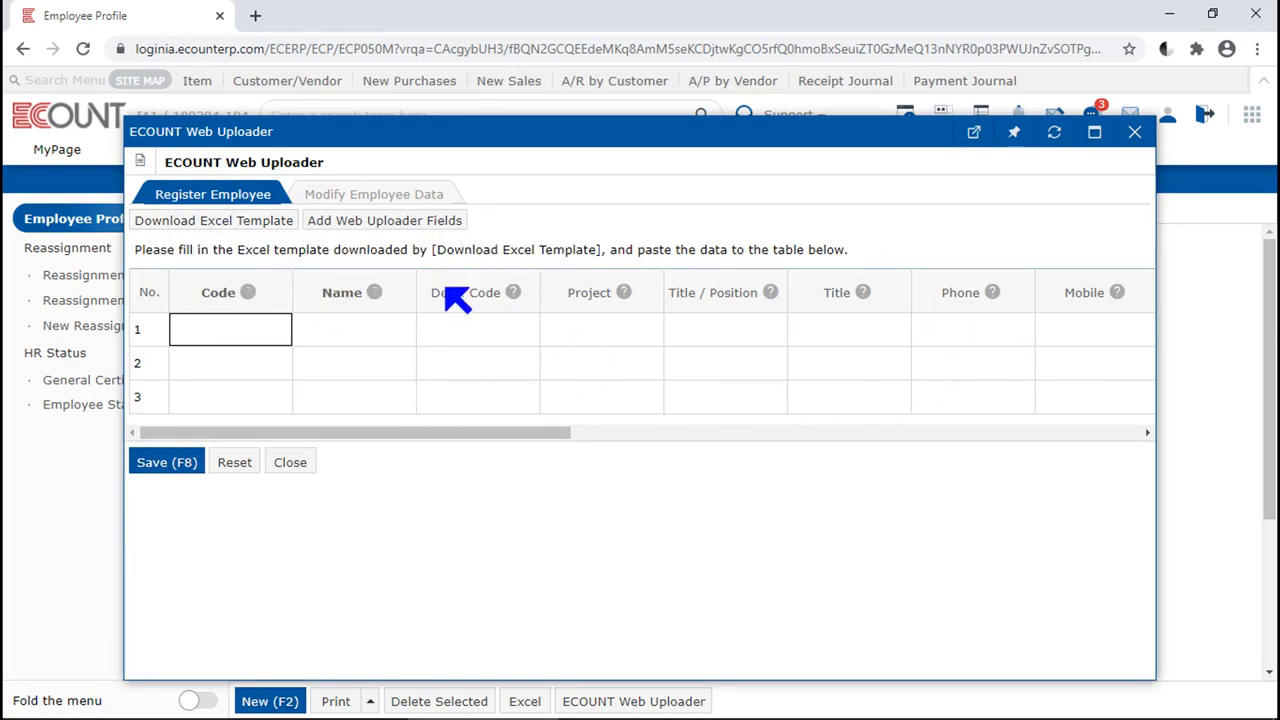
key("Tab")
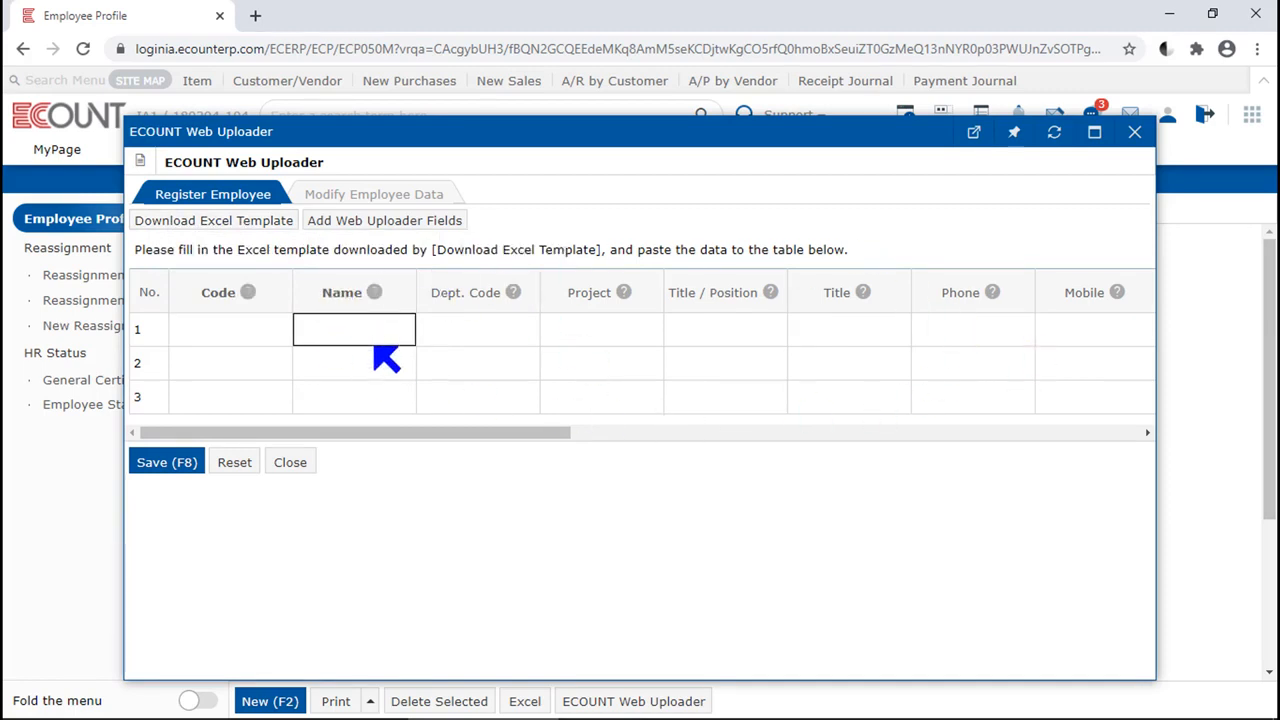
left_click(290, 462)
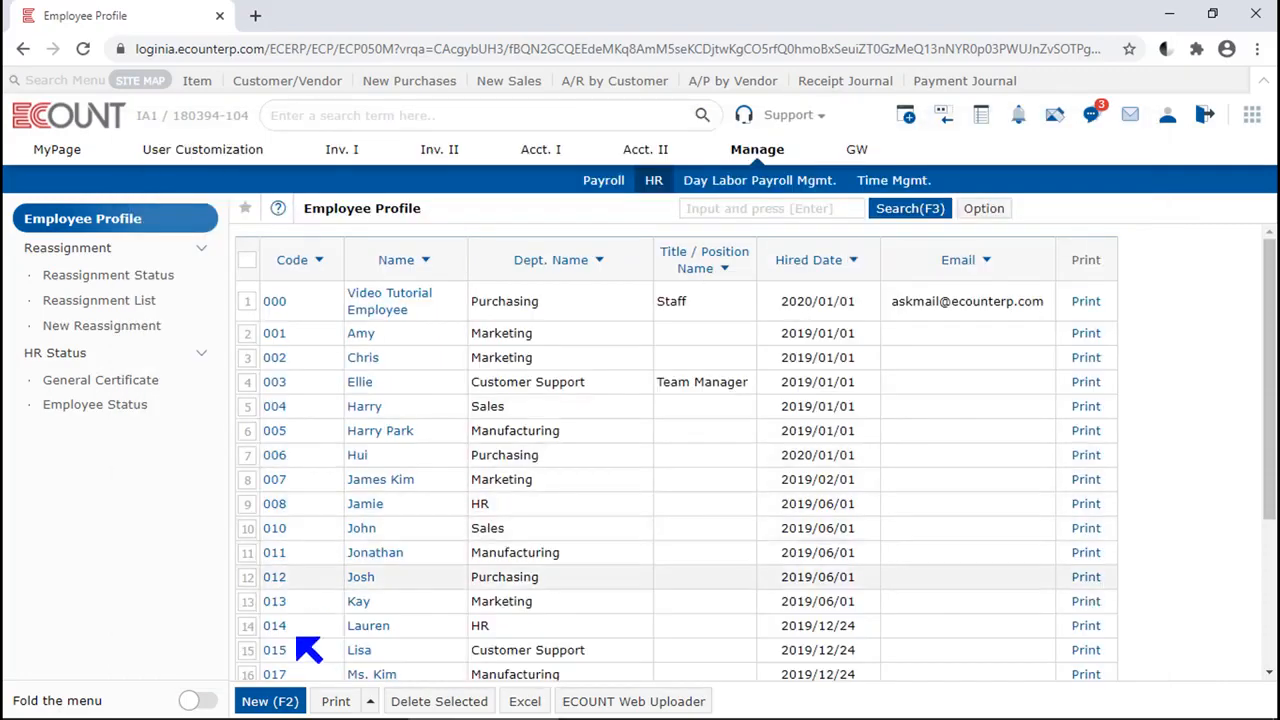
Open the existing profile of employee 000 and read the help note for its Code field
left_click(270, 701)
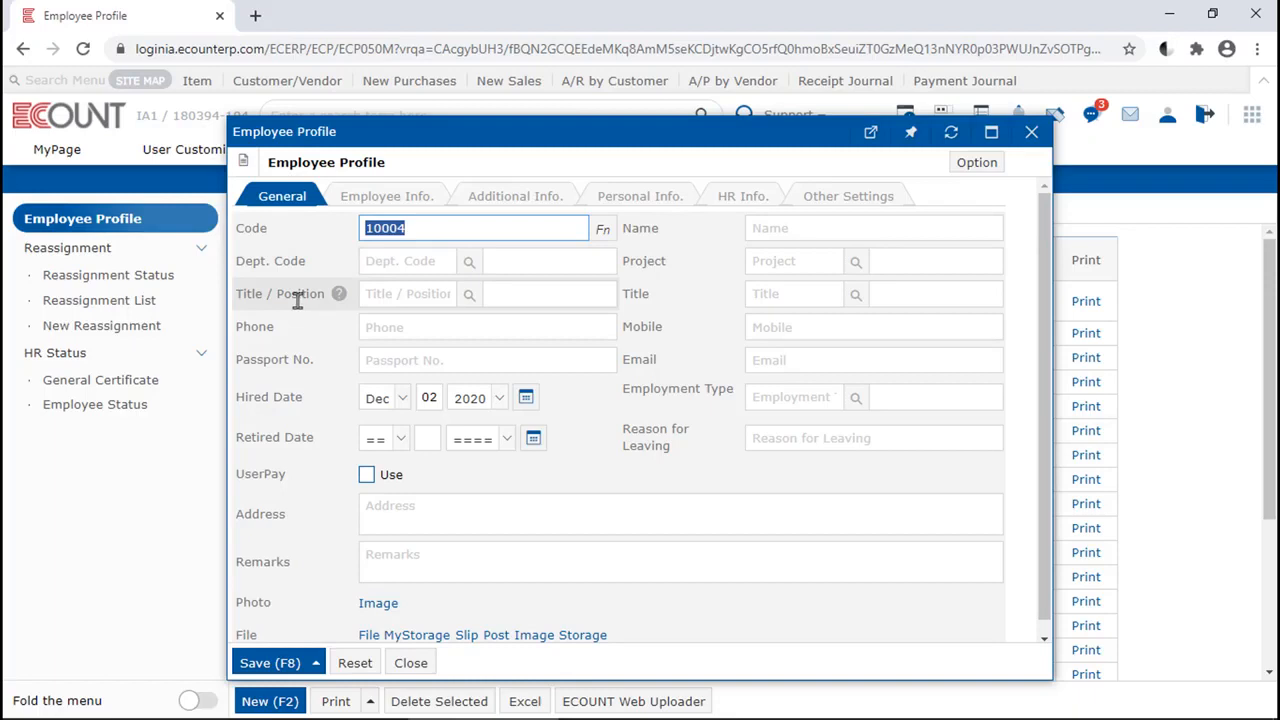
left_click(1031, 132)
left_click(412, 302)
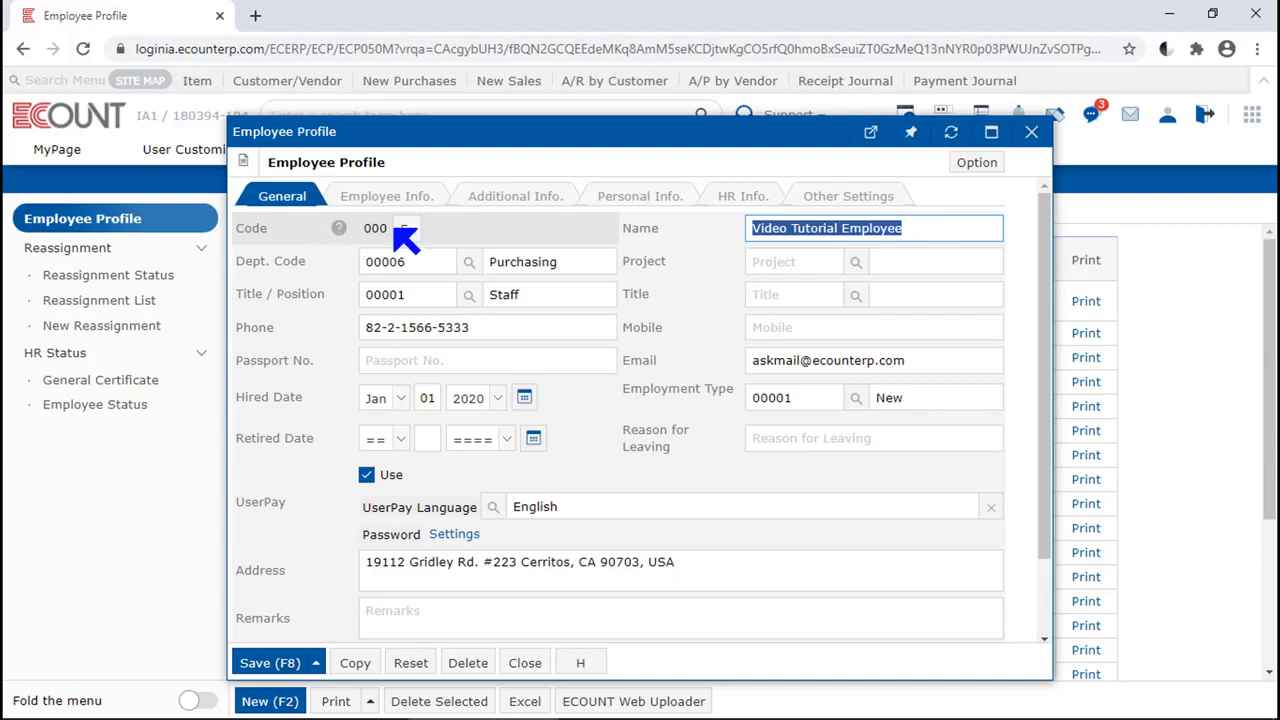
left_click(403, 232)
left_click(338, 229)
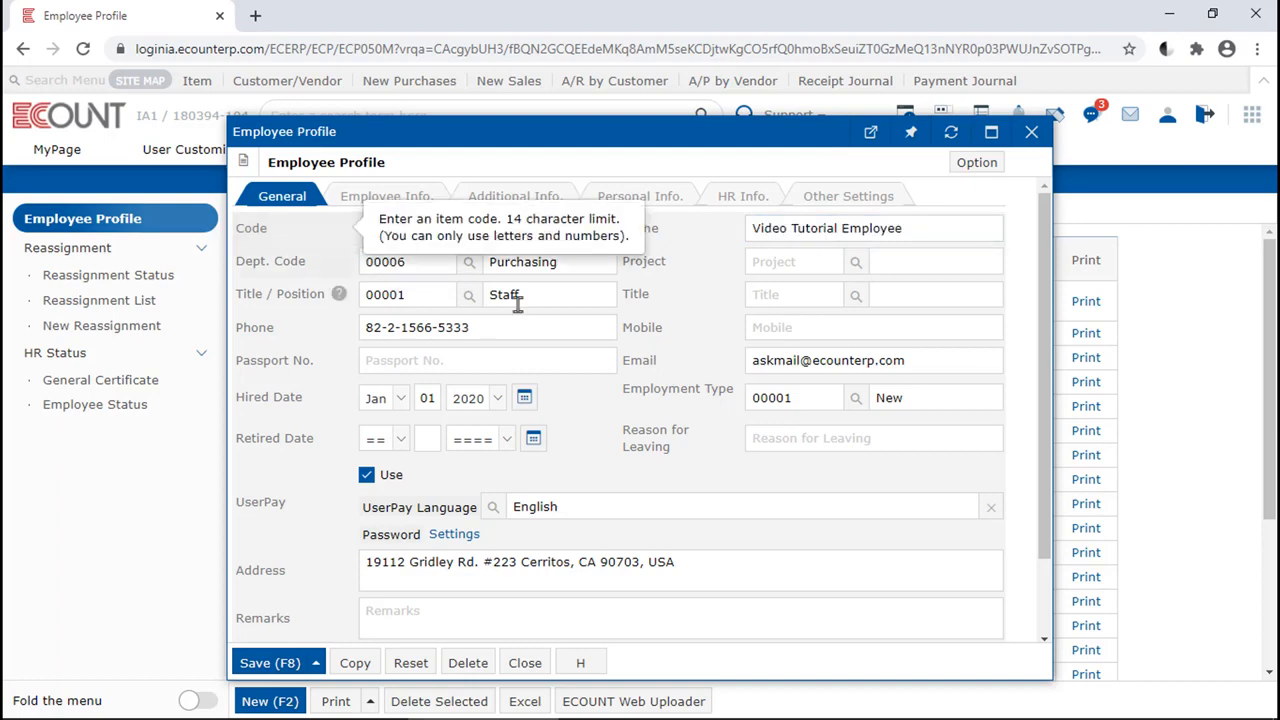
left_click(823, 230)
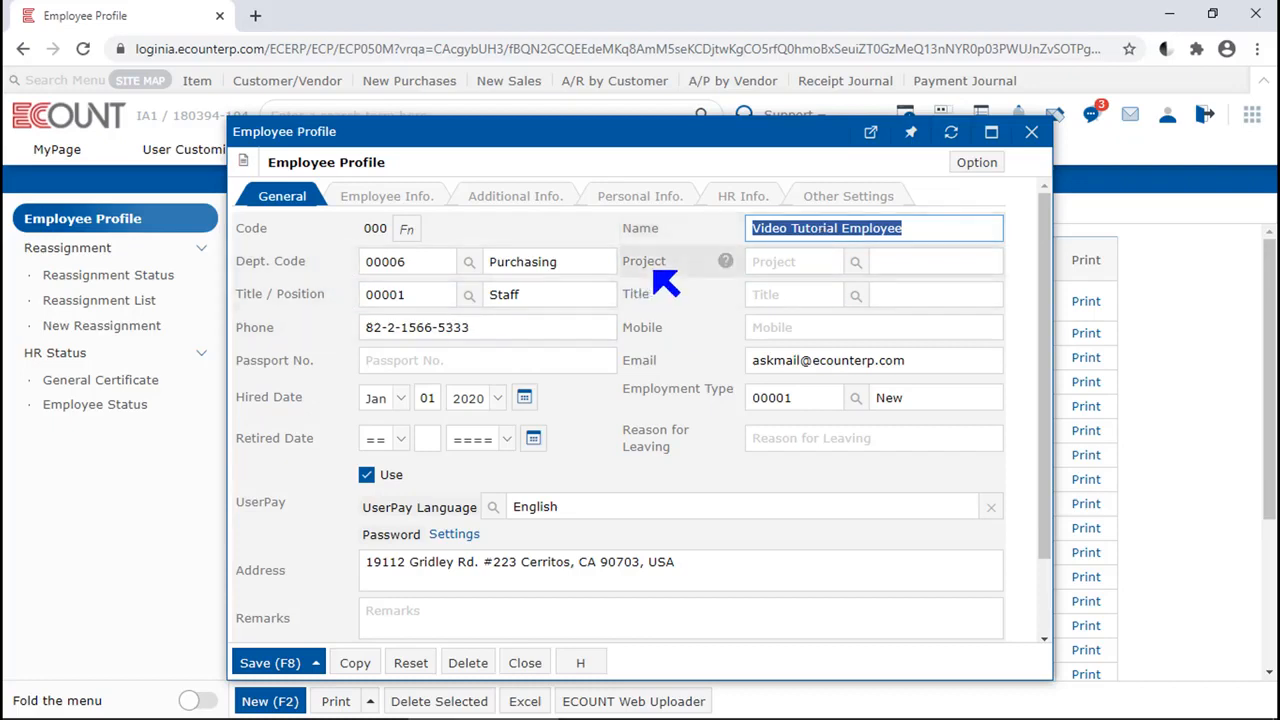
Check the list of selectable departments and assign project A000018 to the employee profile
left_click(468, 264)
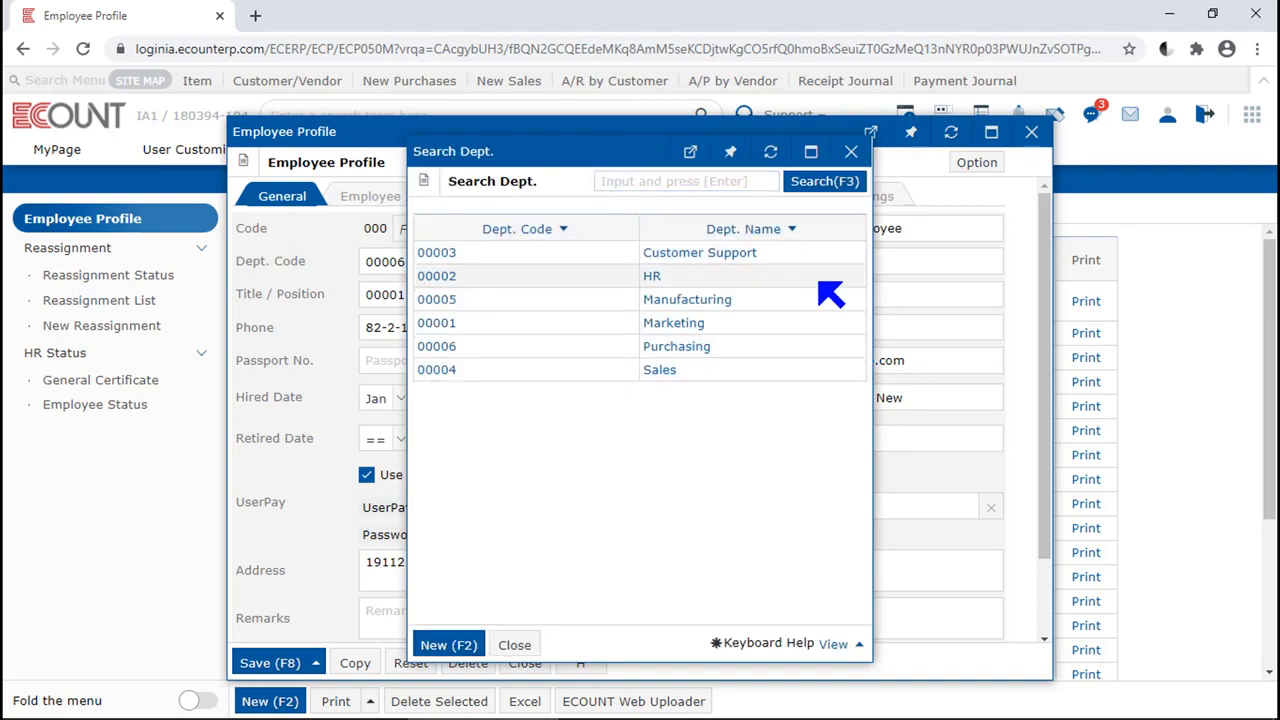
left_click(851, 151)
left_click(858, 268)
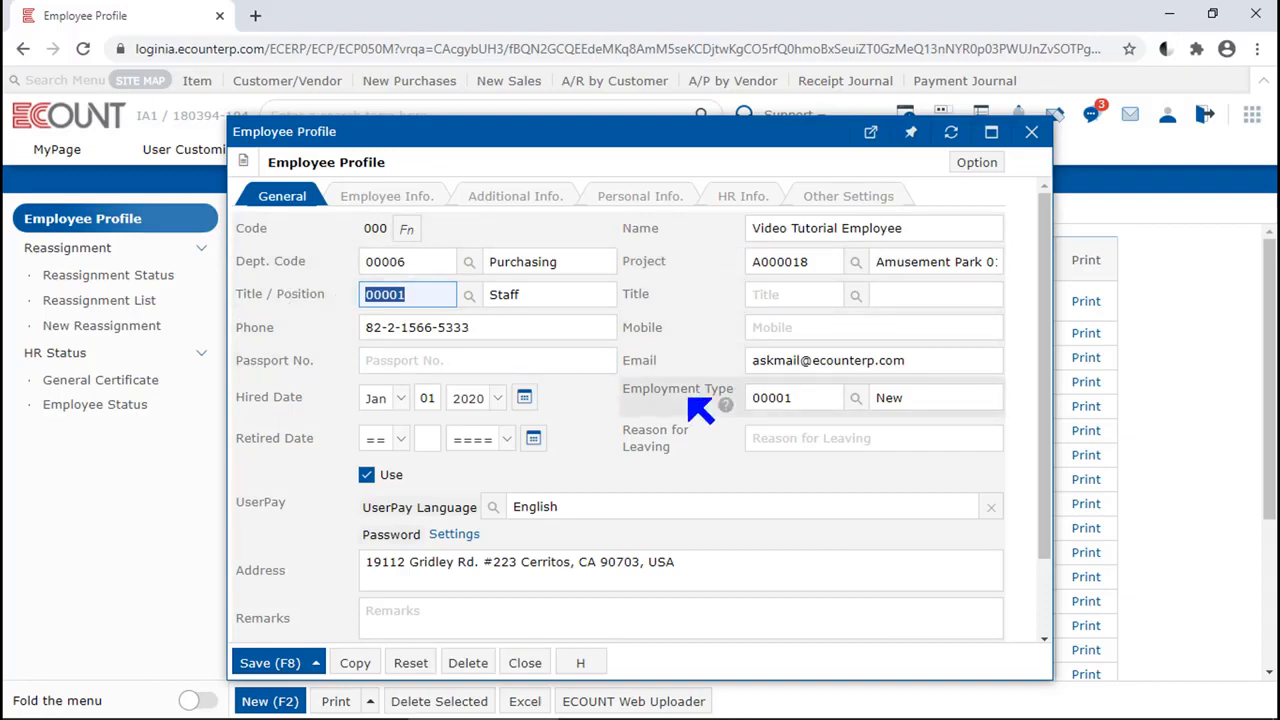
Look through the selectable title/position and employment type options without changing the profile
left_click(469, 294)
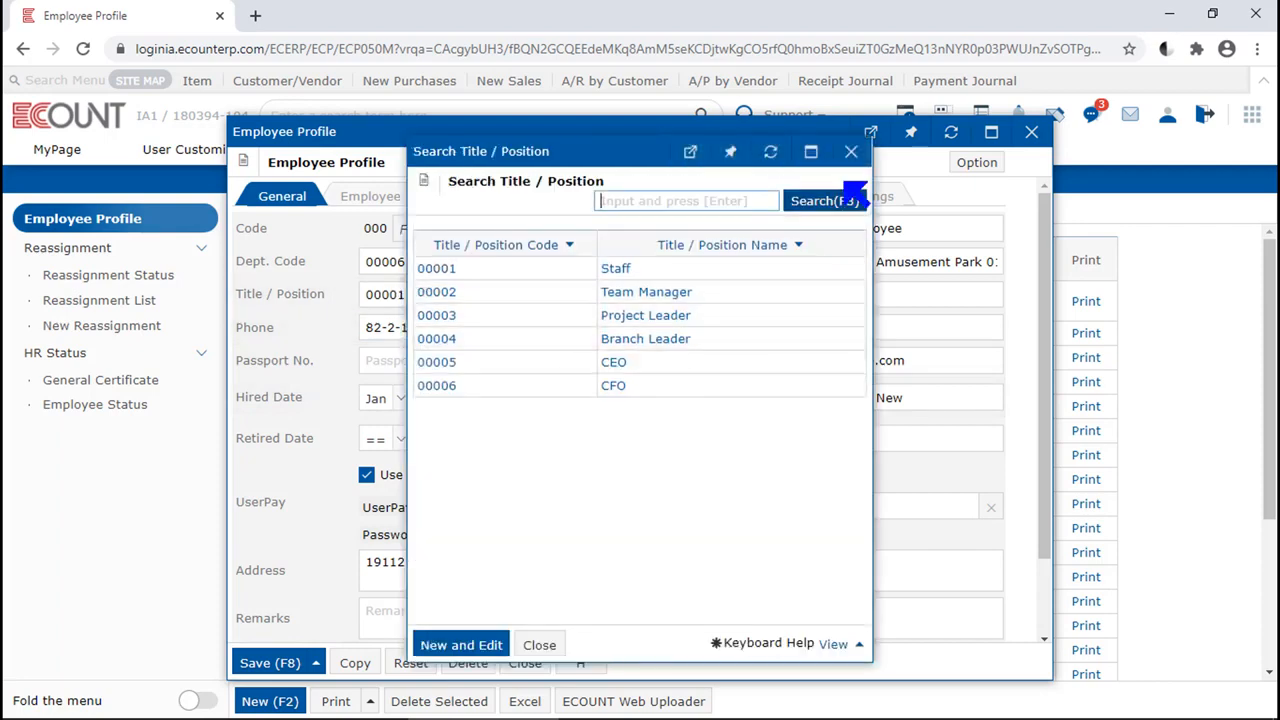
left_click(850, 152)
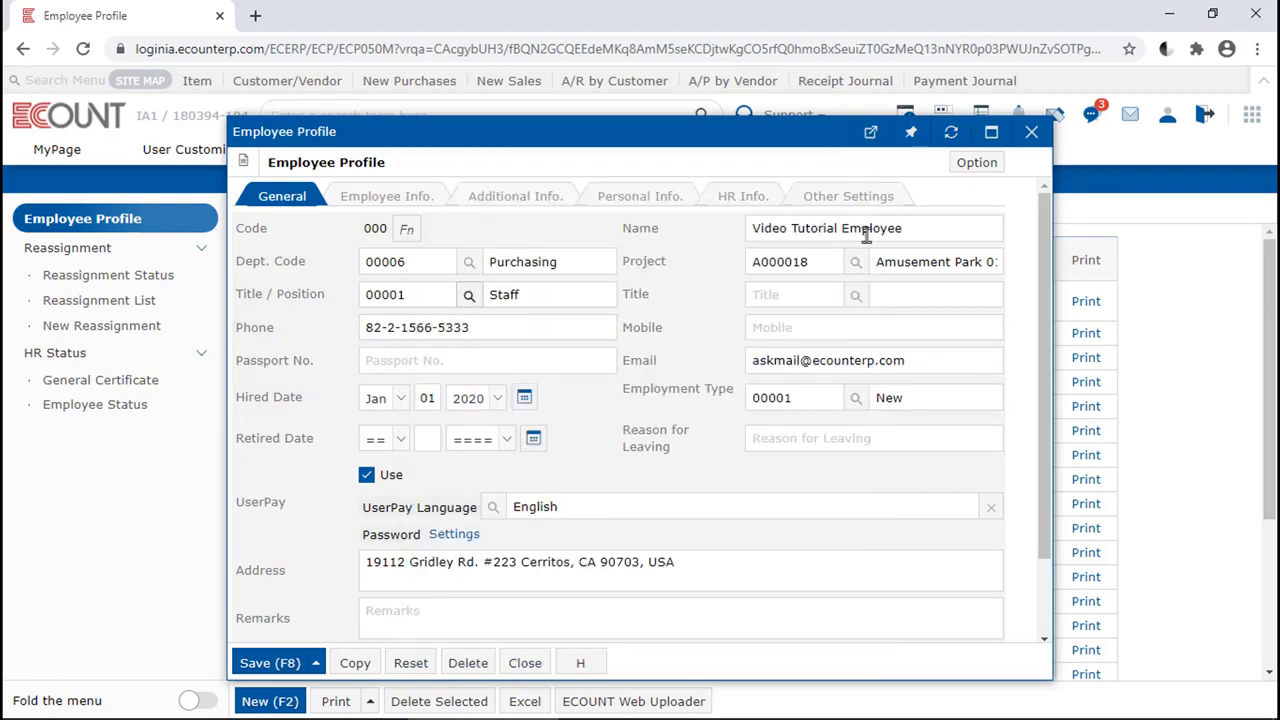
left_click(856, 400)
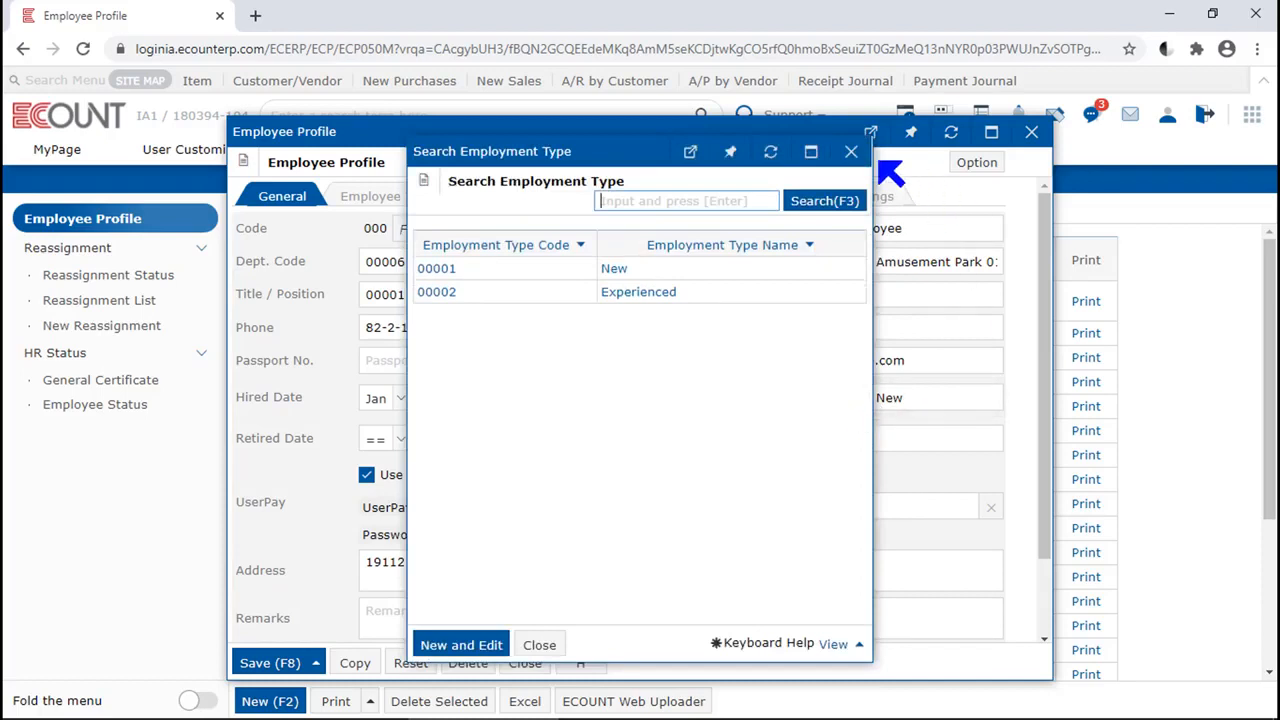
left_click(851, 152)
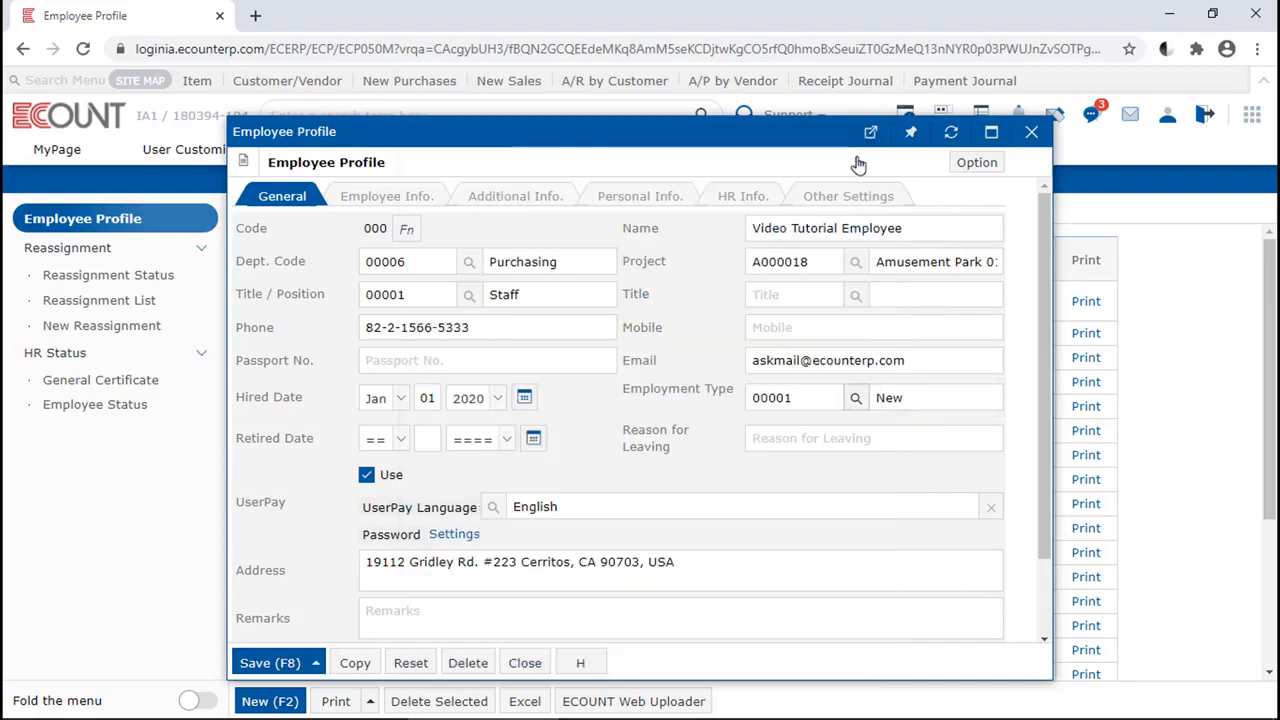
Examine the form for registering a new title/position, and view the photo and file fields of the employee profile
left_click(469, 295)
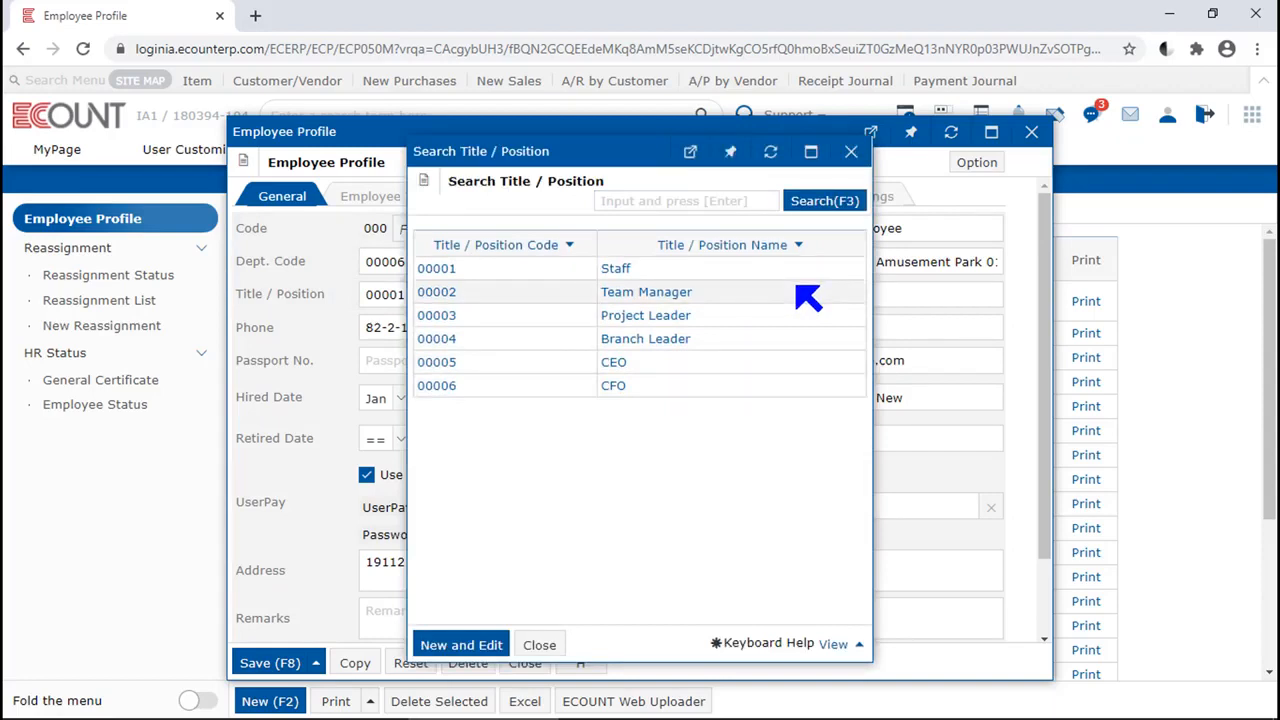
left_click(462, 644)
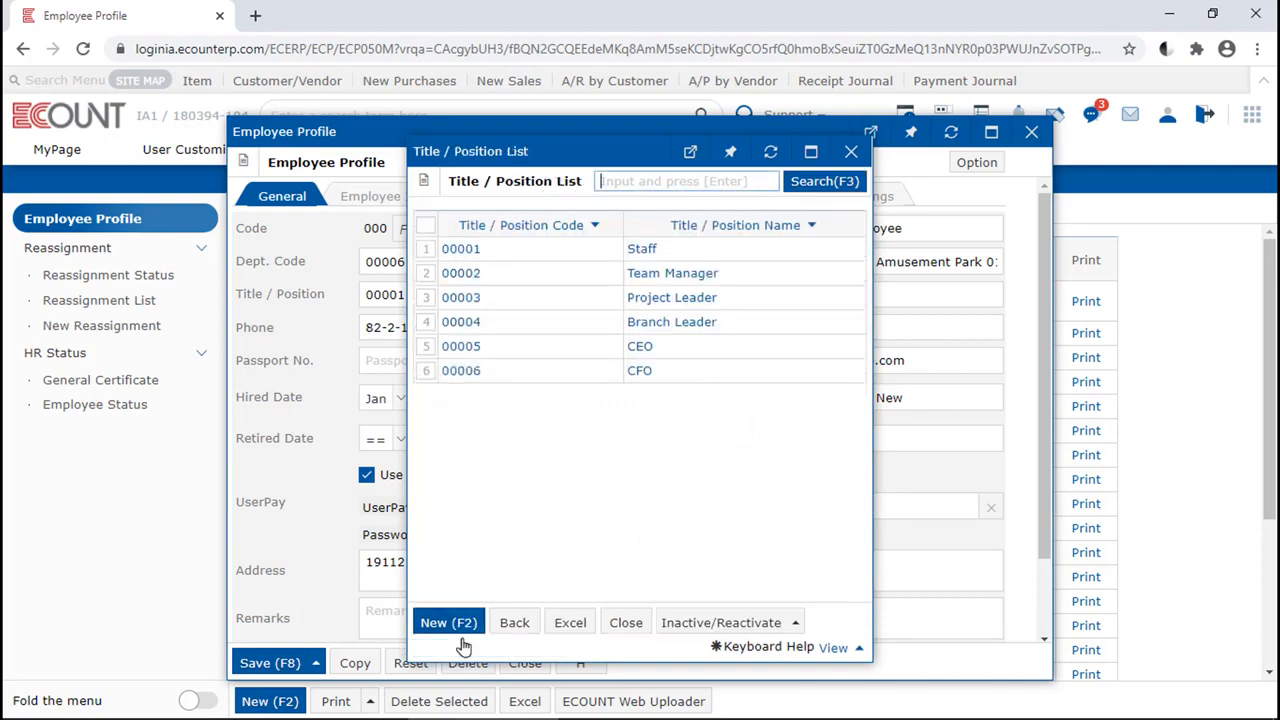
left_click(460, 630)
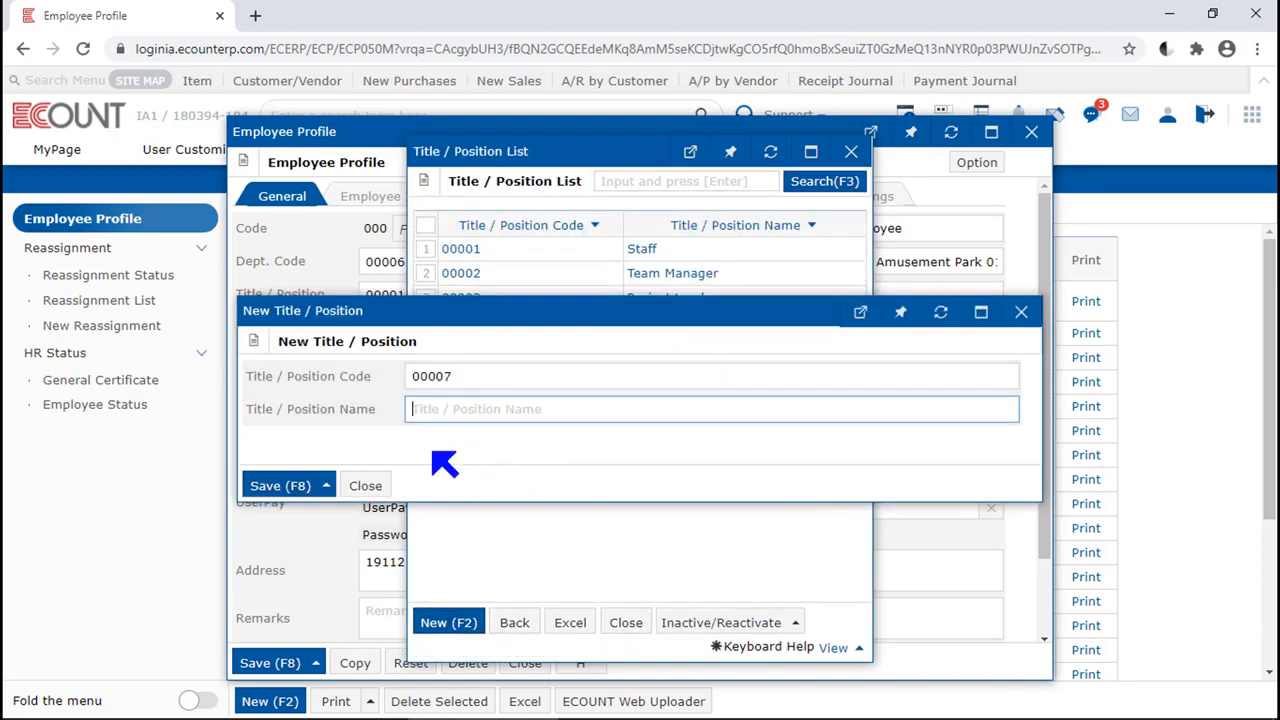
left_click(378, 488)
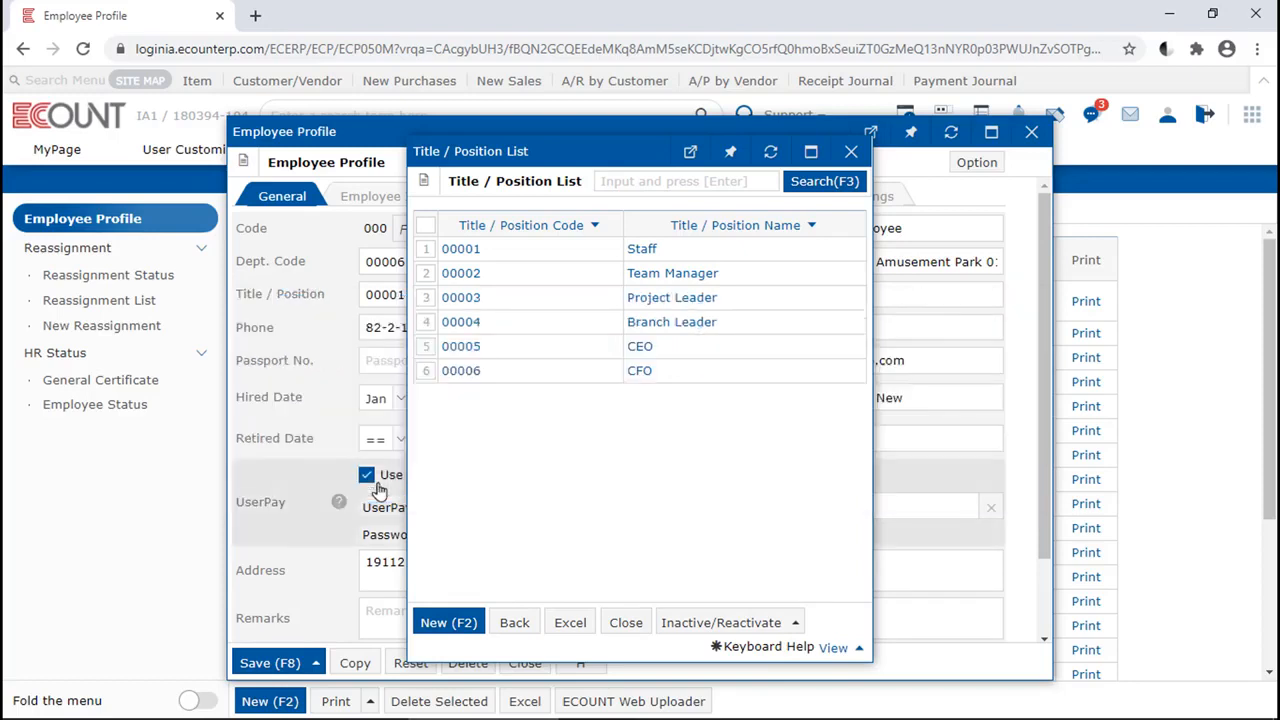
left_click(514, 622)
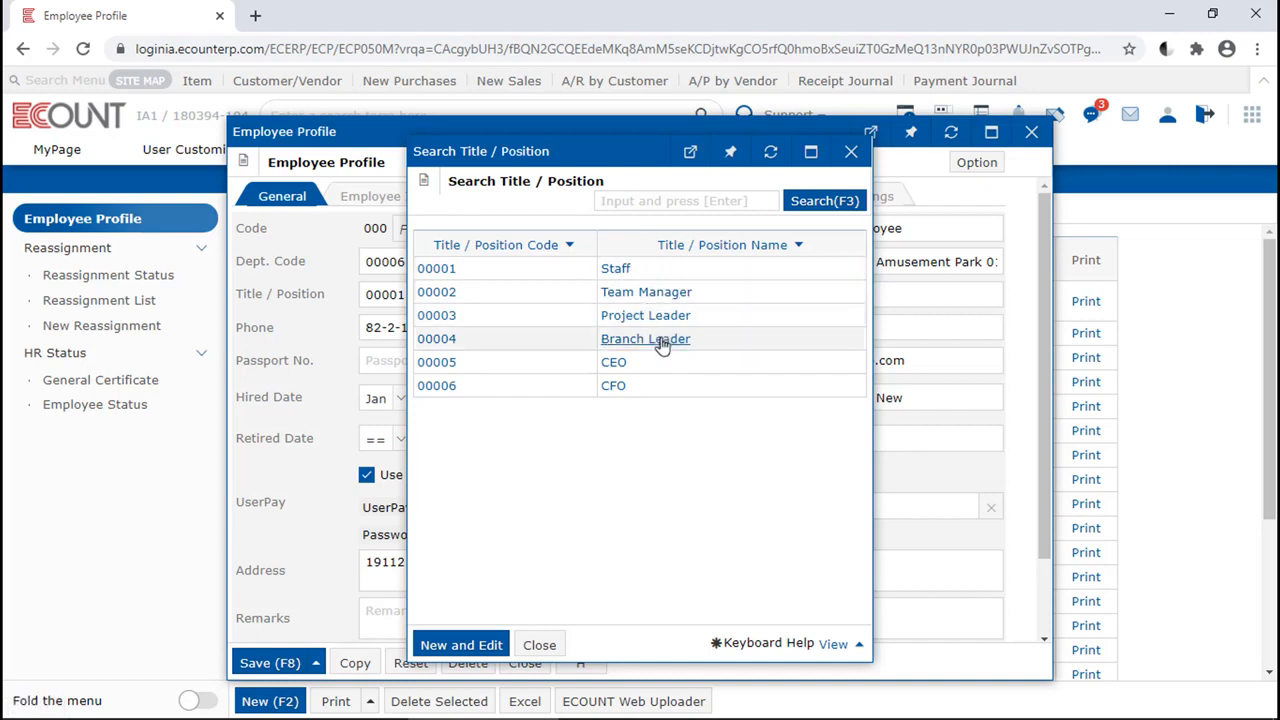
left_click(537, 645)
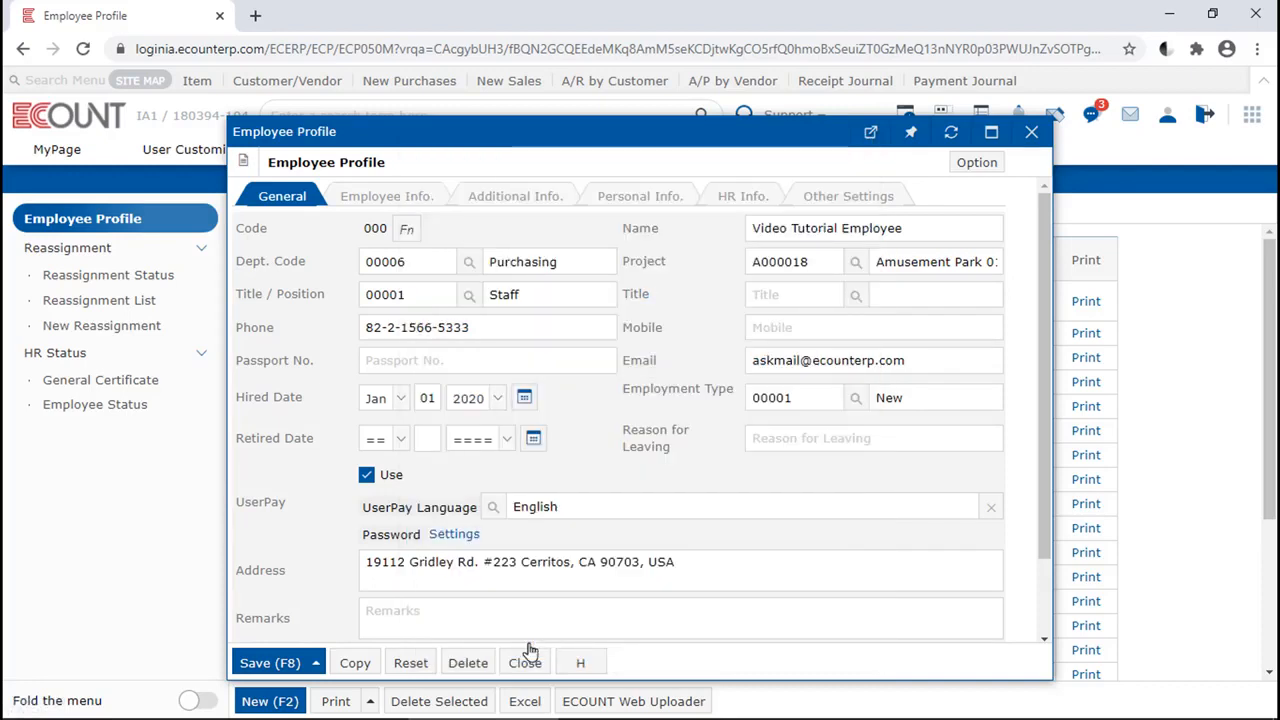
scroll(634, 563, "down", 2)
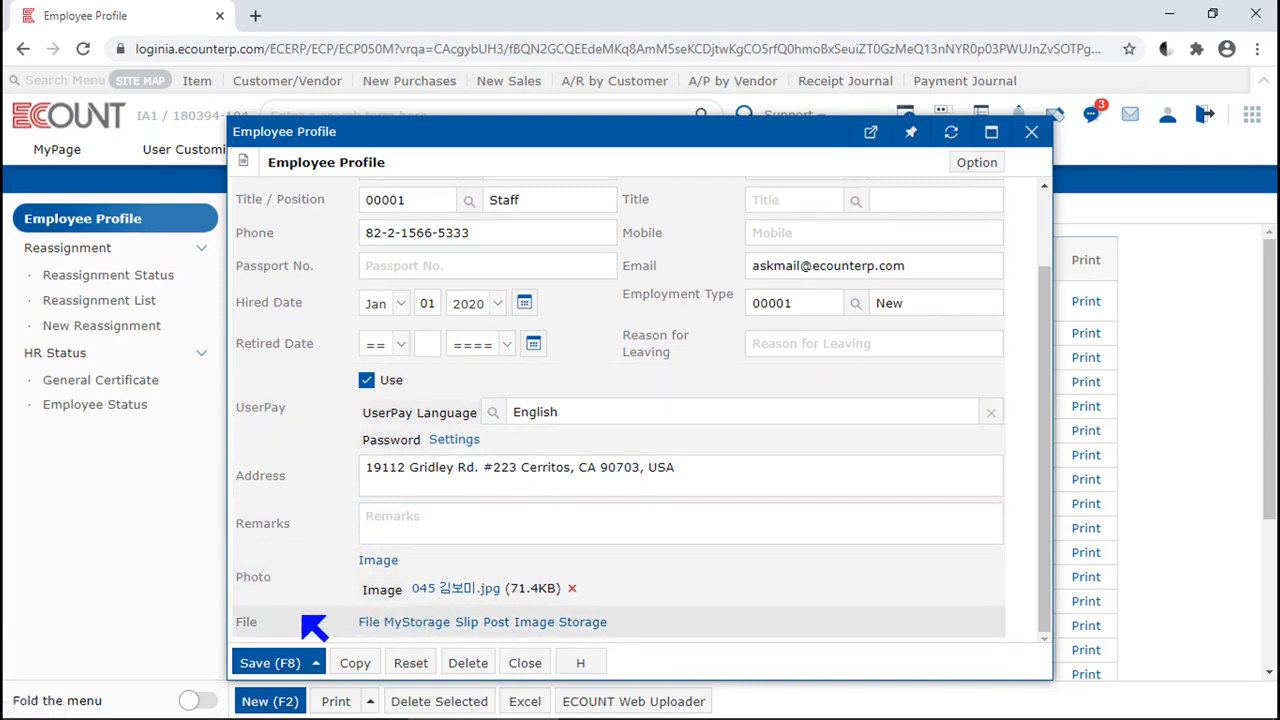
Check the file attachment option of the employee profile without attaching anything, and view the additional information fields
left_click(366, 623)
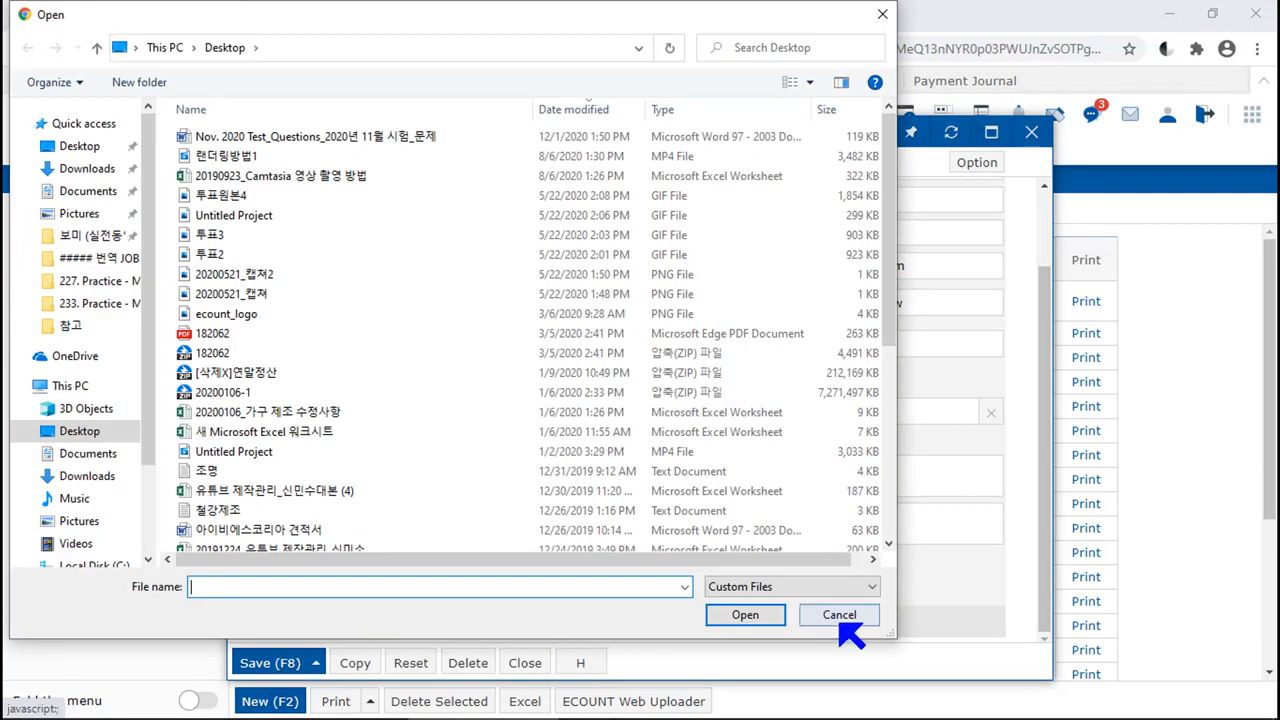
left_click(839, 615)
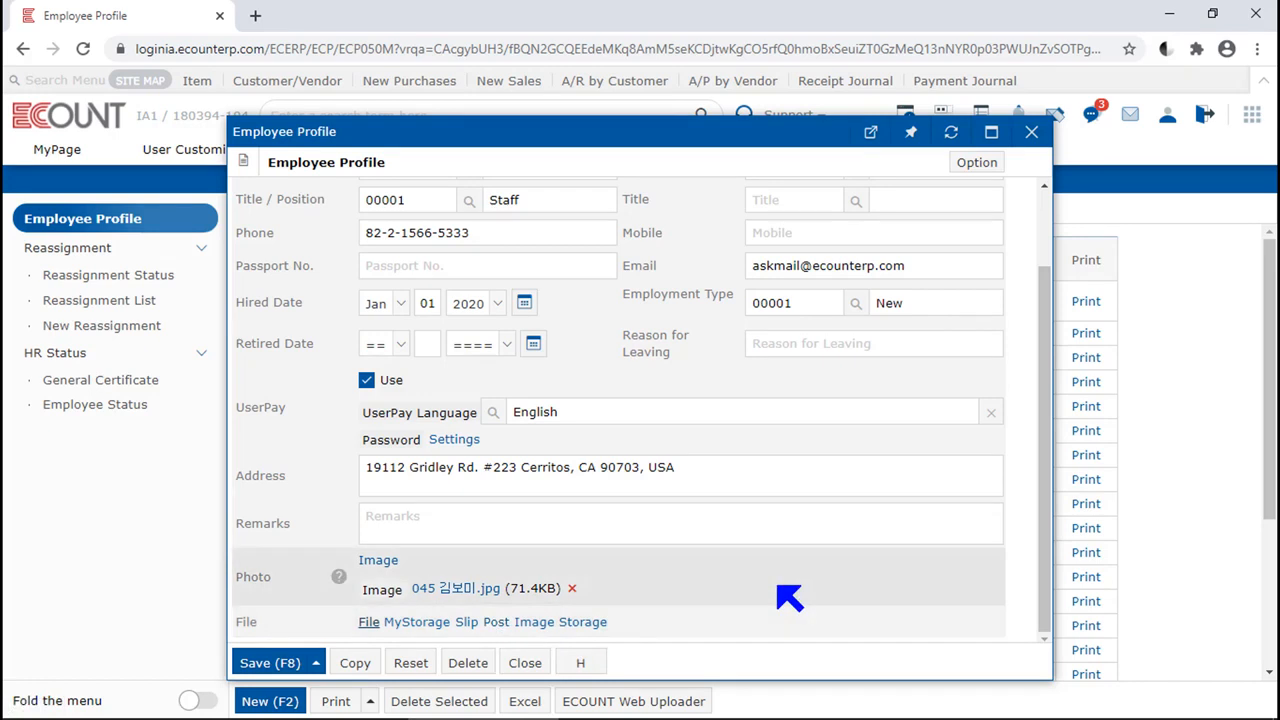
scroll(788, 595, "up", 3)
left_click(512, 196)
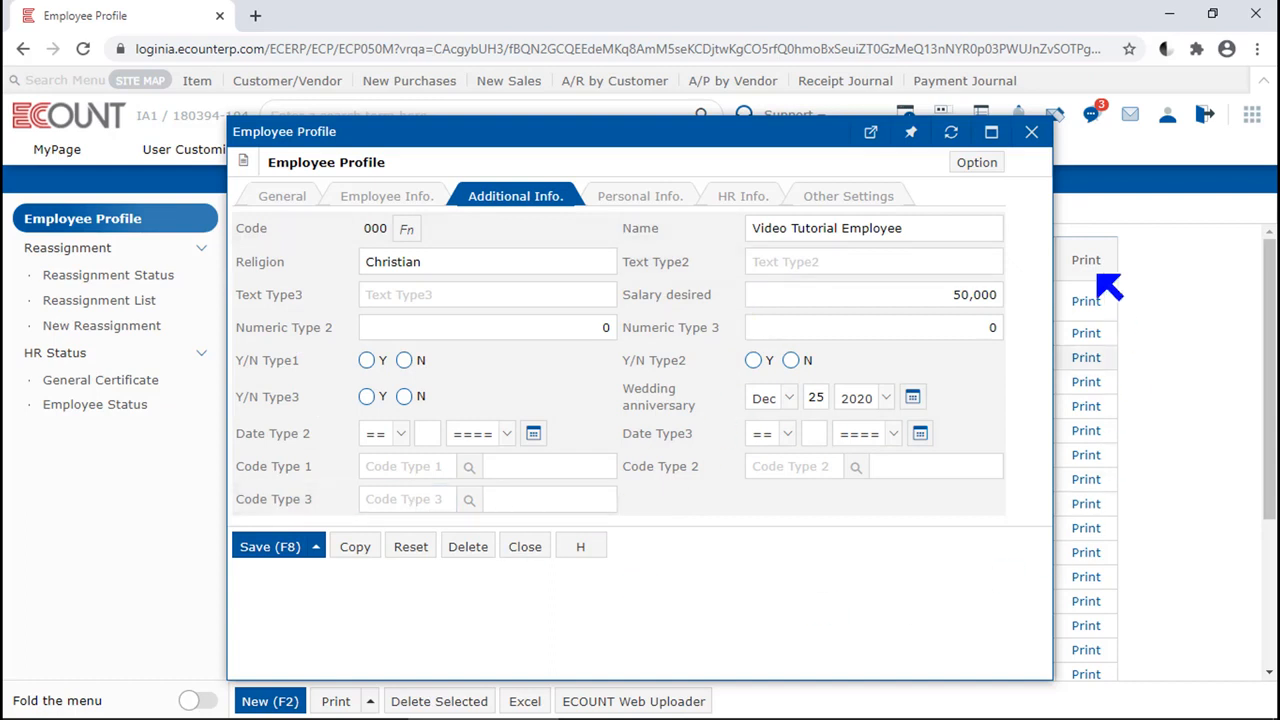
Review the input screen settings for the text, number, date, code and Y/N type additional fields without changing them
left_click(977, 163)
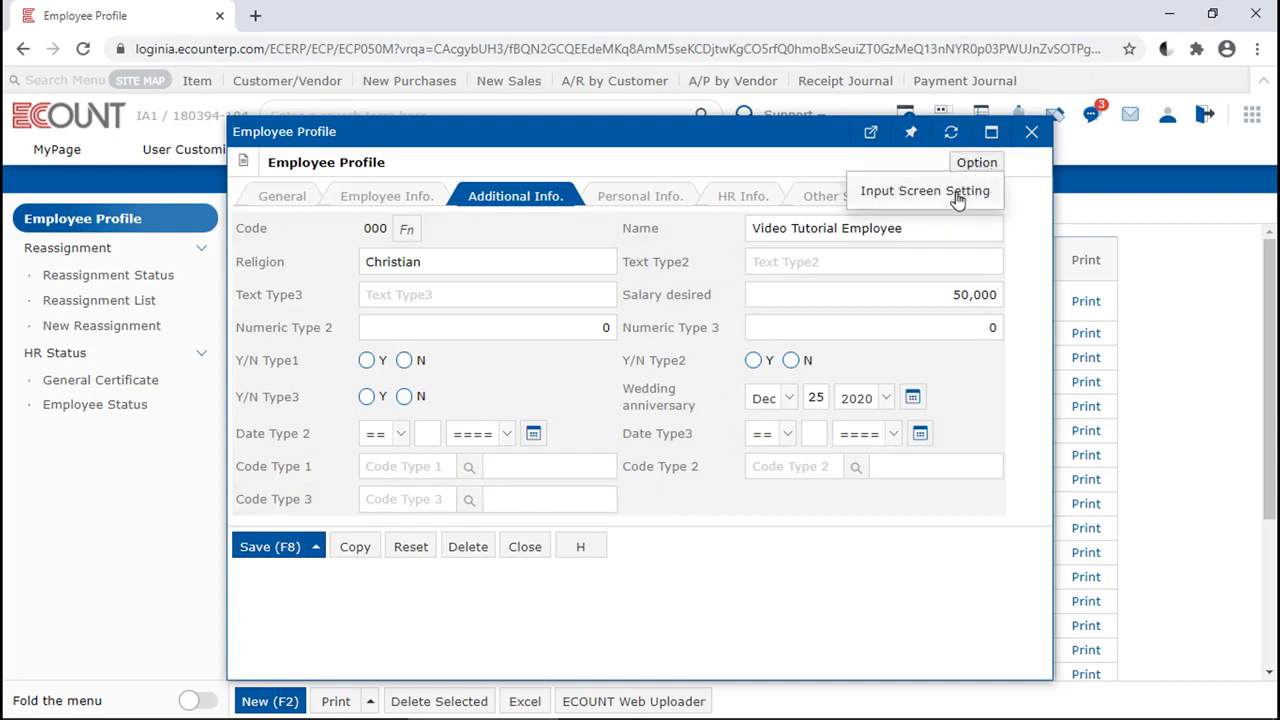
left_click(957, 193)
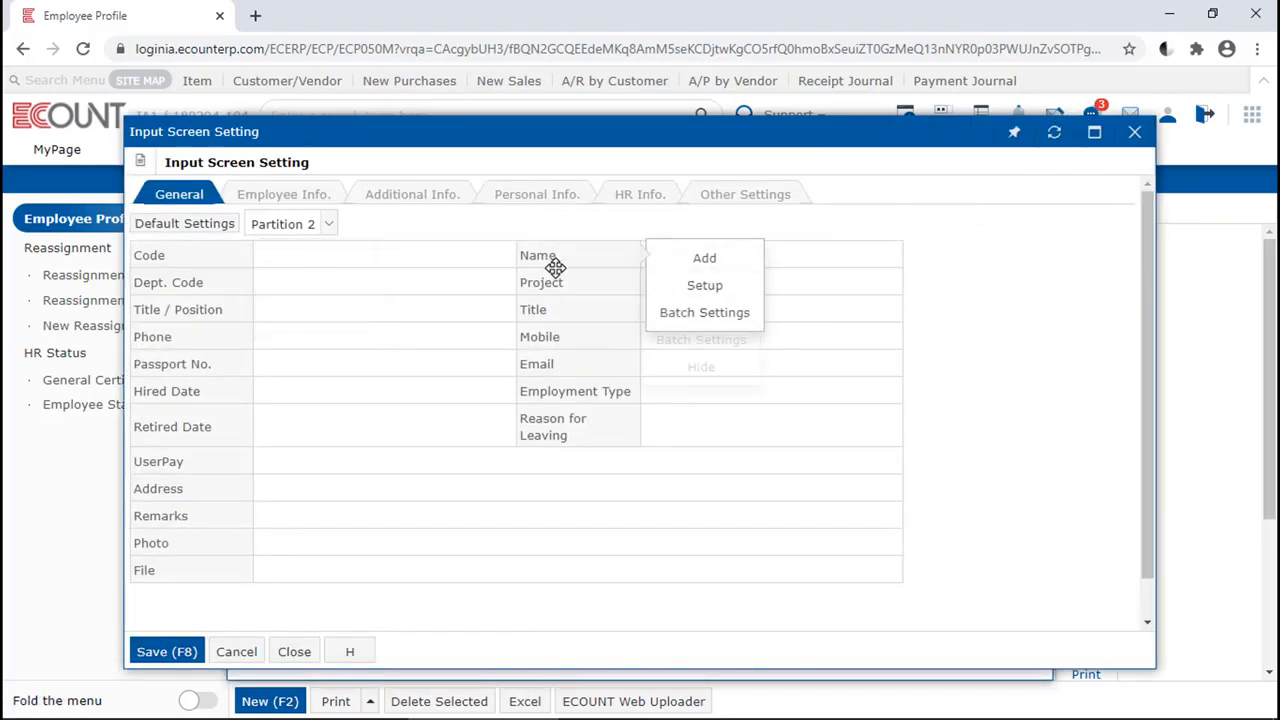
left_click(430, 203)
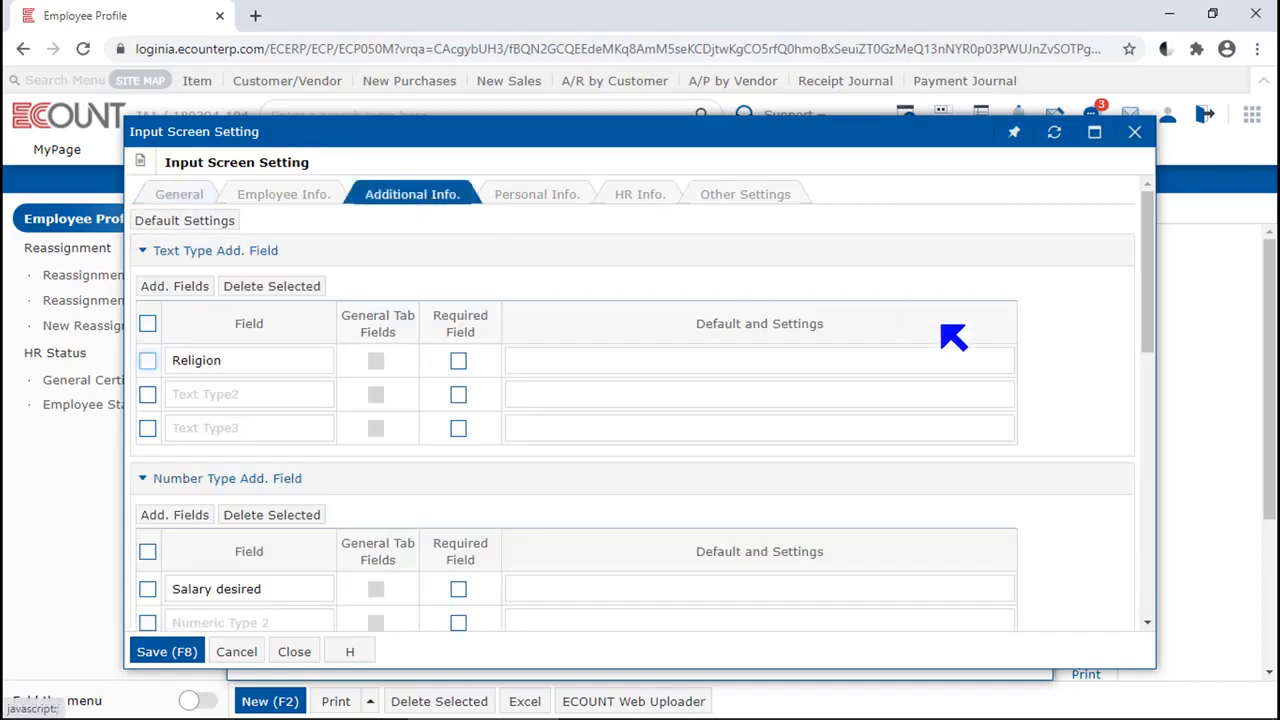
scroll(1071, 400, "down", 3)
left_click(240, 546)
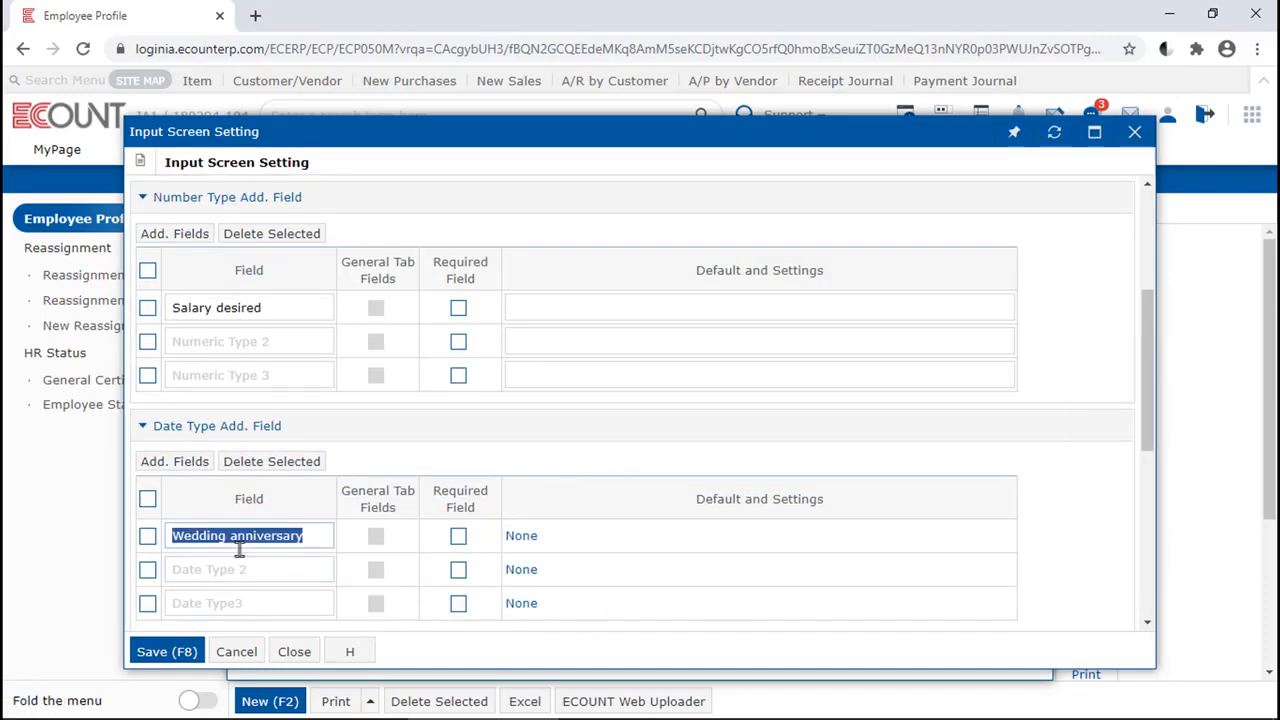
scroll(240, 548, "down", 4)
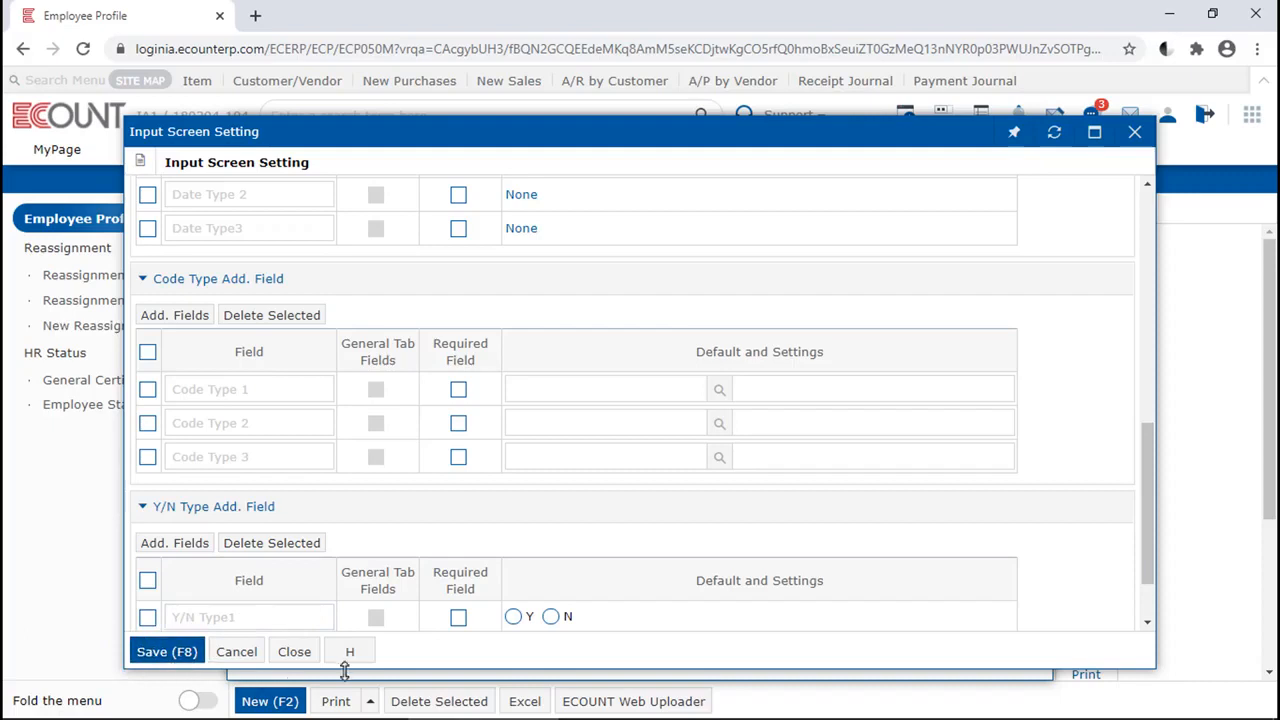
left_click(290, 656)
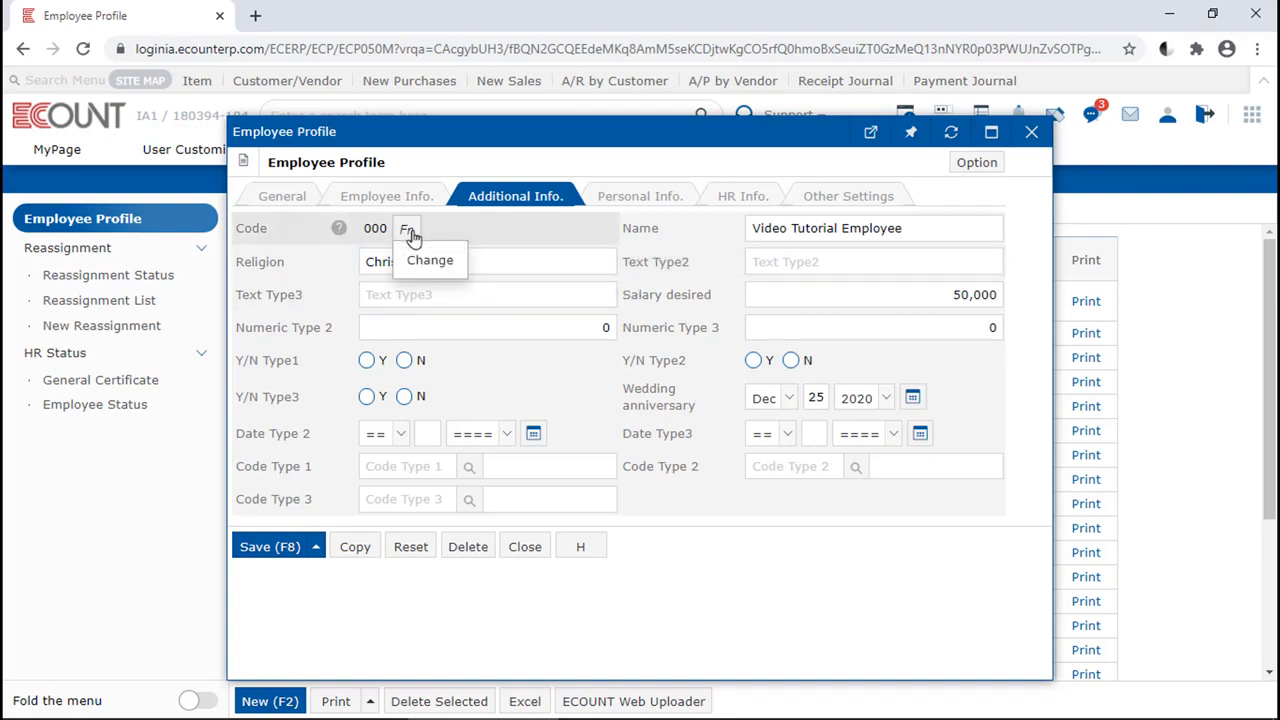
View the form for changing the employee code without entering a new code, and save the employee profile
left_click(449, 268)
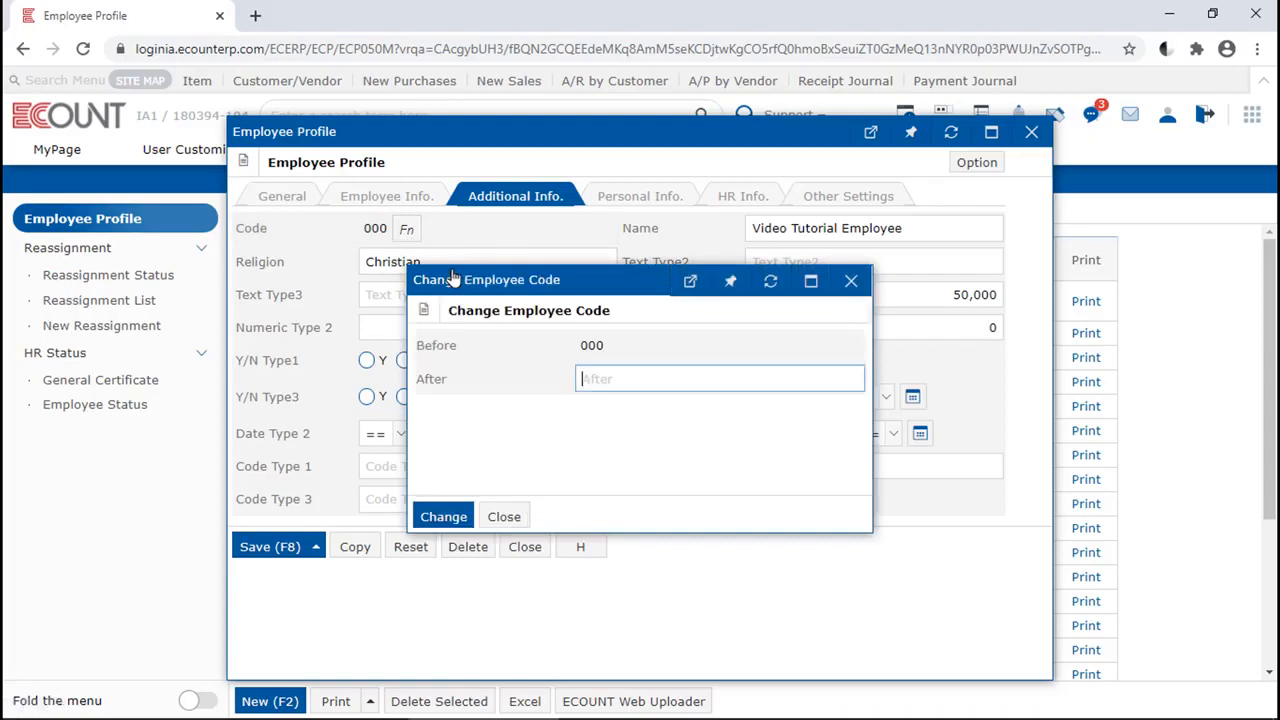
left_click(504, 516)
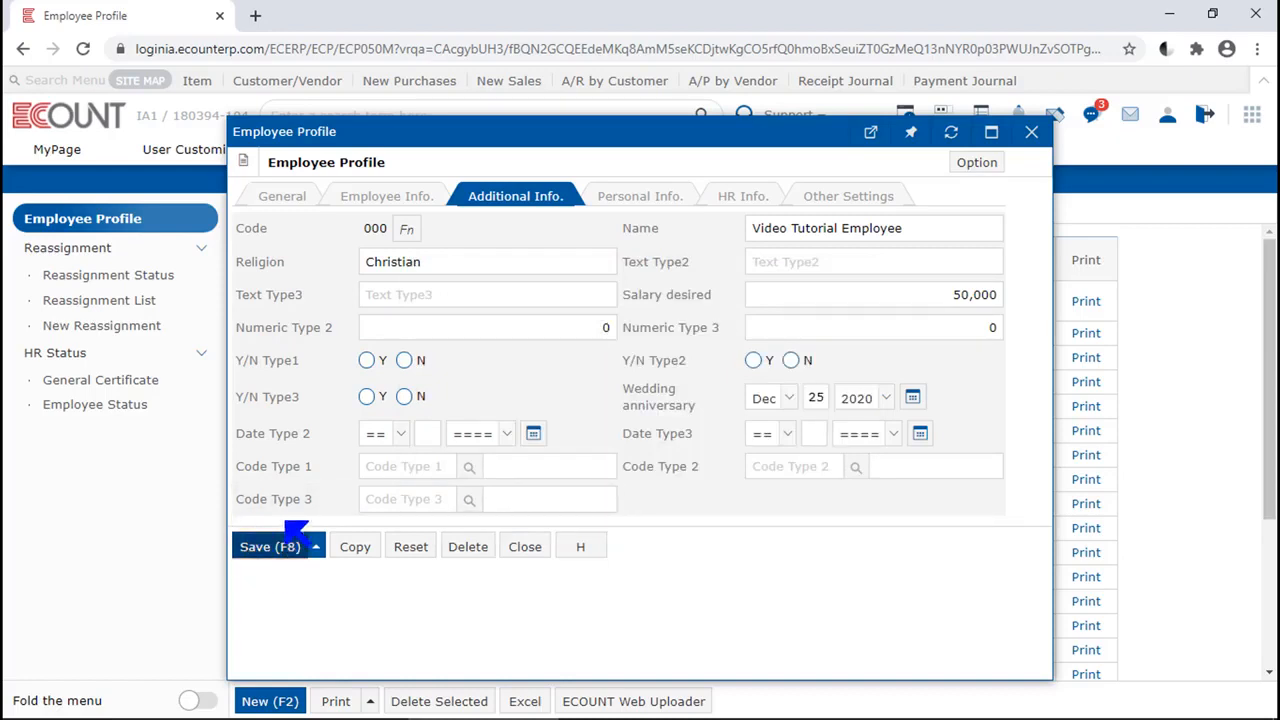
left_click(257, 546)
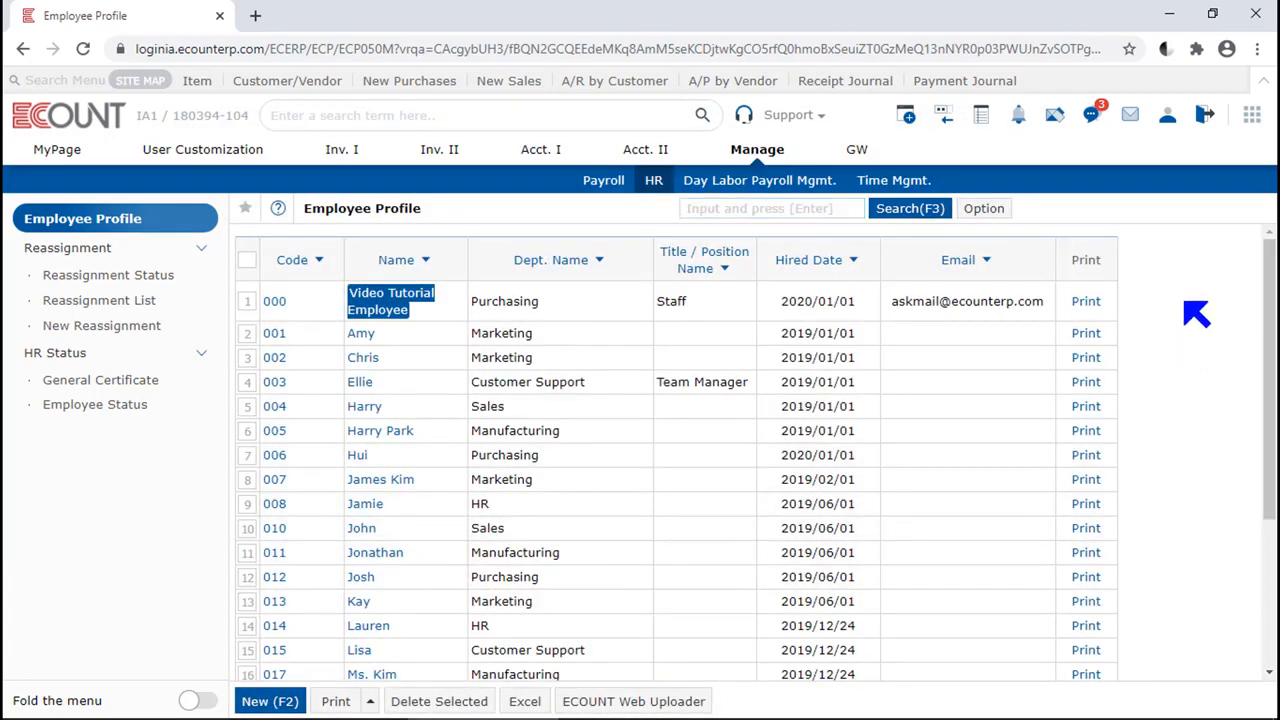
Start a new reassignment entry and set the date of its first line to December 1, 2020
left_click(22, 256)
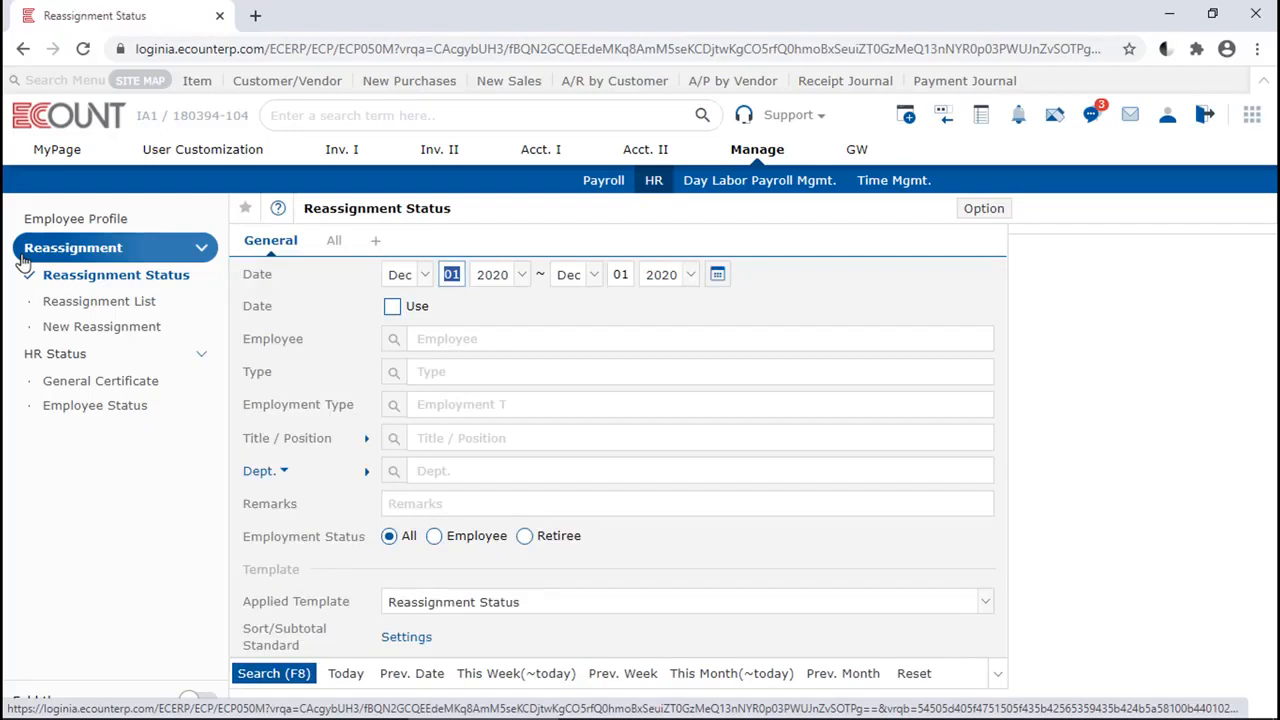
left_click(103, 327)
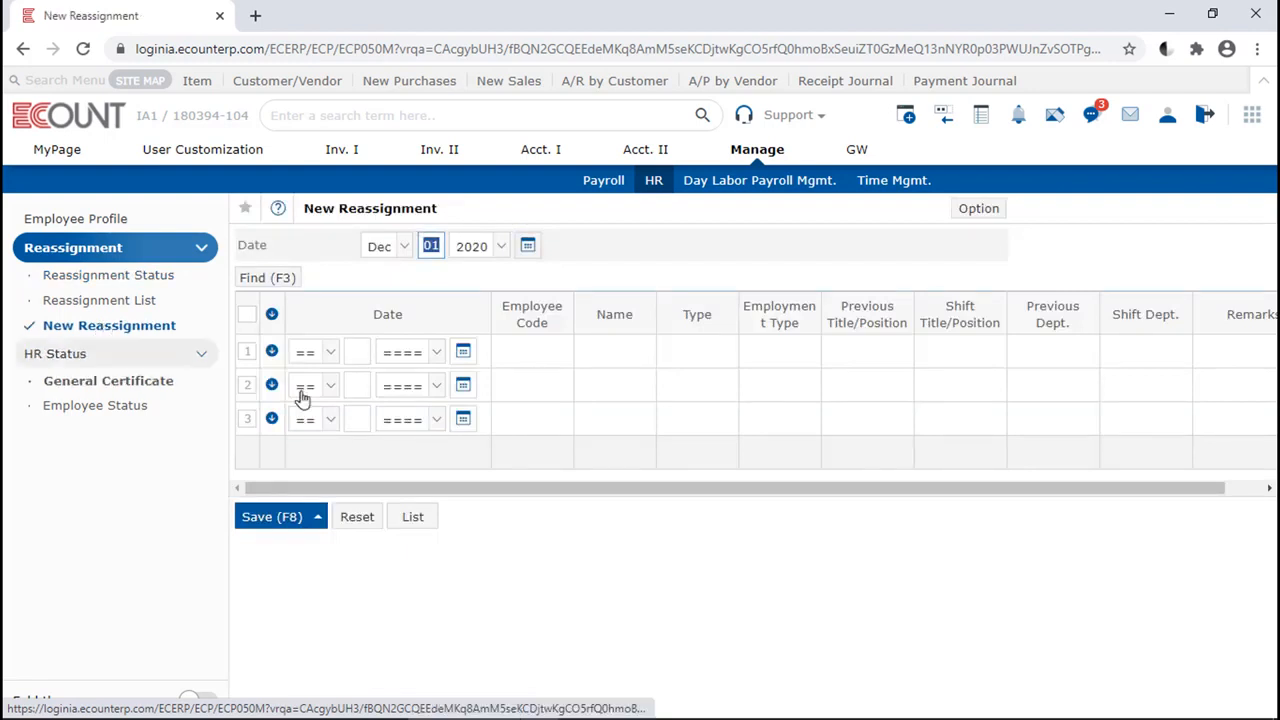
left_click_drag(486, 214, 303, 210)
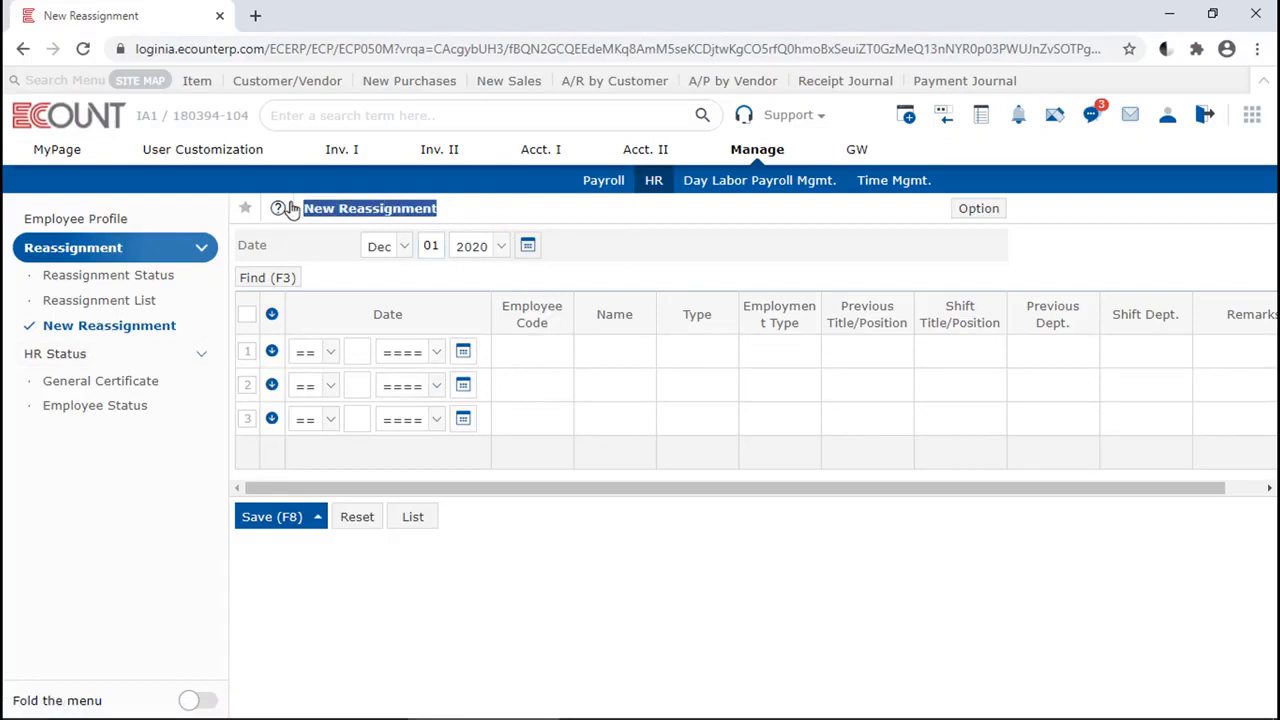
left_click(528, 246)
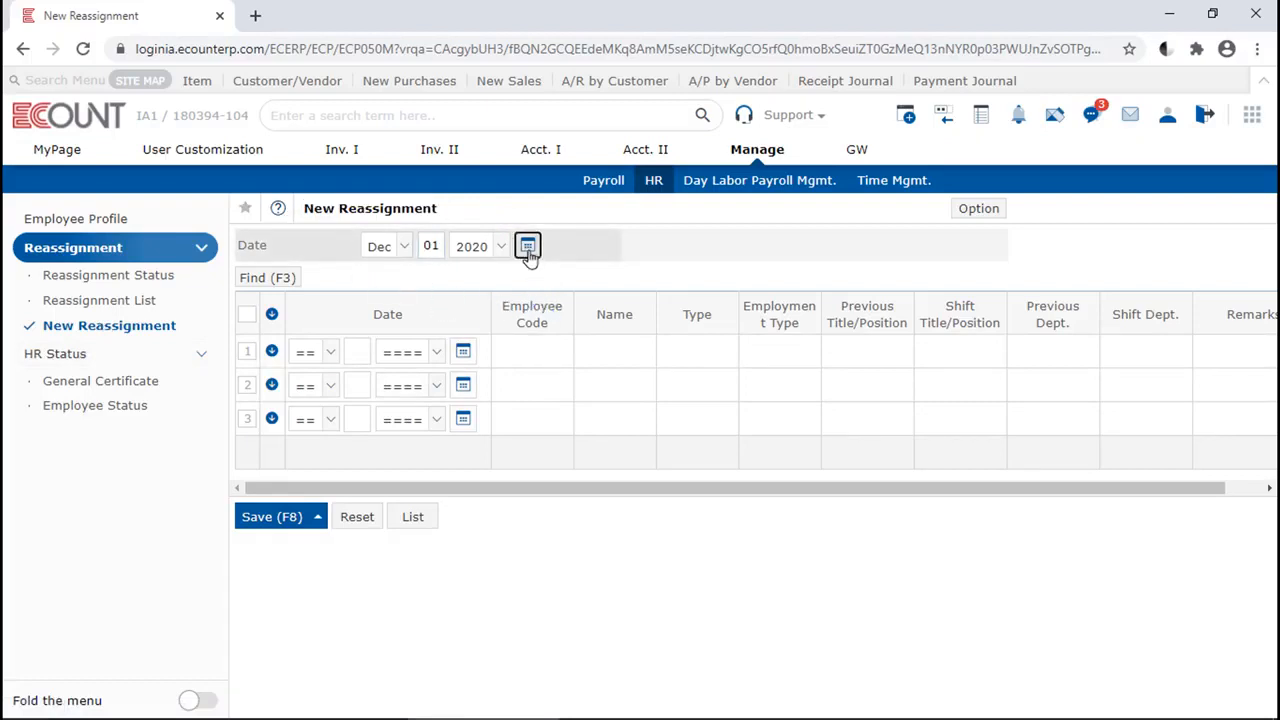
left_click(528, 246)
left_click(463, 351)
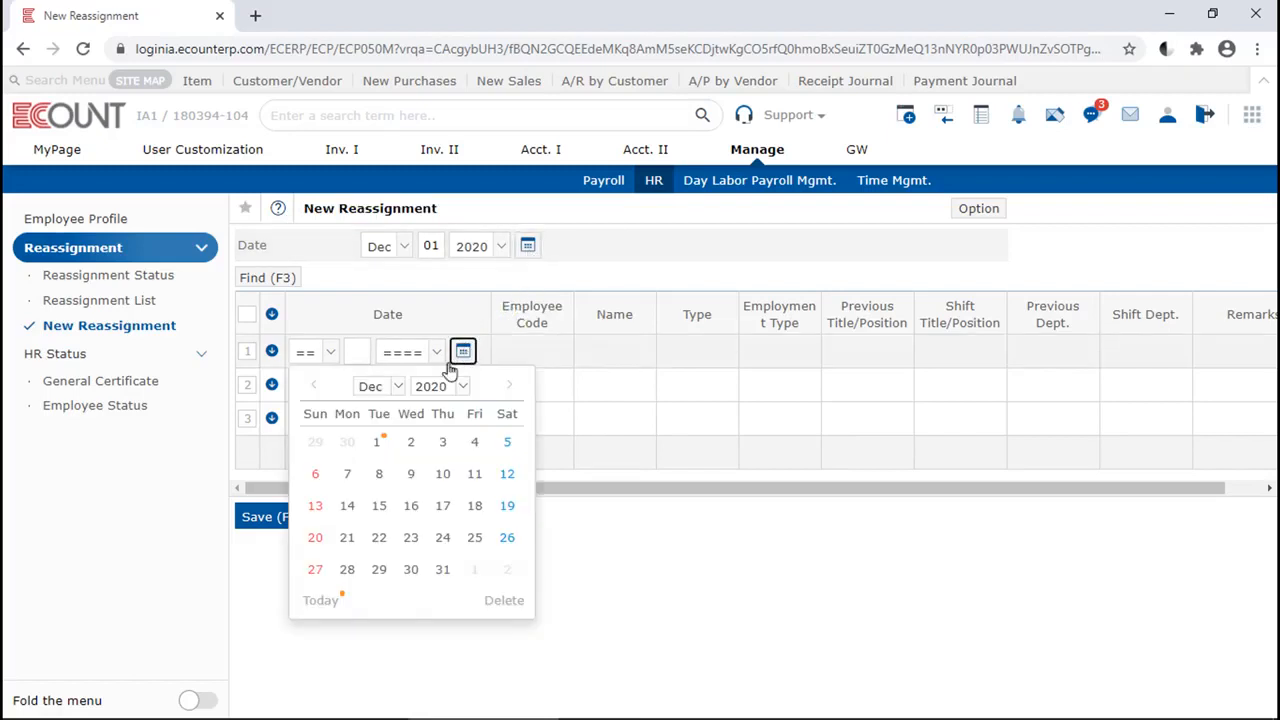
left_click(375, 442)
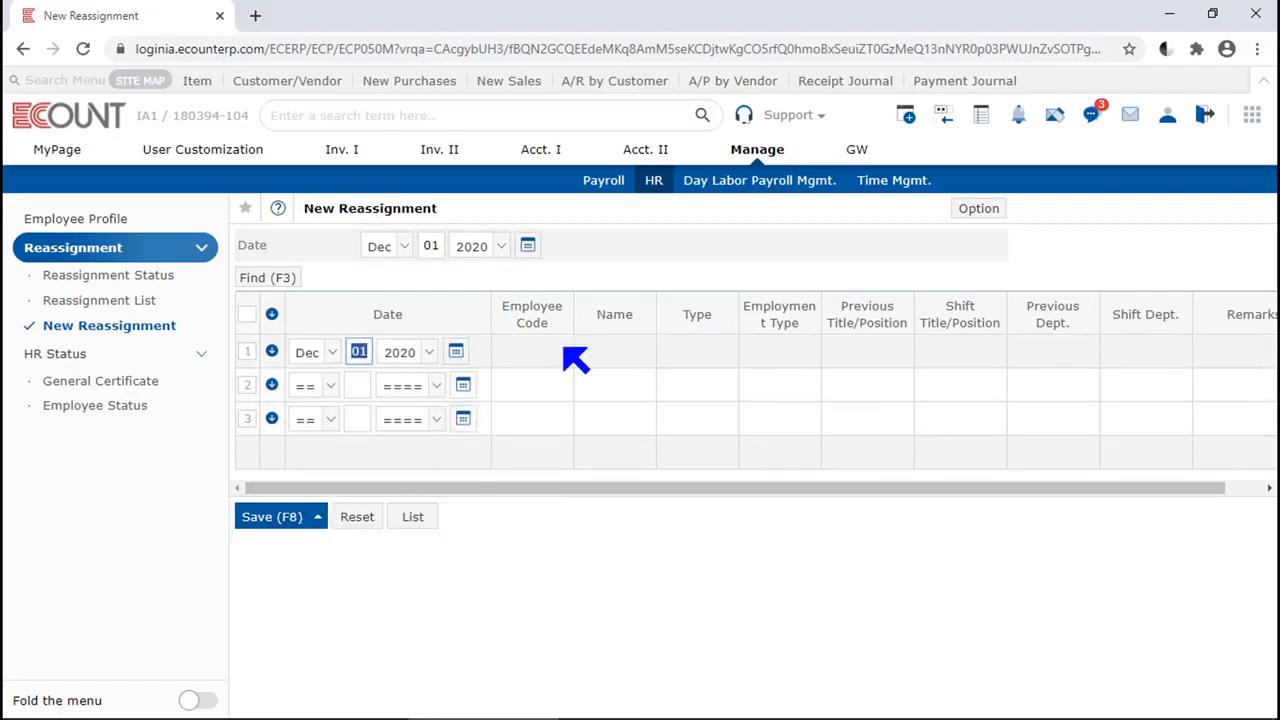
Find the employee with "video" for the first reassignment line and set the reassignment type to Promotion
type("vide")
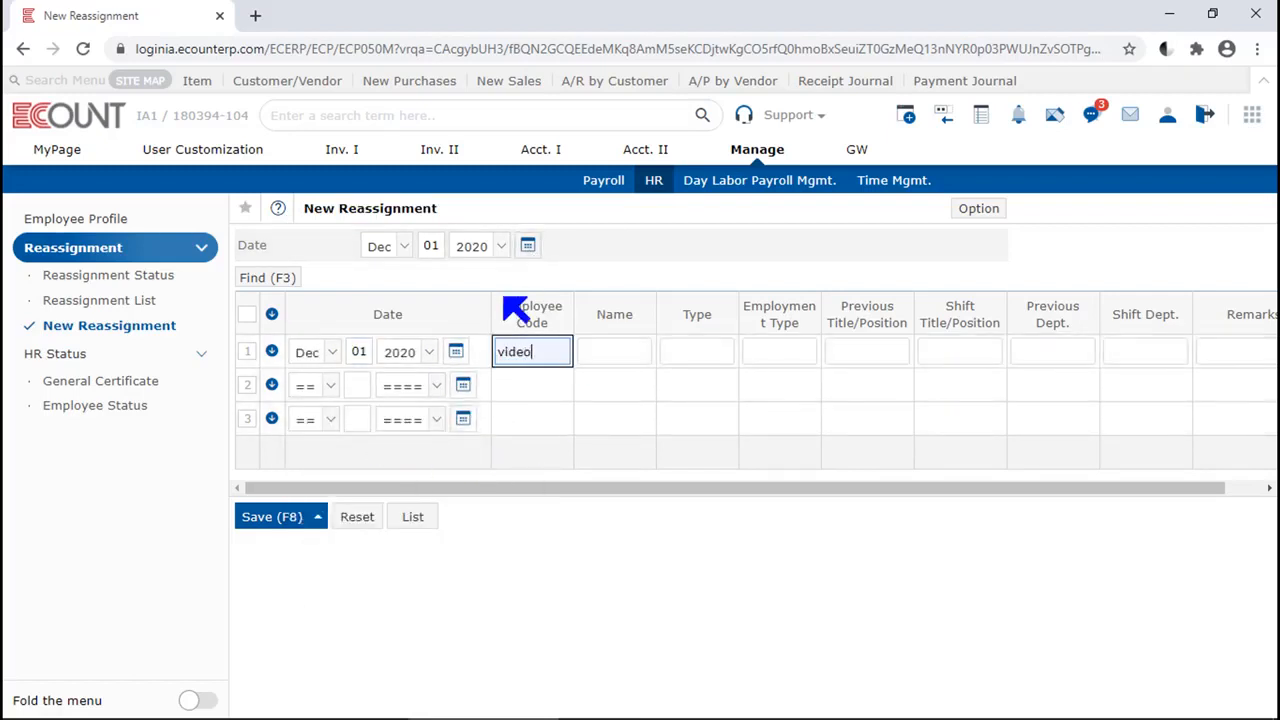
type("o")
key("Return")
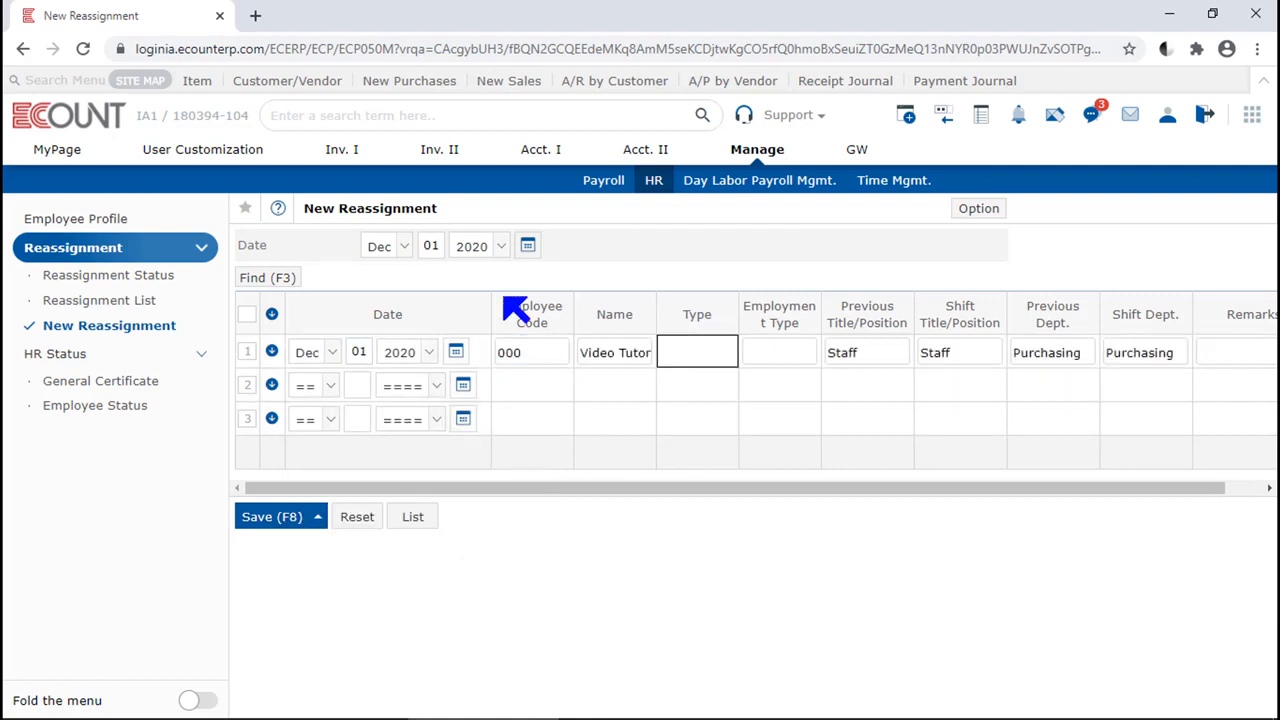
left_click(677, 350)
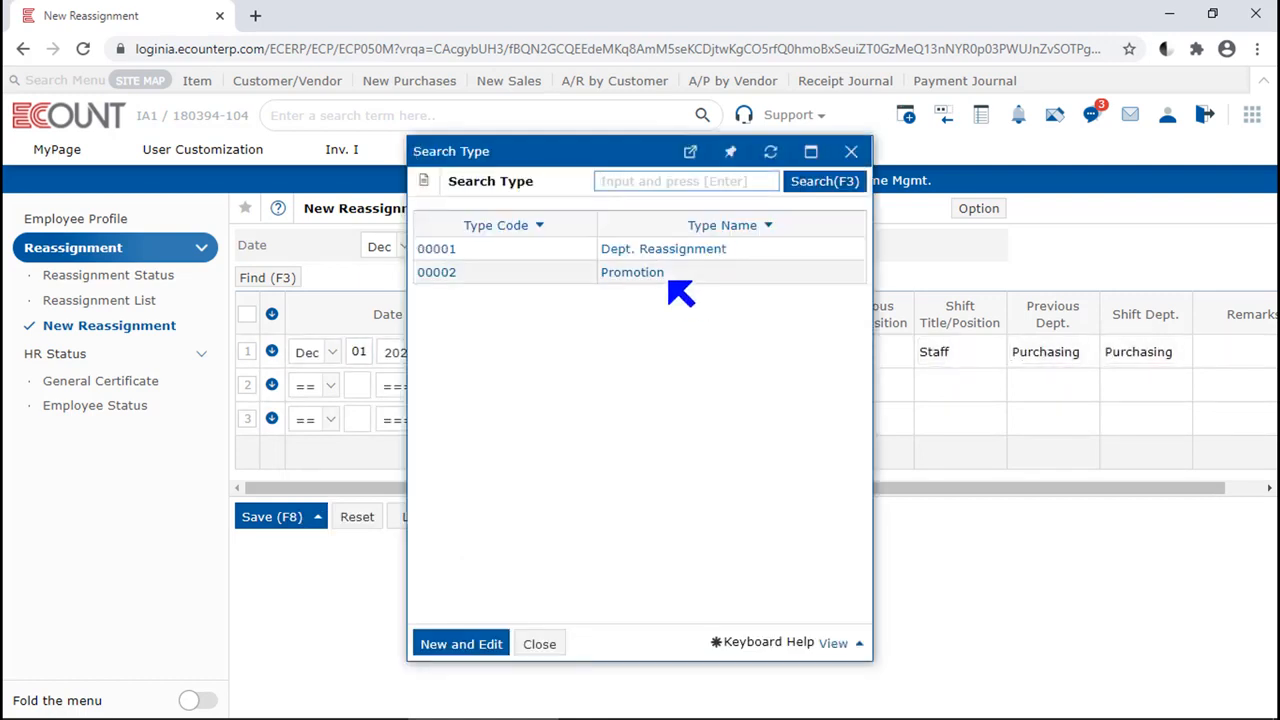
left_click(654, 276)
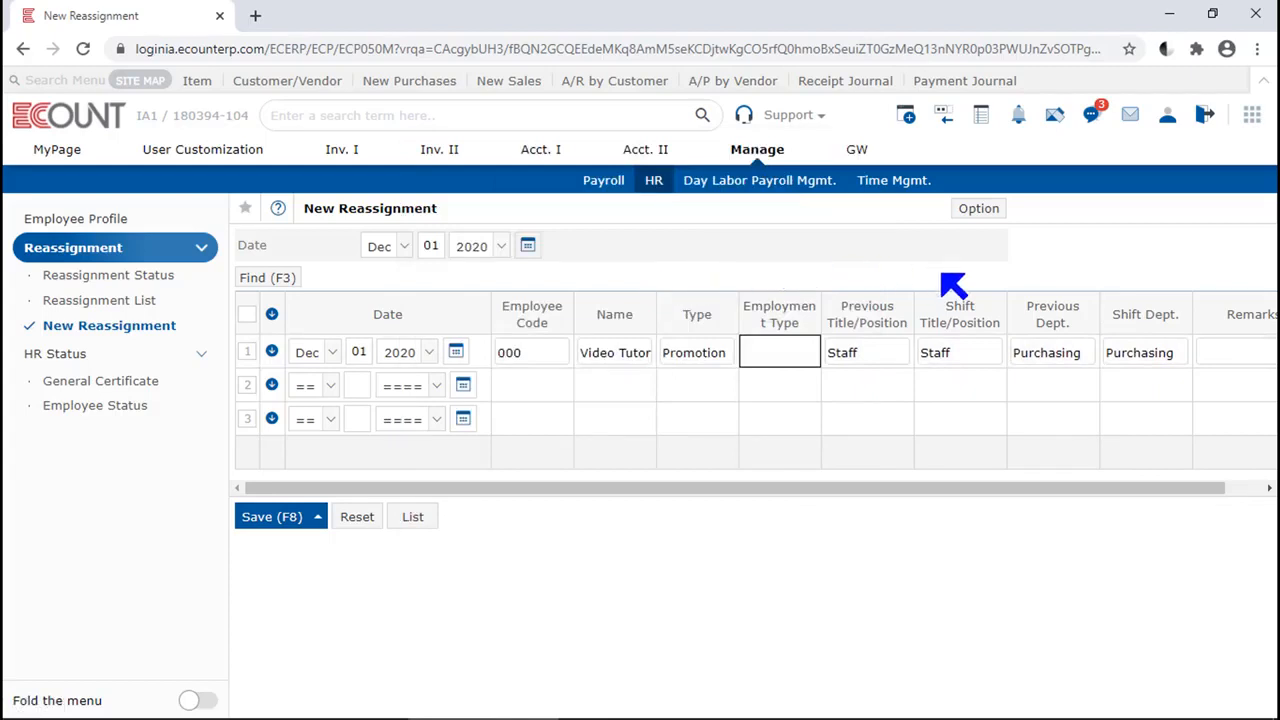
Set the employee's shift title/position to Team Manager in the reassignment line
left_click_drag(993, 324, 925, 309)
left_click(968, 357)
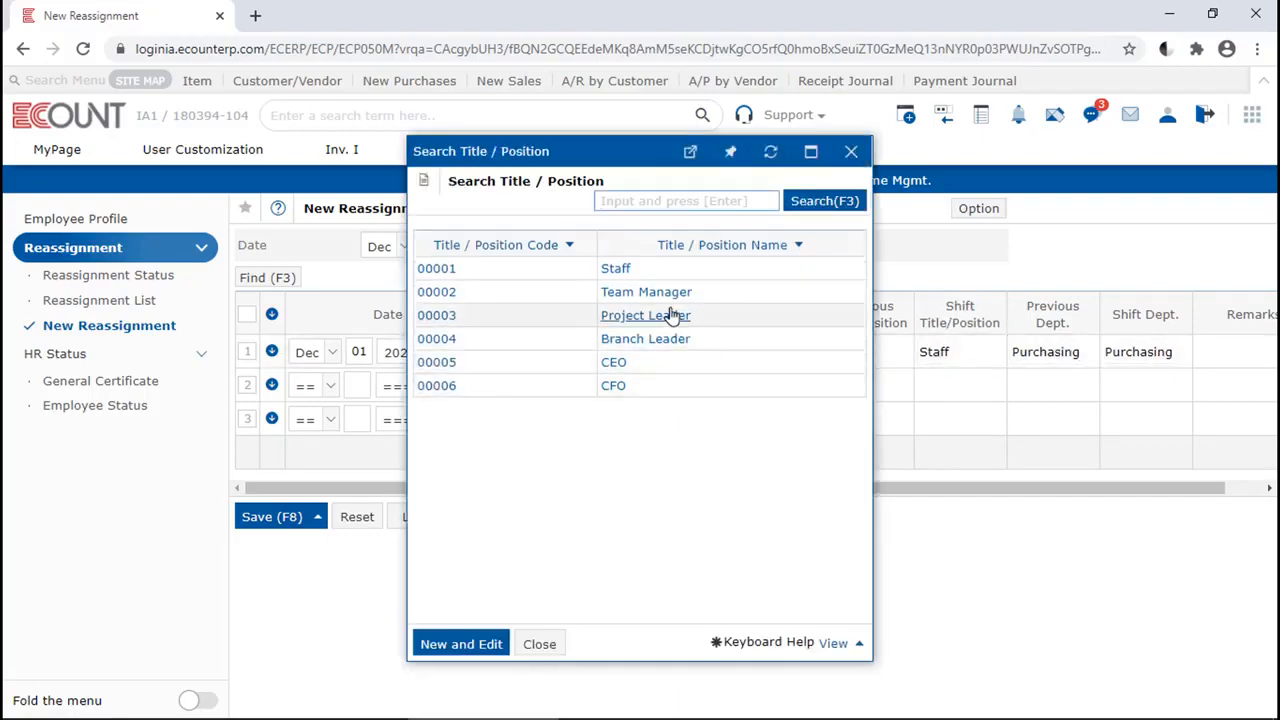
left_click(668, 292)
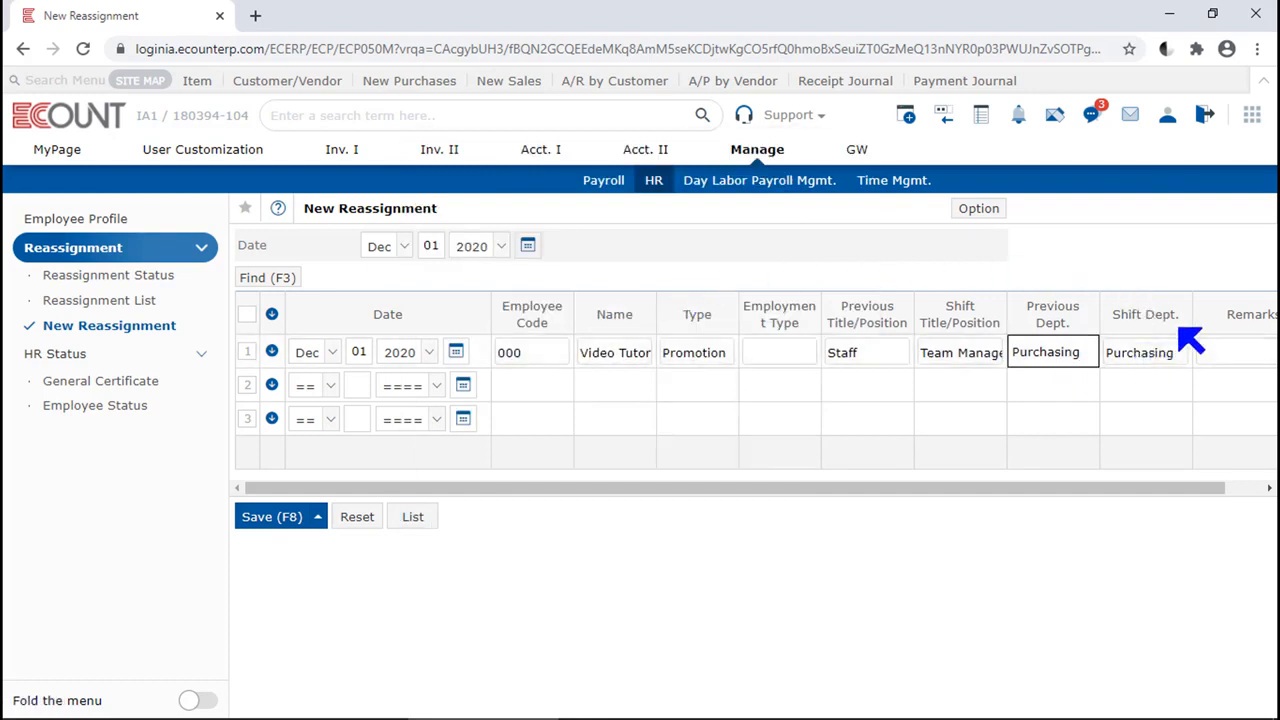
Set the shift department to Sales and save the reassignment with Apply to HR info. enabled
left_click_drag(1184, 318, 1106, 319)
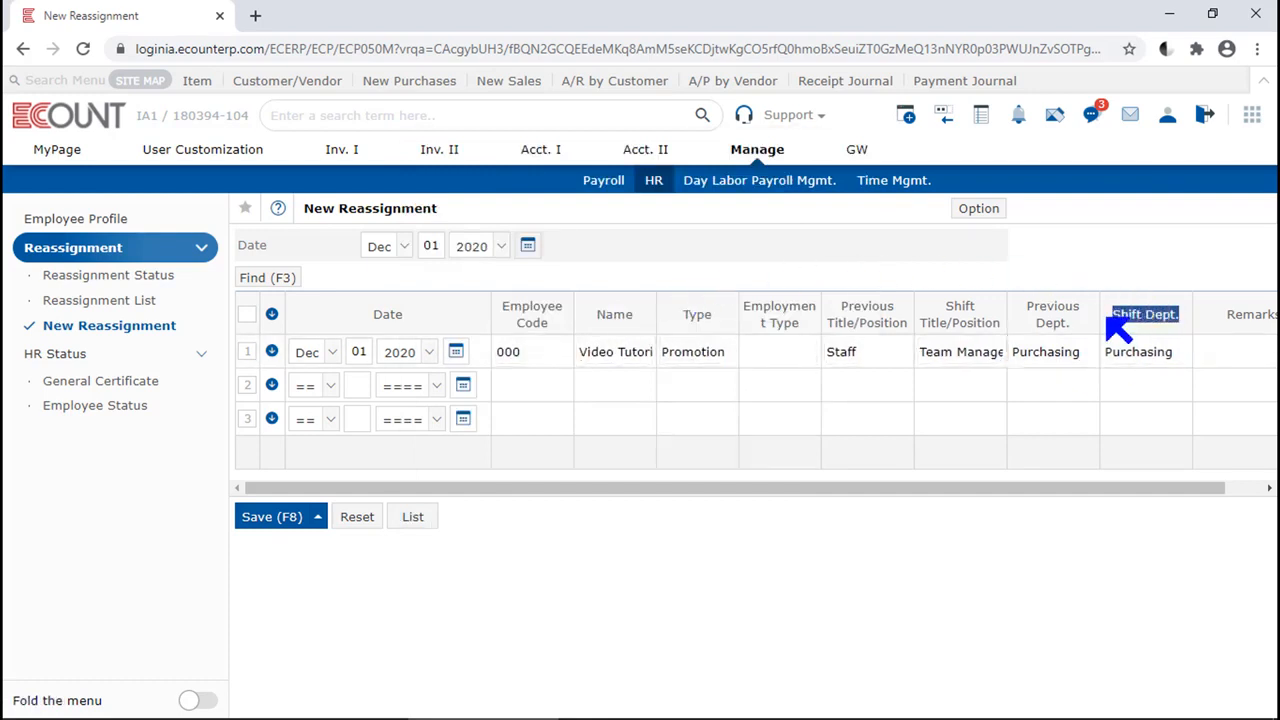
left_click(1156, 356)
left_click(1158, 360)
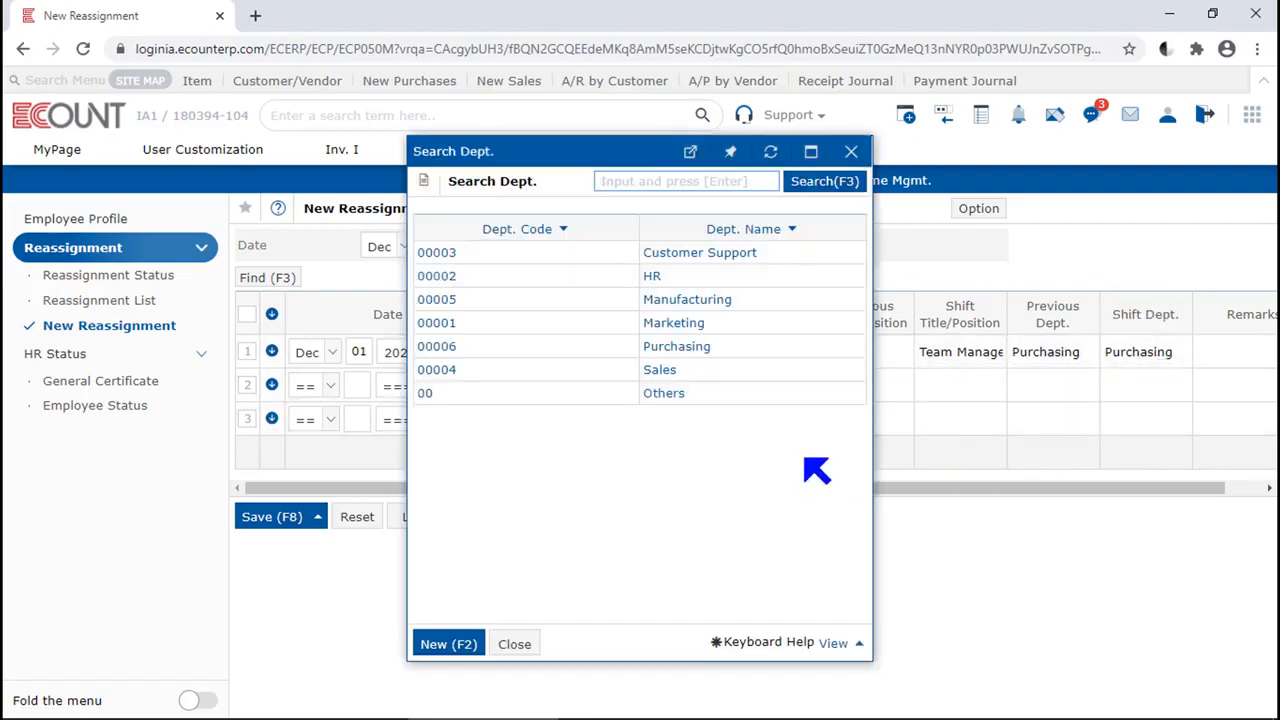
left_click(684, 347)
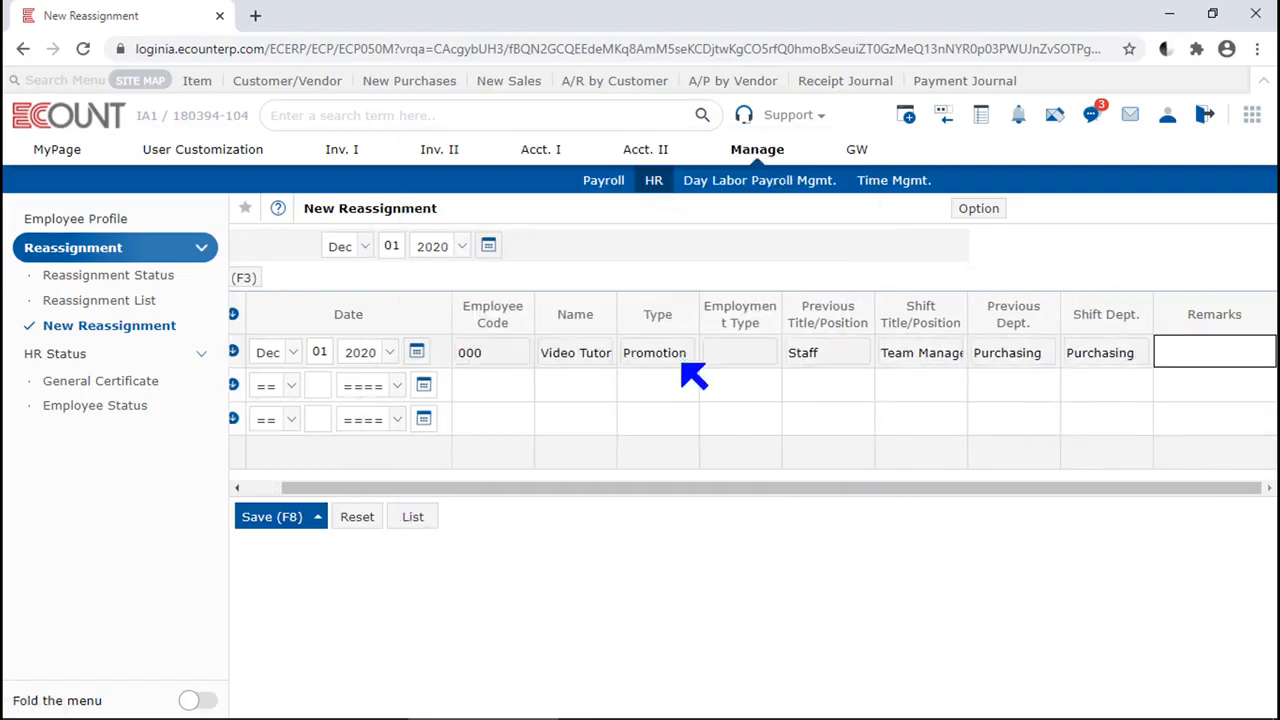
left_click(1101, 370)
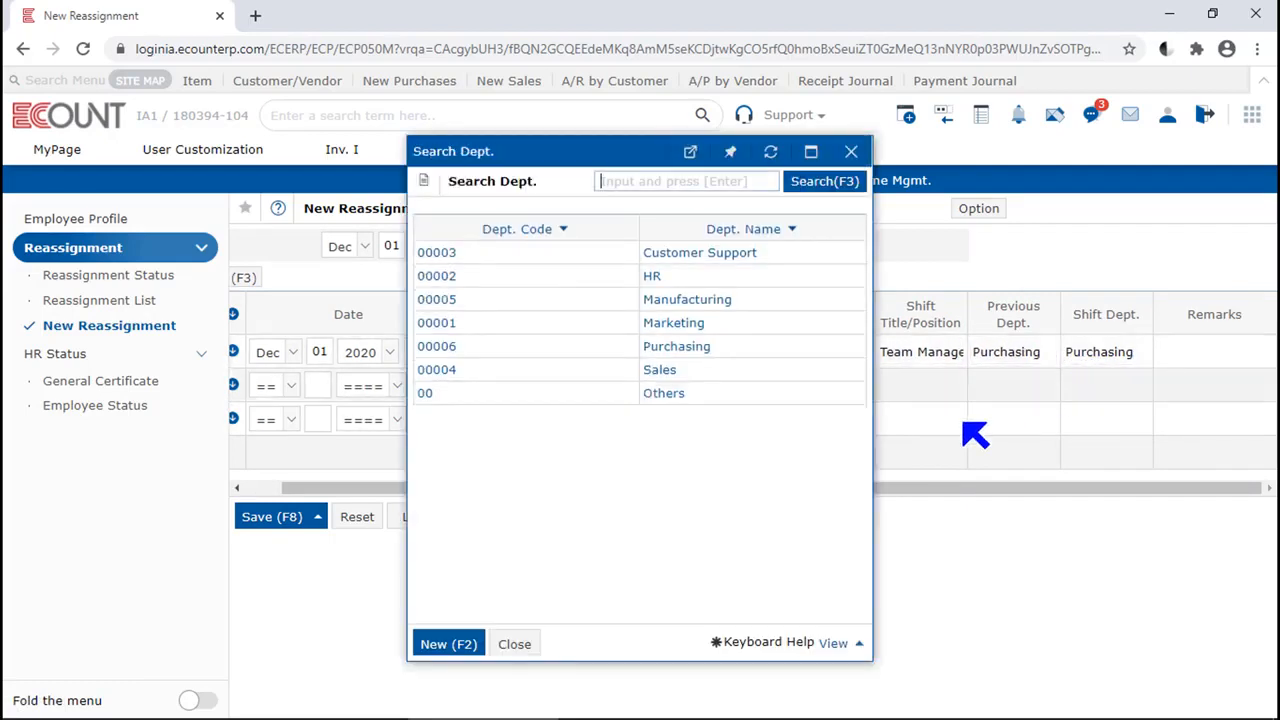
left_click(665, 372)
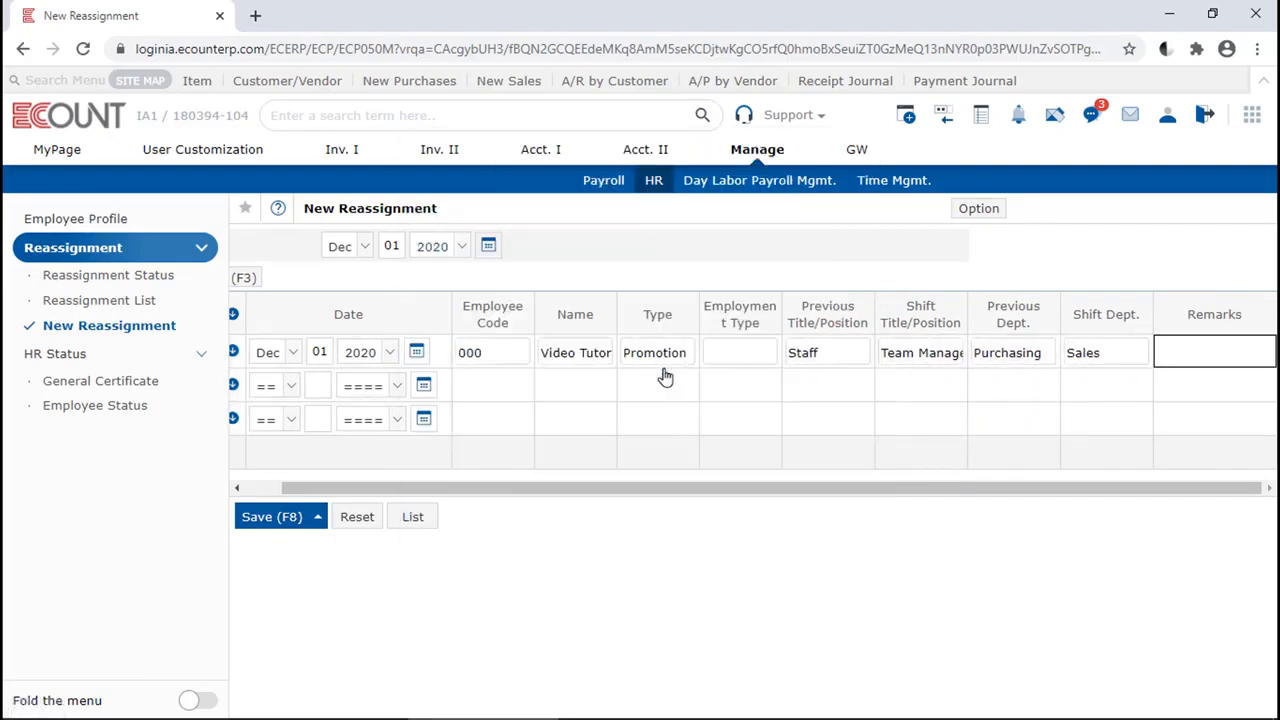
left_click(253, 526)
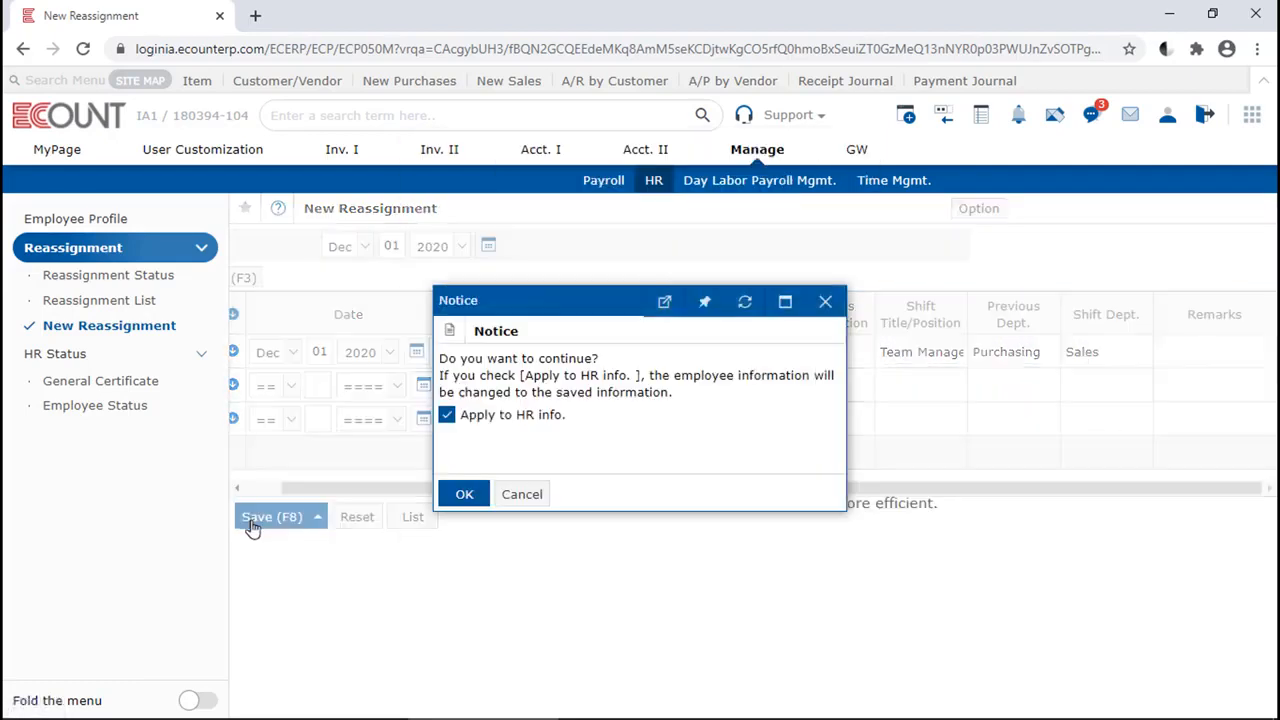
left_click(464, 494)
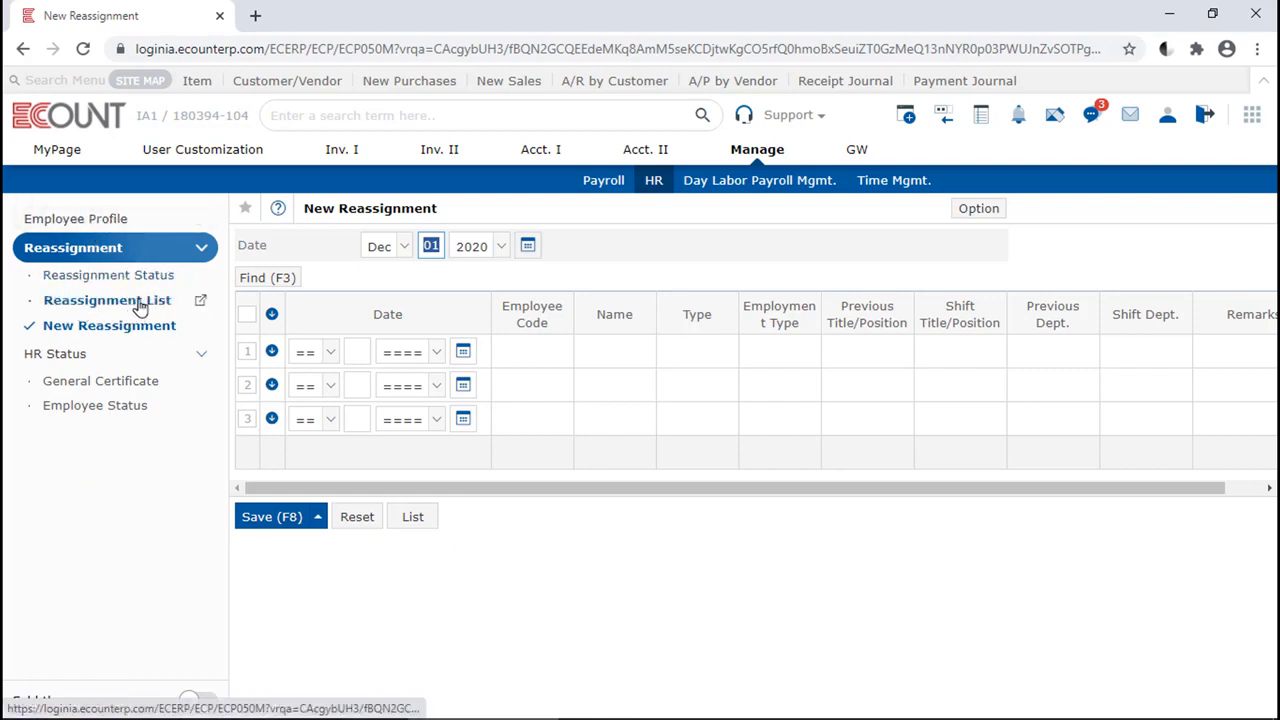
Open the personnel card of employee 000 from the employee profile list and examine its Reassignment section
left_click(133, 224)
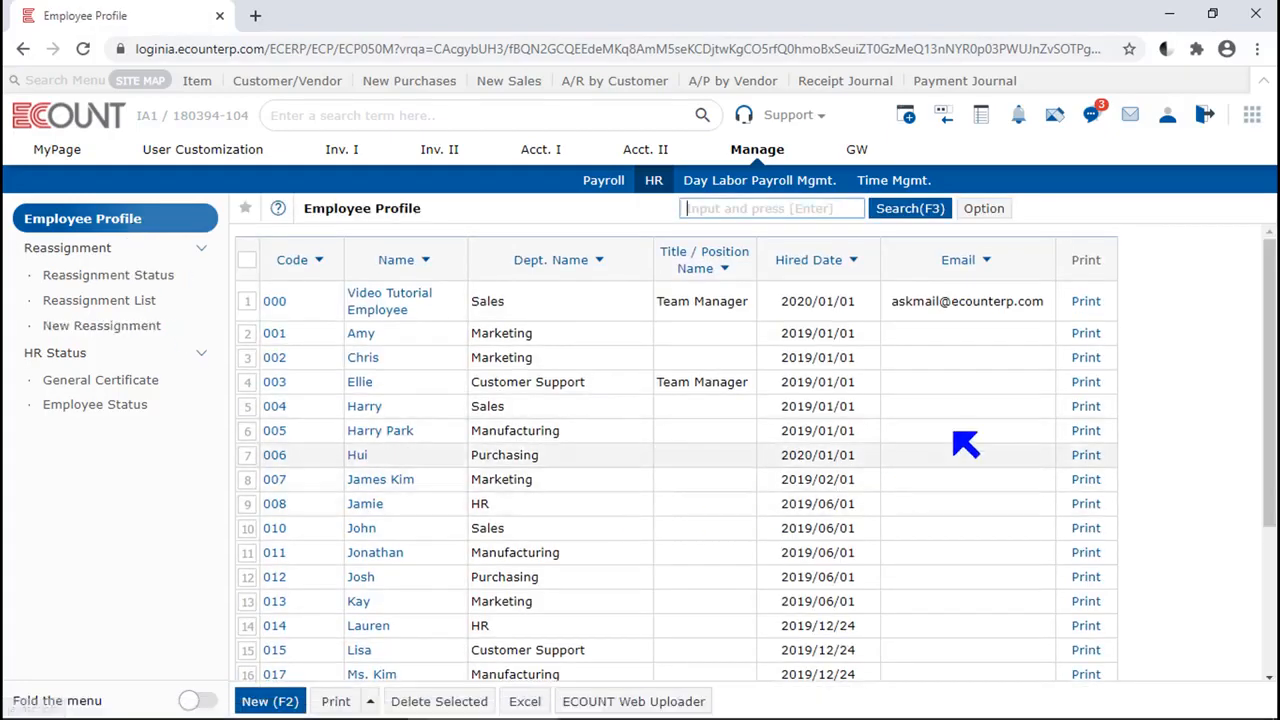
left_click(1084, 301)
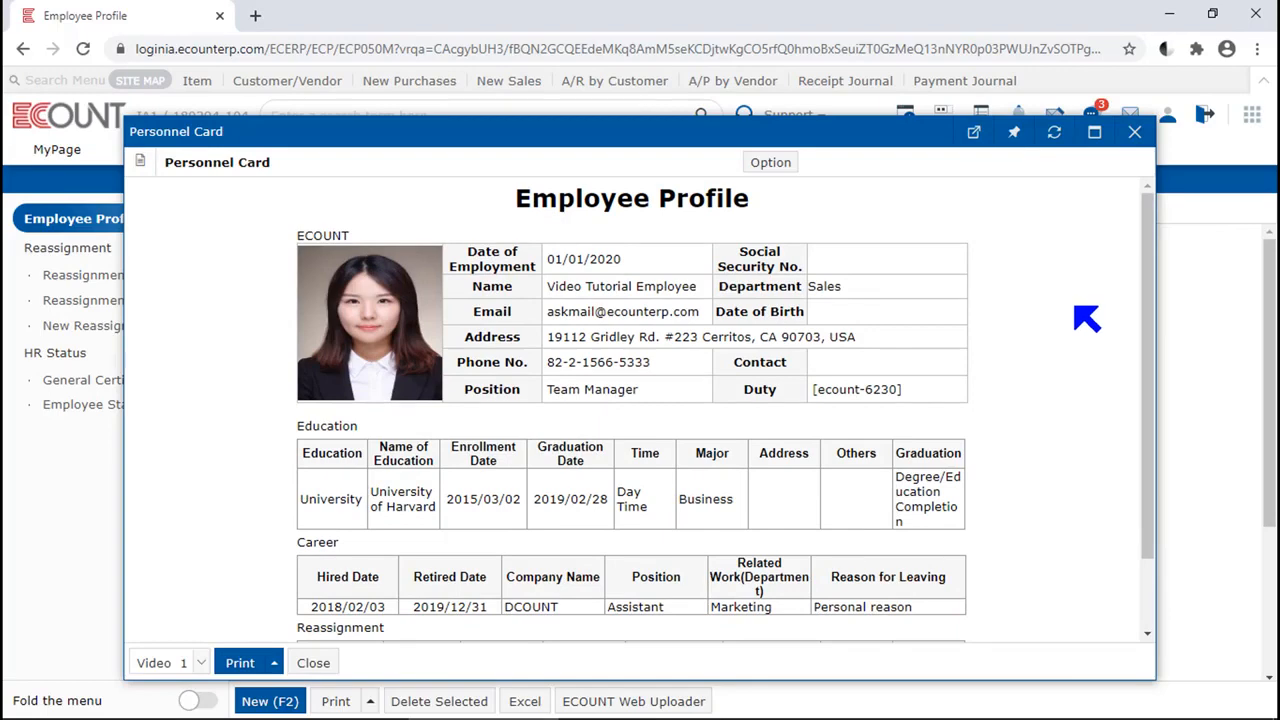
scroll(1087, 318, "down", 1)
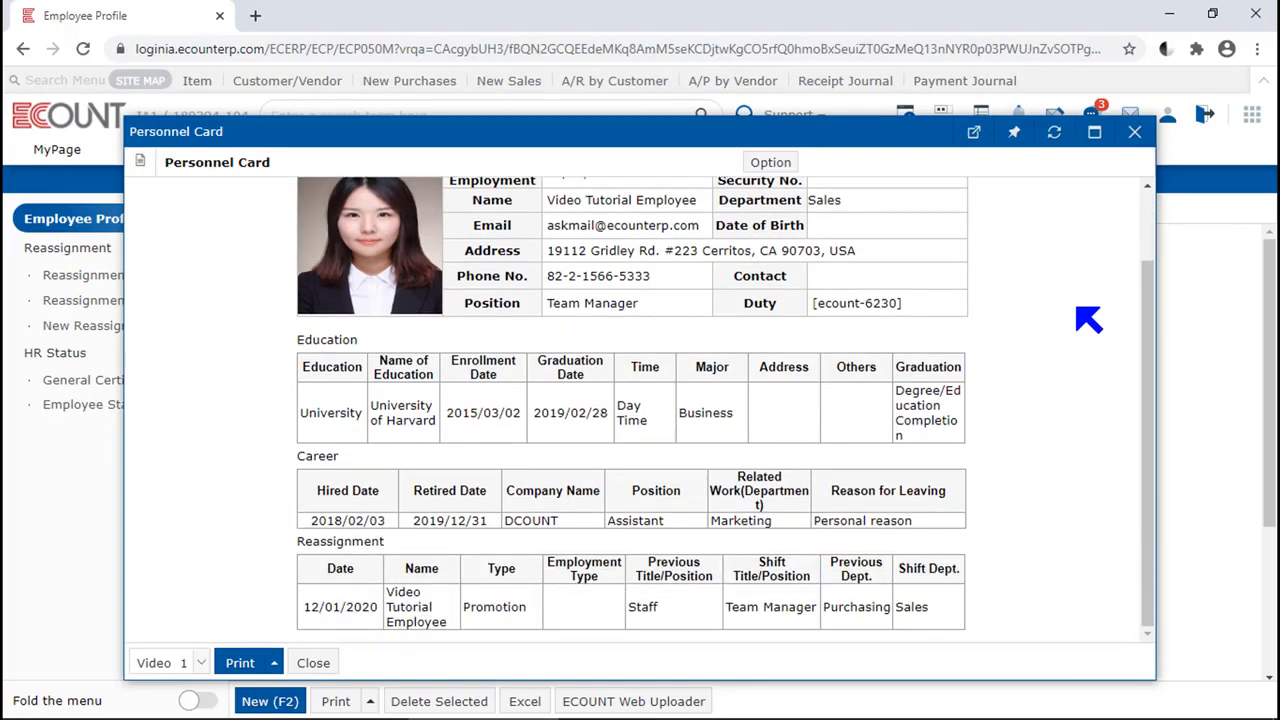
left_click_drag(404, 538, 300, 543)
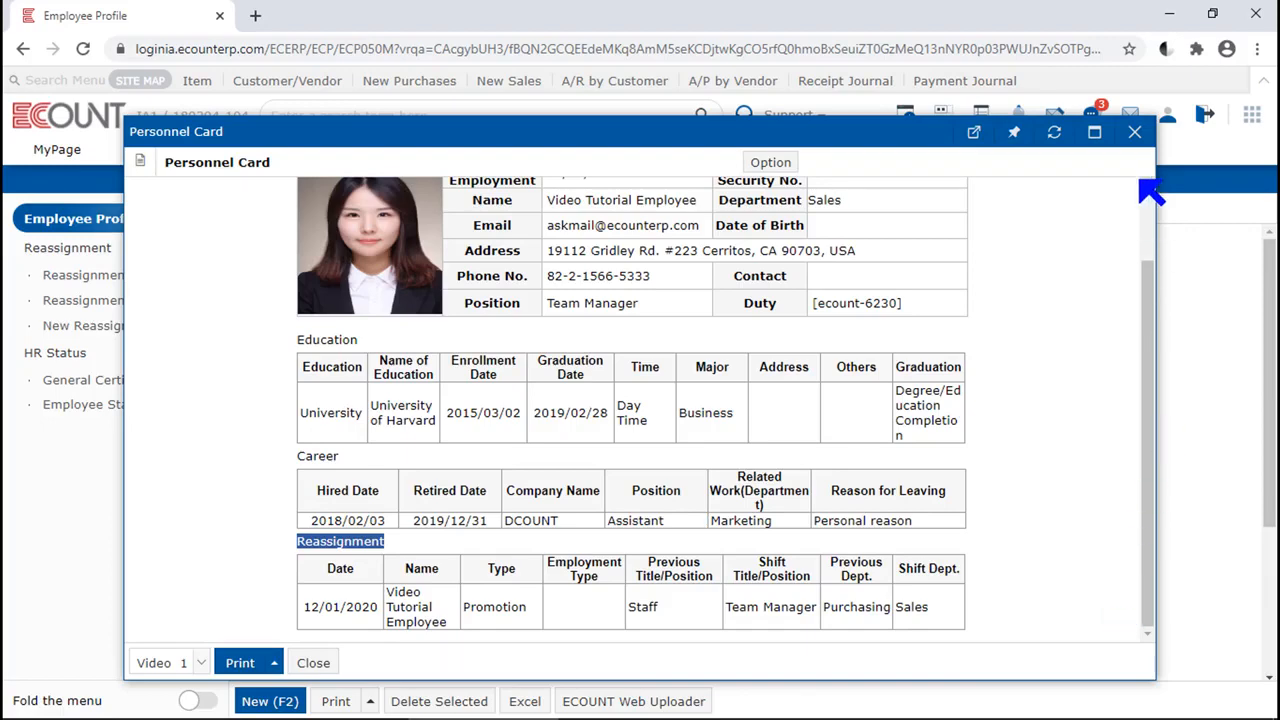
Close the personnel card and view the Reassignment List
left_click(1134, 131)
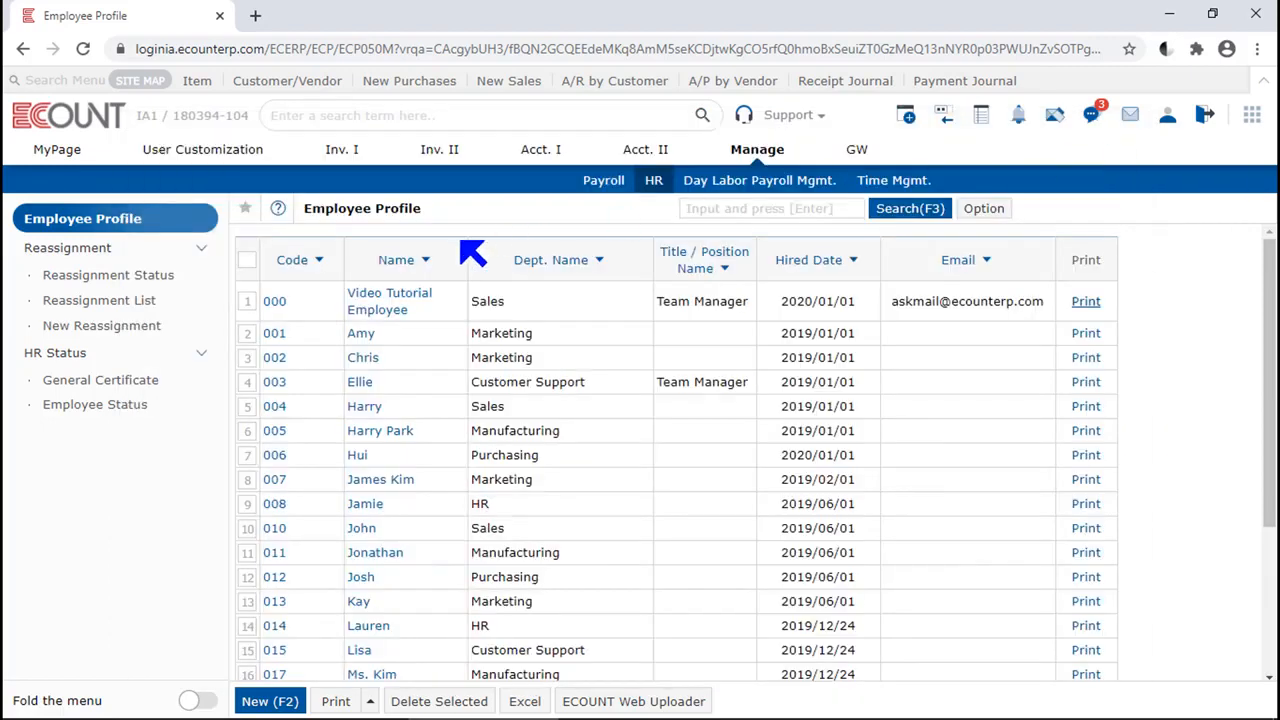
left_click(133, 308)
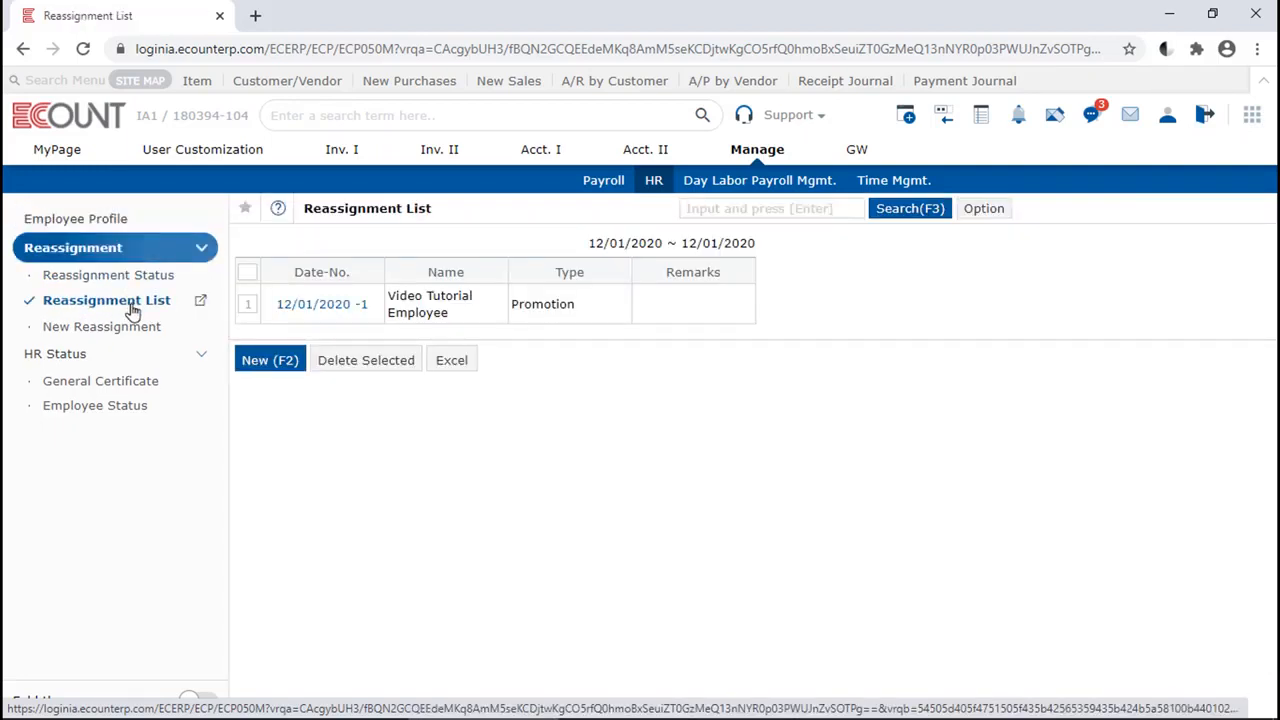
Open the General Certificate list under HR Status and examine the career, retirement and employment certificate types
left_click(80, 366)
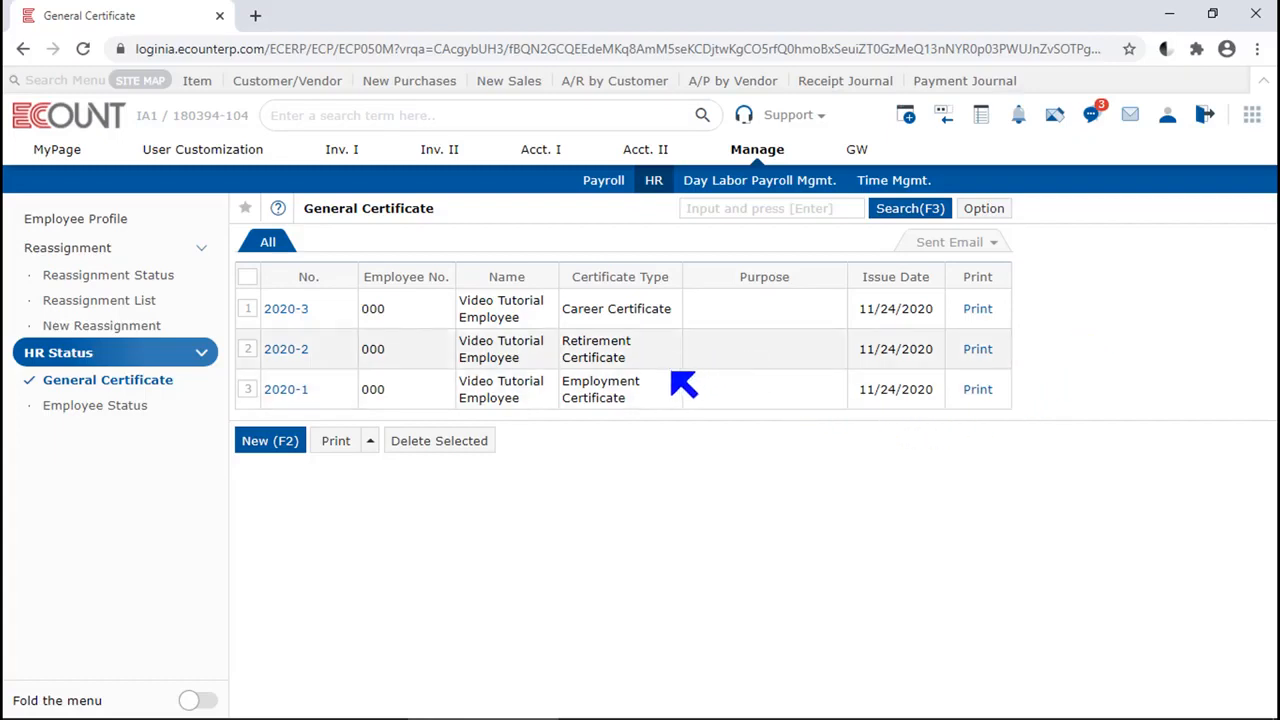
left_click_drag(671, 309, 578, 309)
left_click_drag(652, 362, 564, 341)
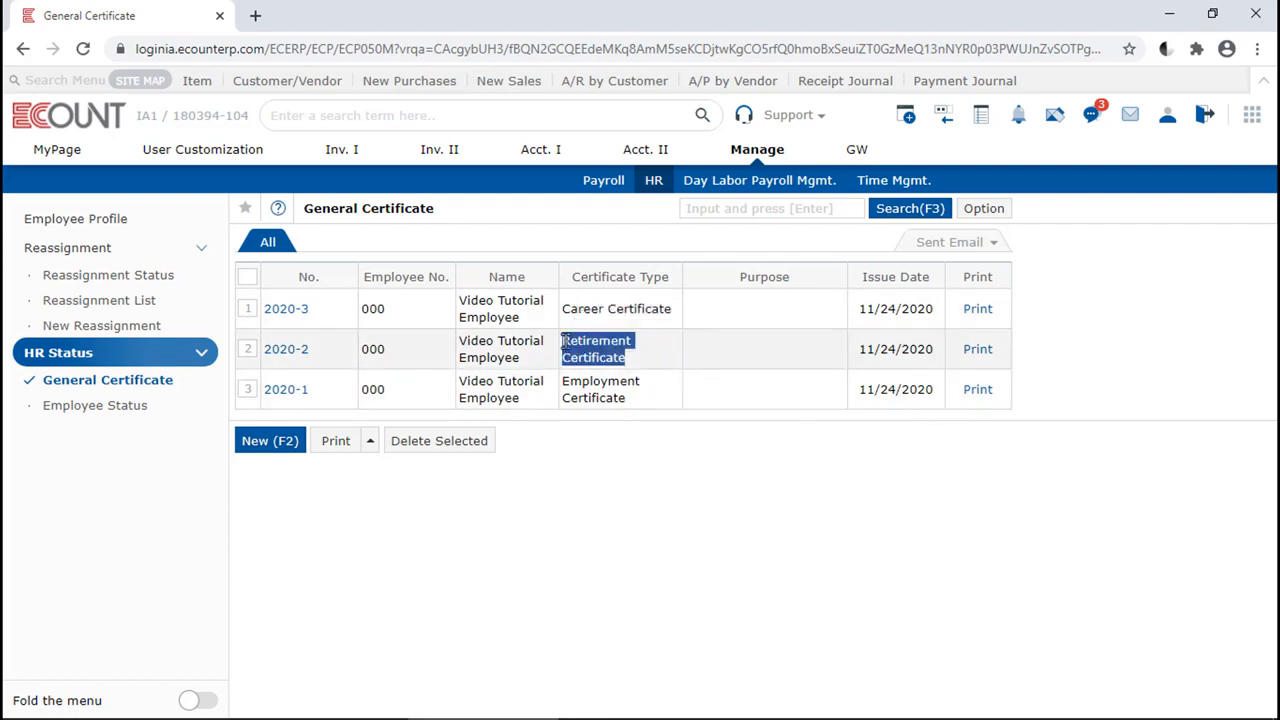
left_click_drag(650, 405, 570, 397)
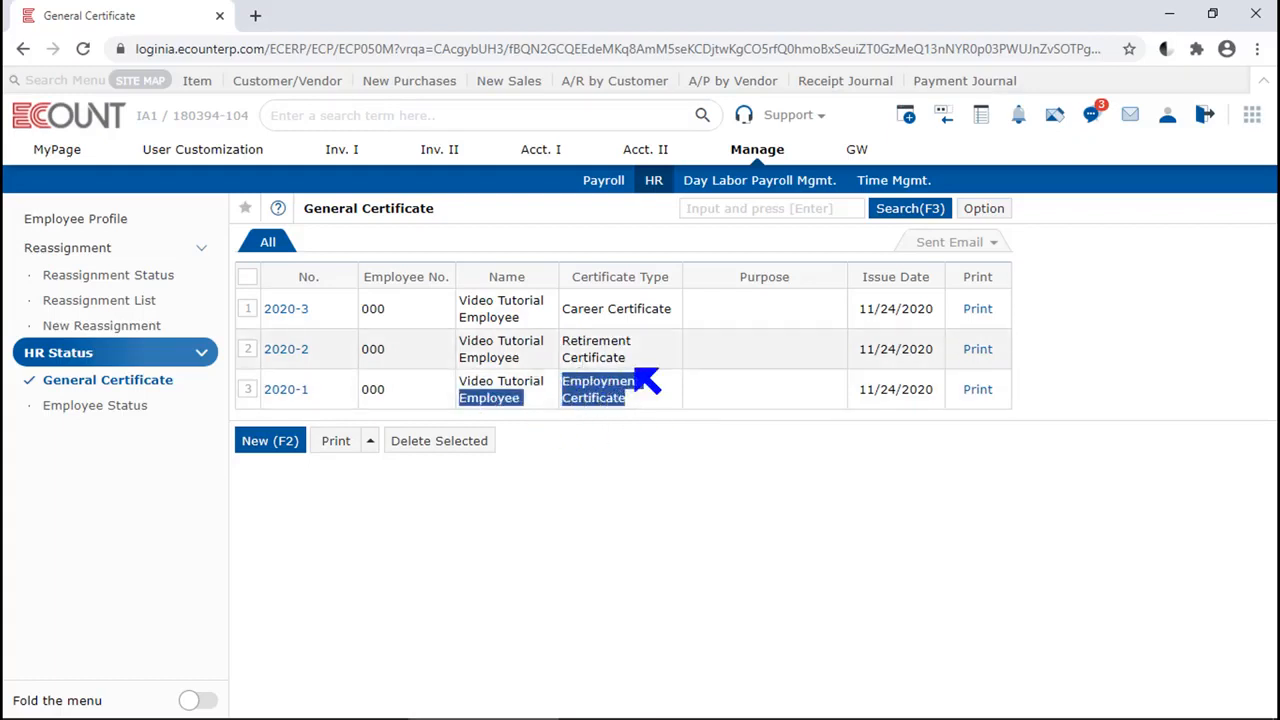
left_click(612, 436)
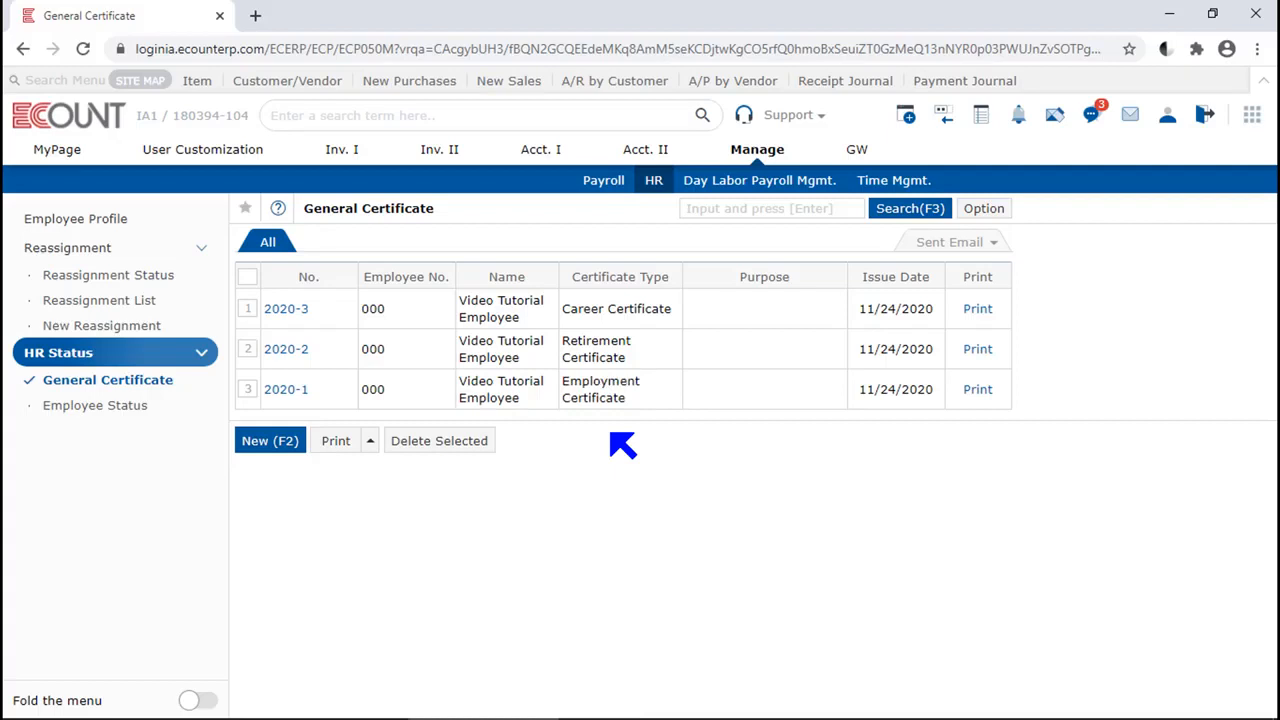
Start a new general certificate of type Emplo and assign it to employee 000, found with "vide"
left_click(252, 442)
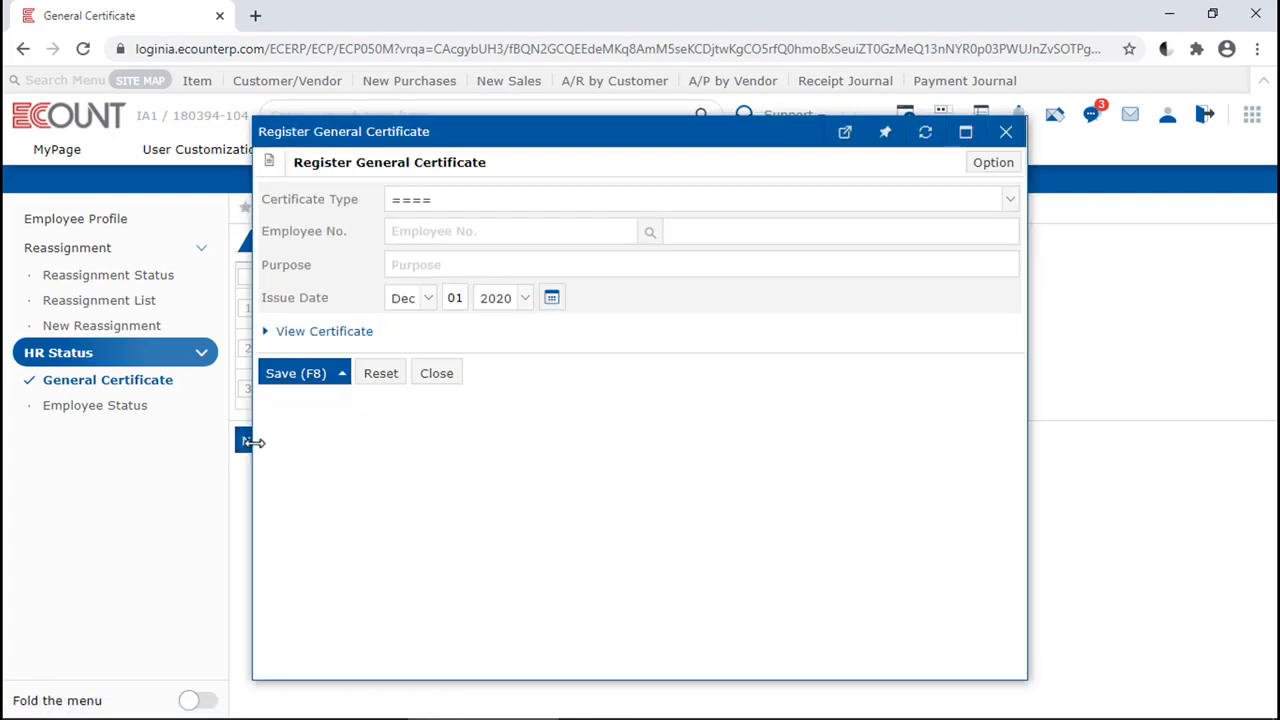
left_click(772, 208)
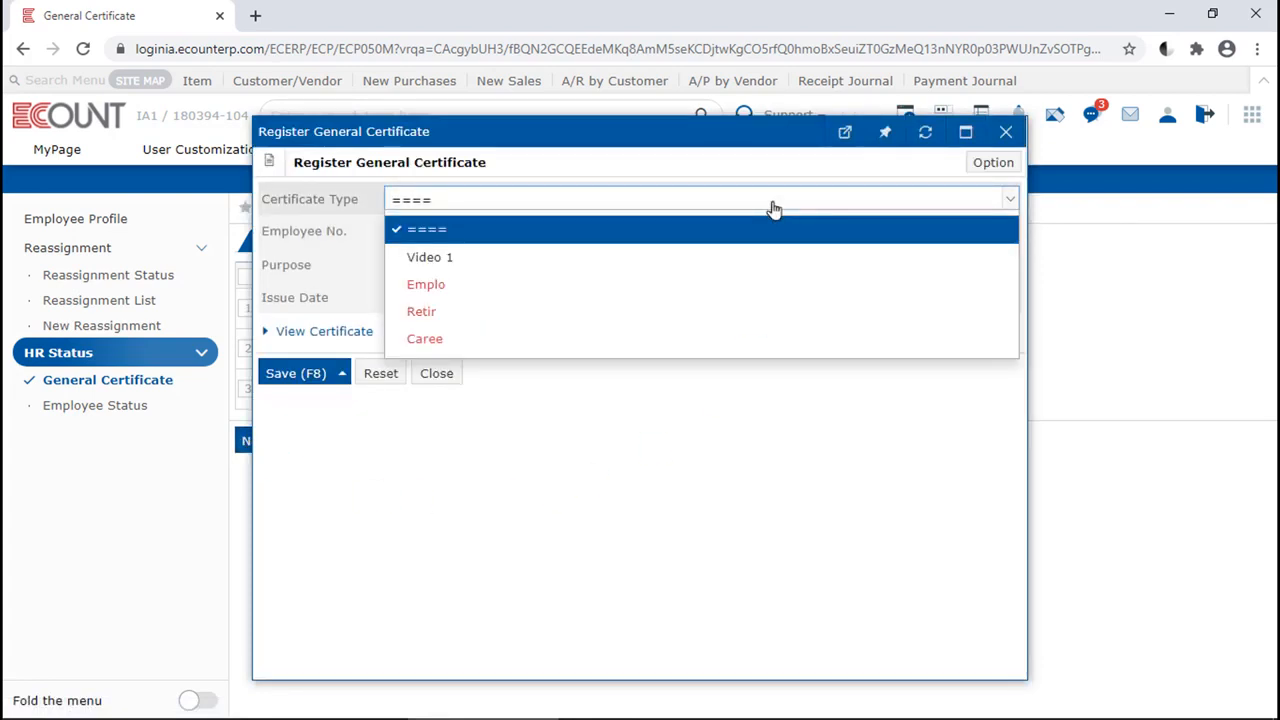
left_click(629, 285)
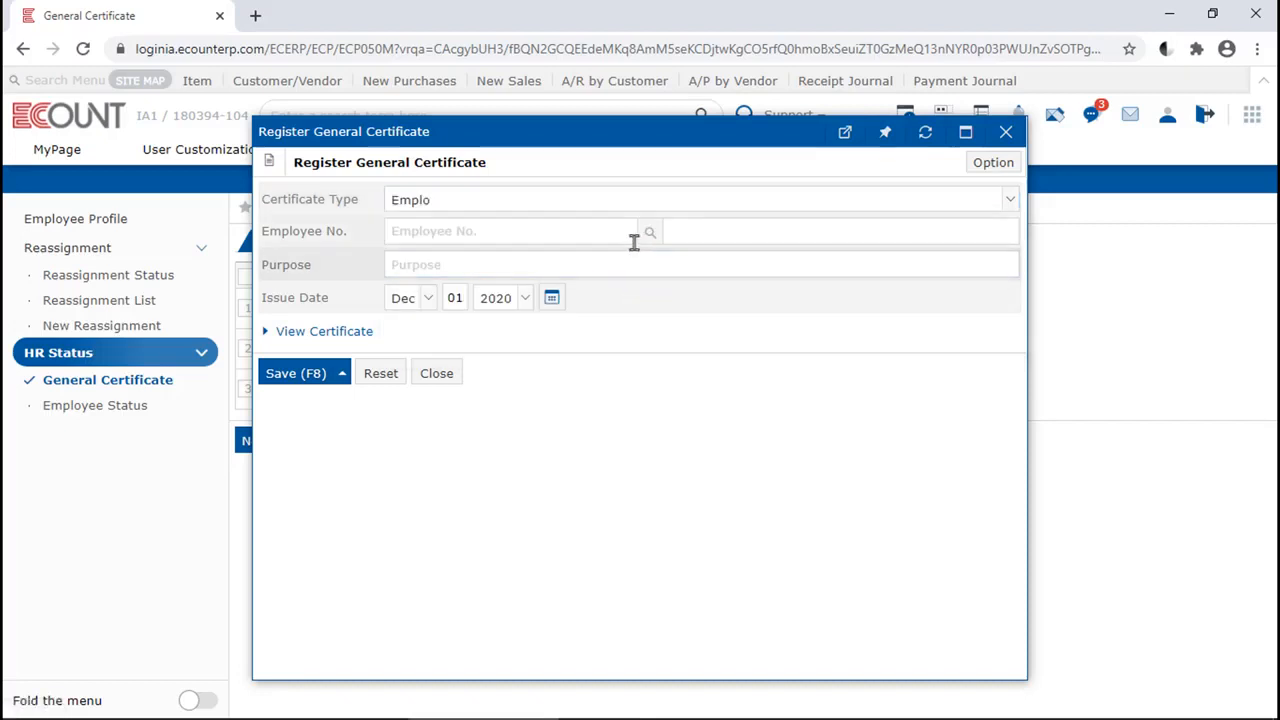
left_click(620, 234)
type("vide")
key("Return")
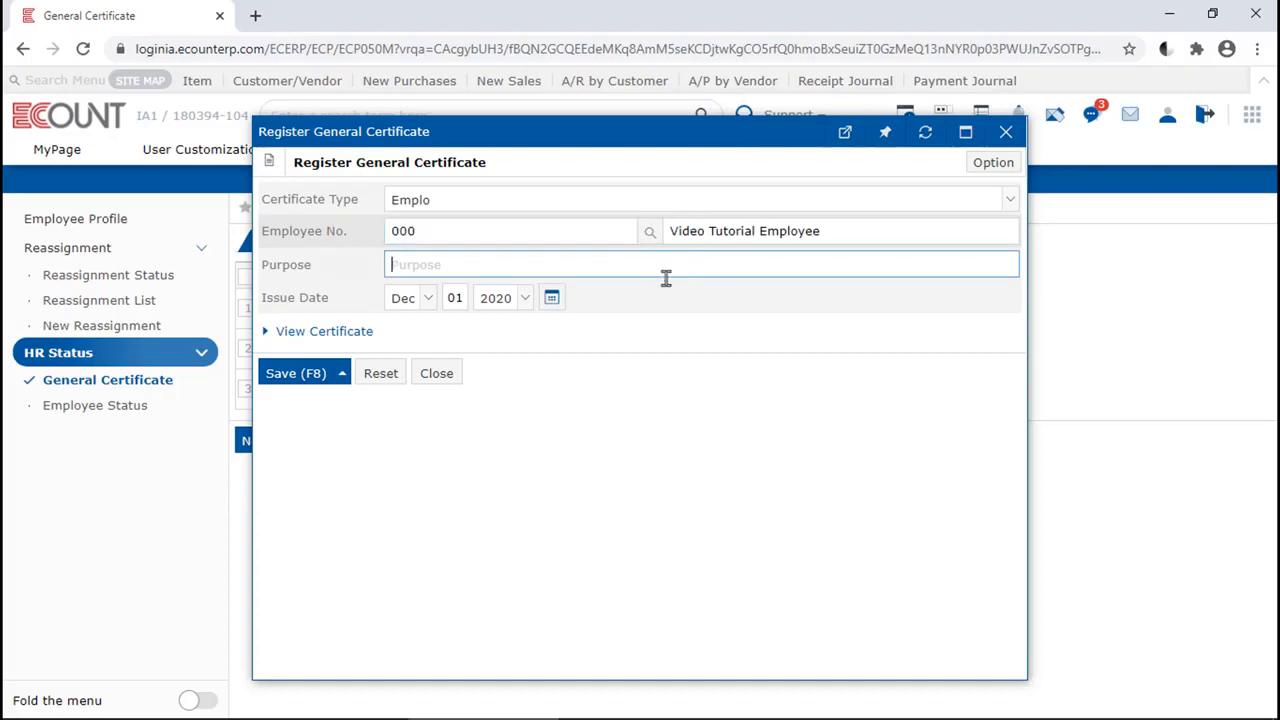
Set the certificate's purpose to "For bank" and save it
type("For bank")
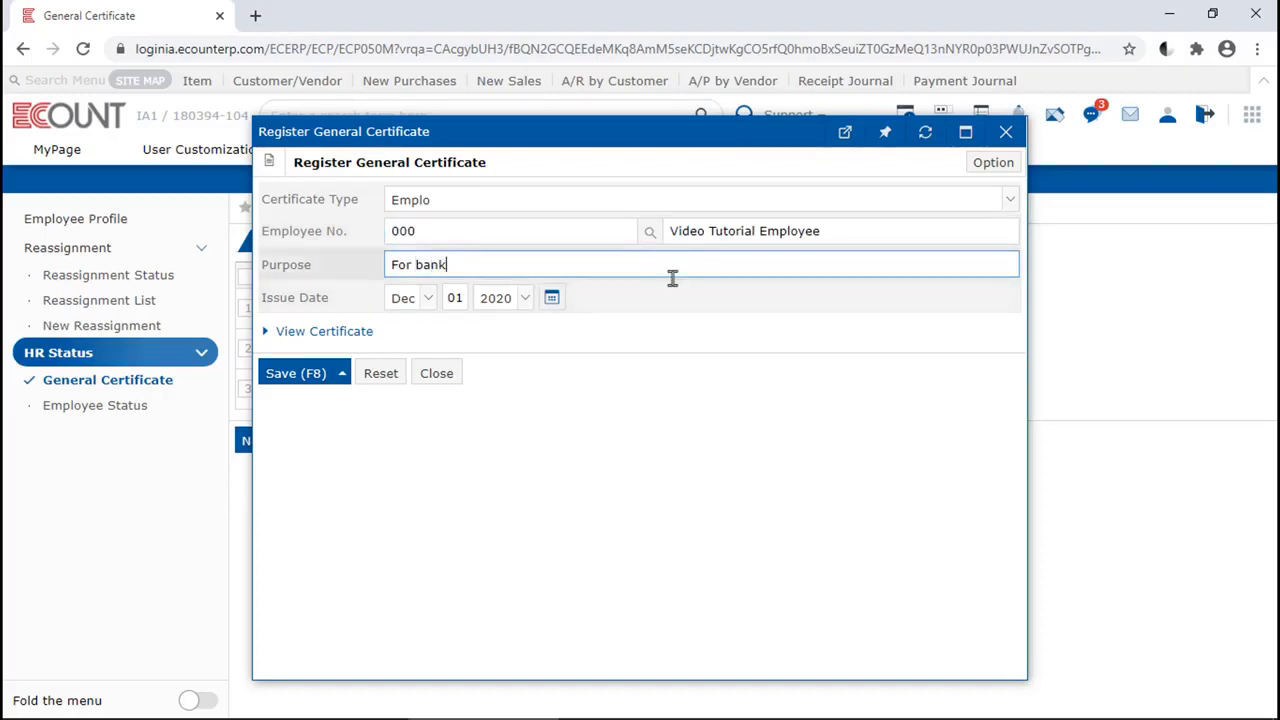
left_click(677, 329)
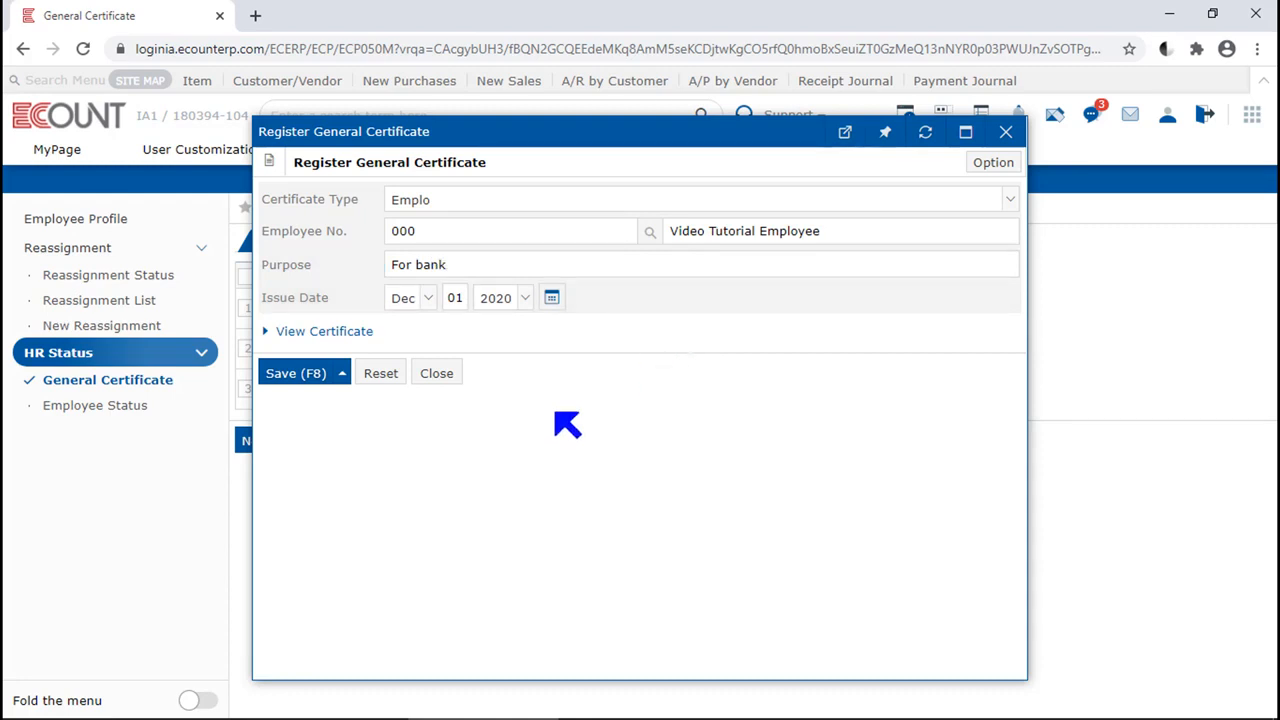
left_click(303, 386)
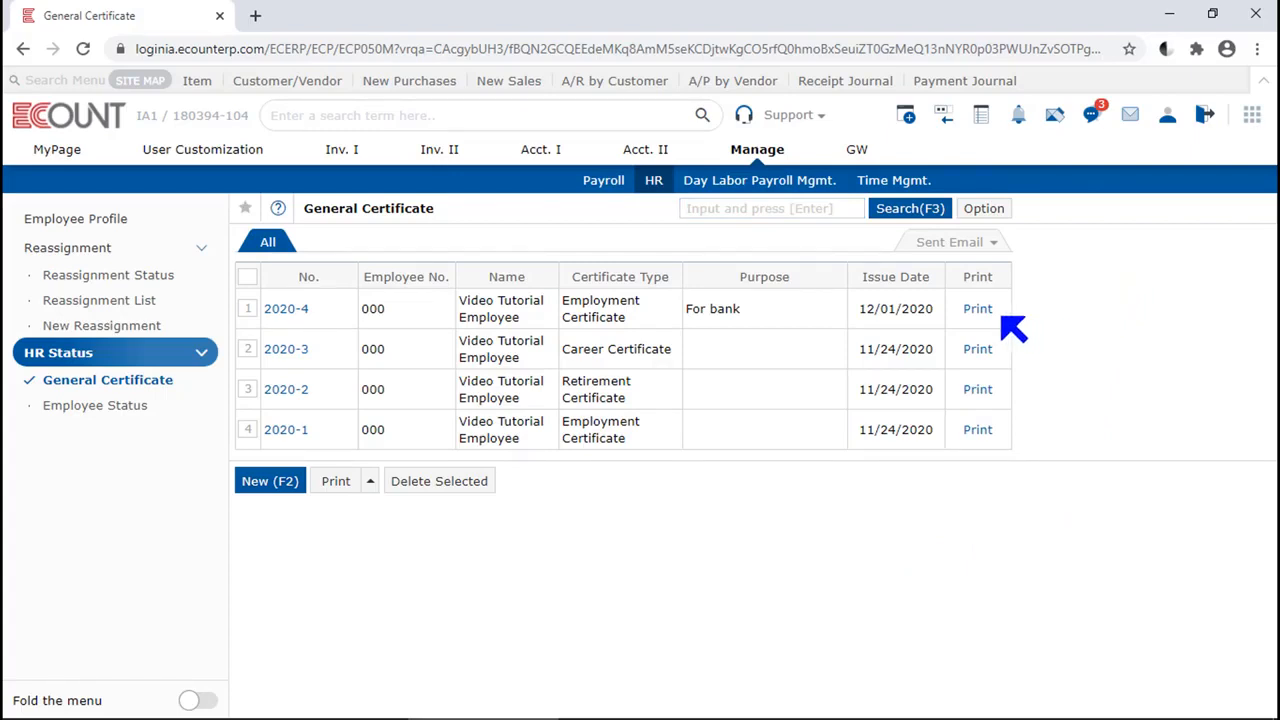
Preview the print form of certificate 2020-4 through to its end, and close it
left_click(978, 310)
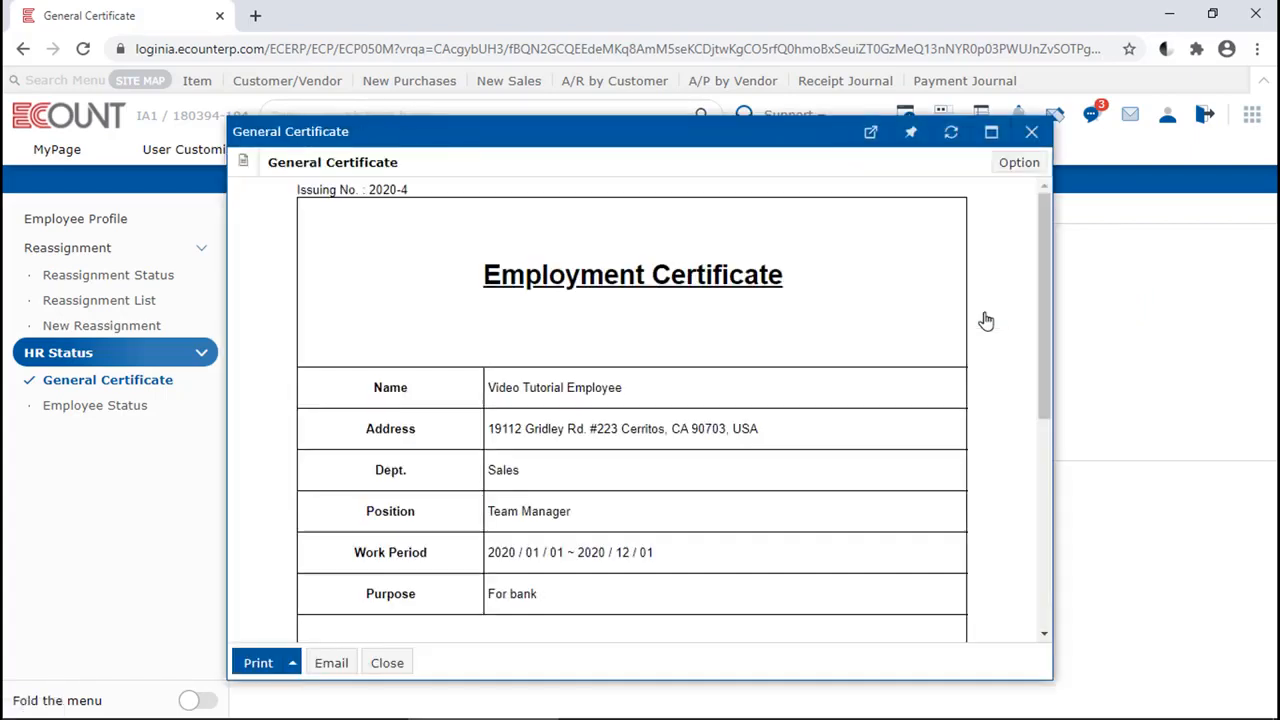
scroll(988, 311, "down", 5)
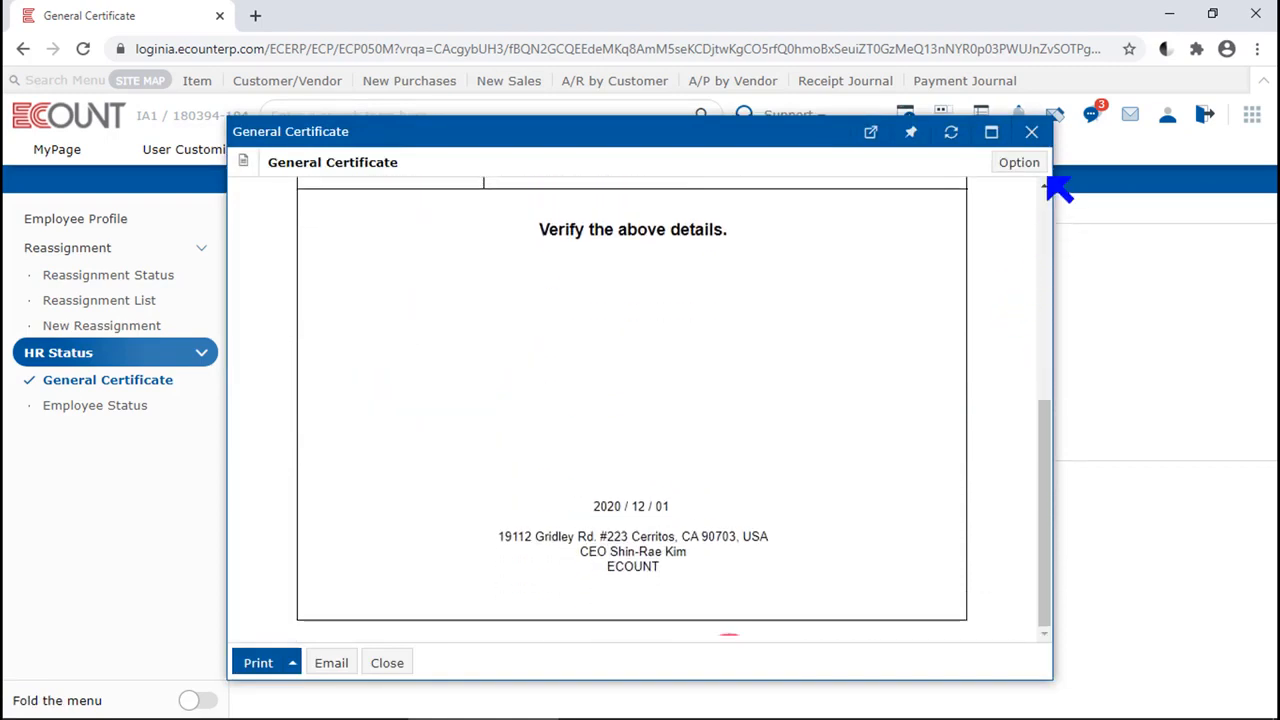
left_click(1031, 131)
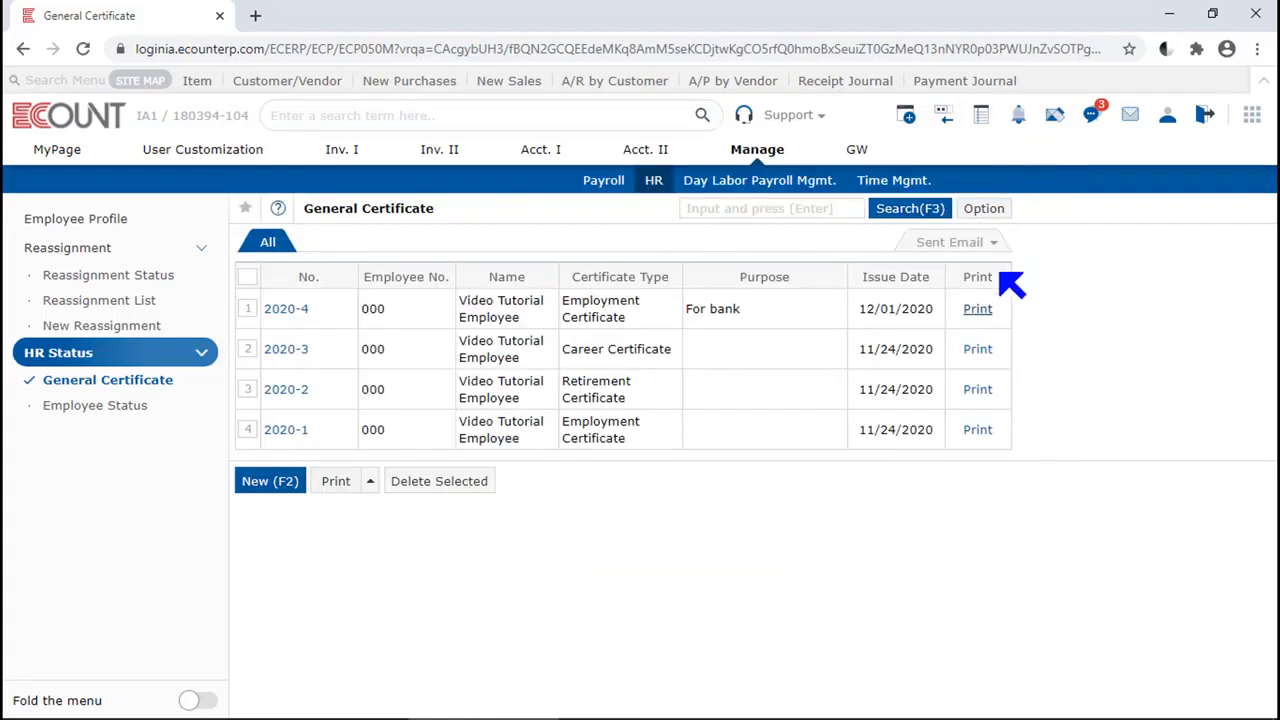
From the print form of certificate 2020-4, create a template named "New" copied from the Employment Certificate form
left_click(977, 310)
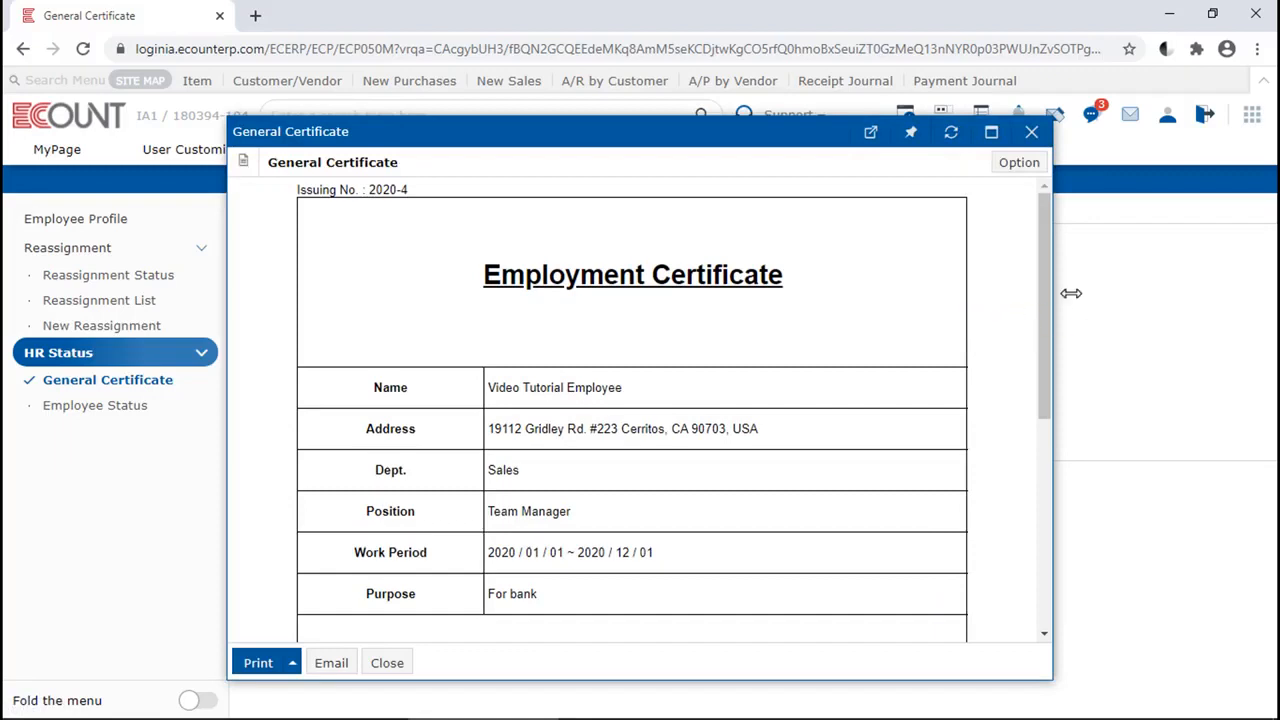
left_click(1019, 163)
mouse_move(1003, 195)
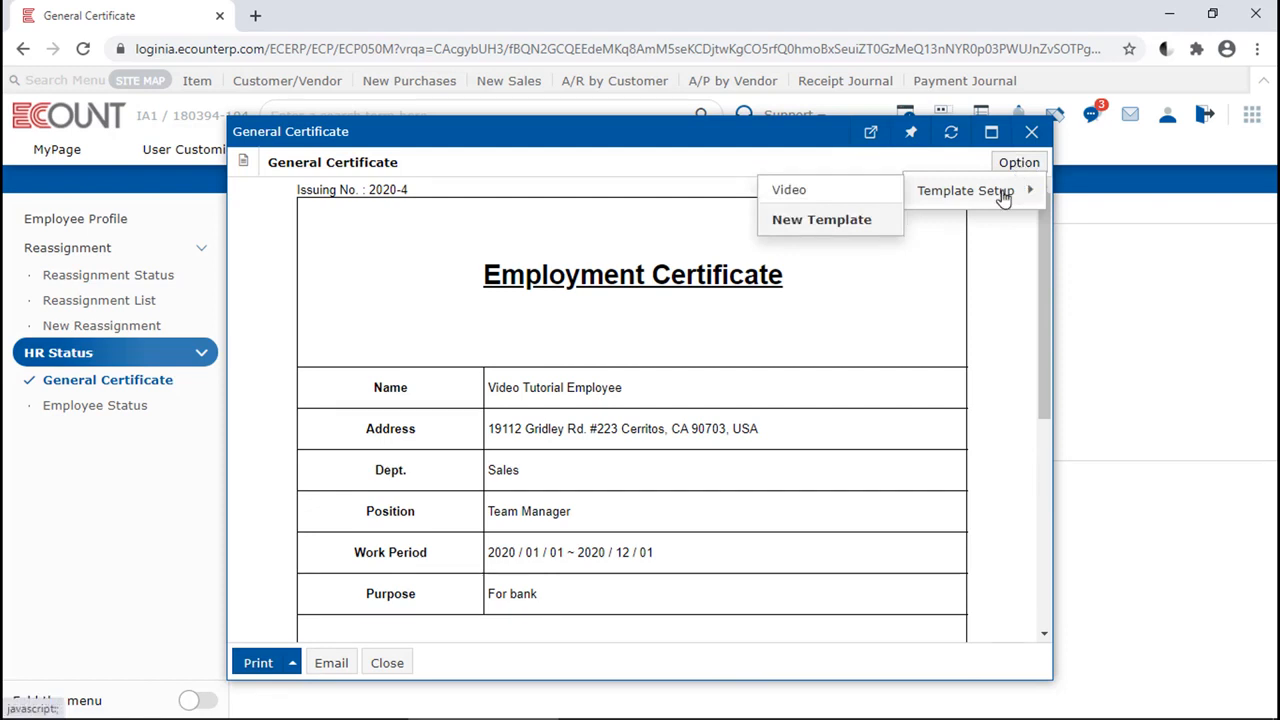
left_click(843, 221)
left_click(820, 304)
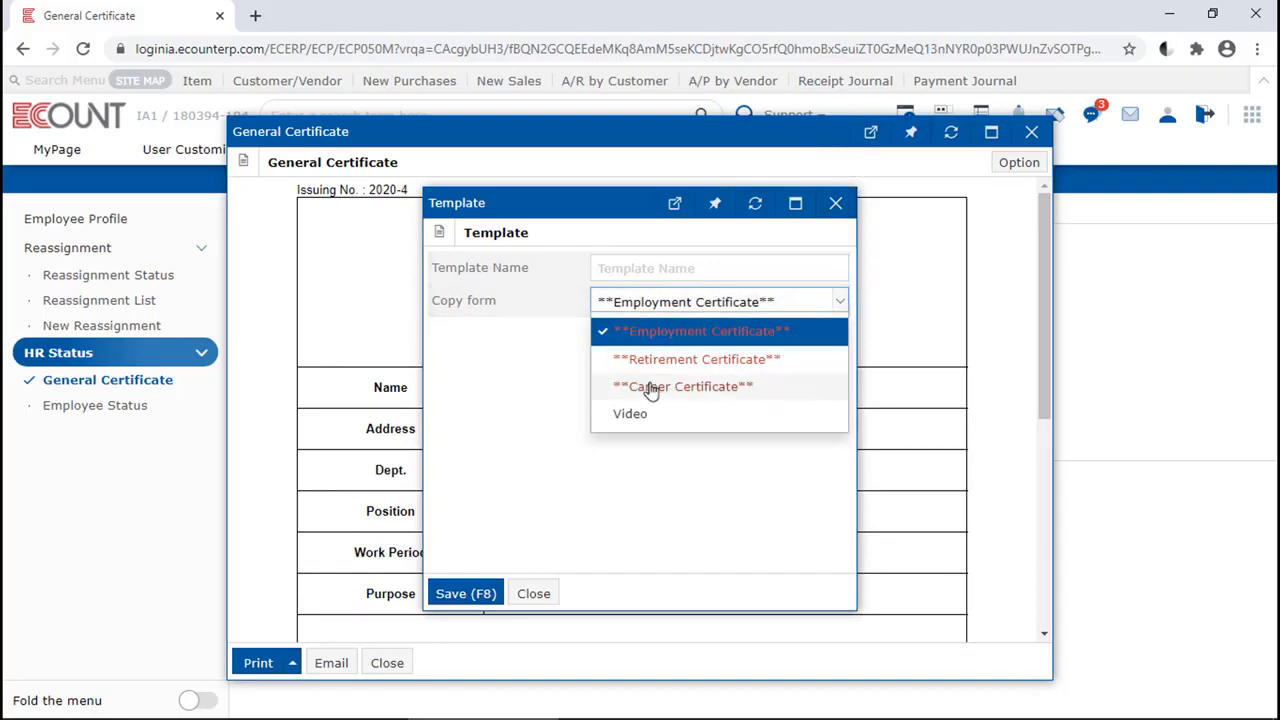
left_click(658, 344)
left_click(709, 260)
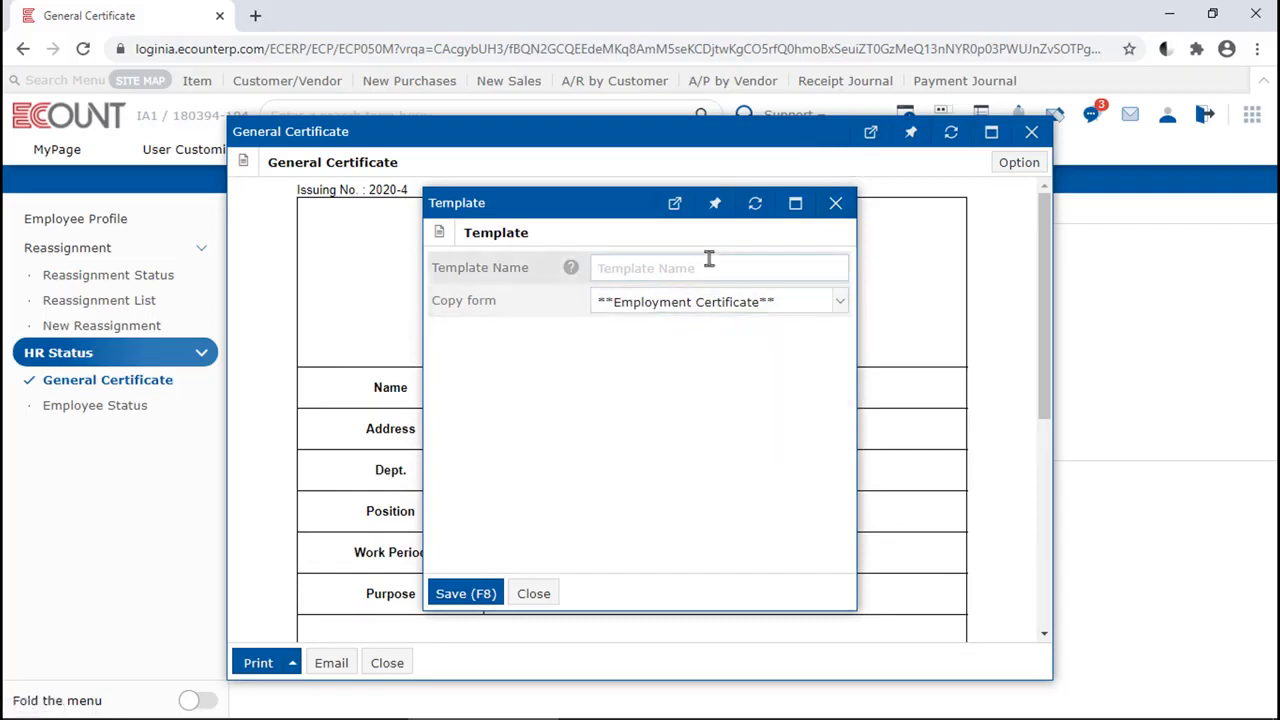
type("New")
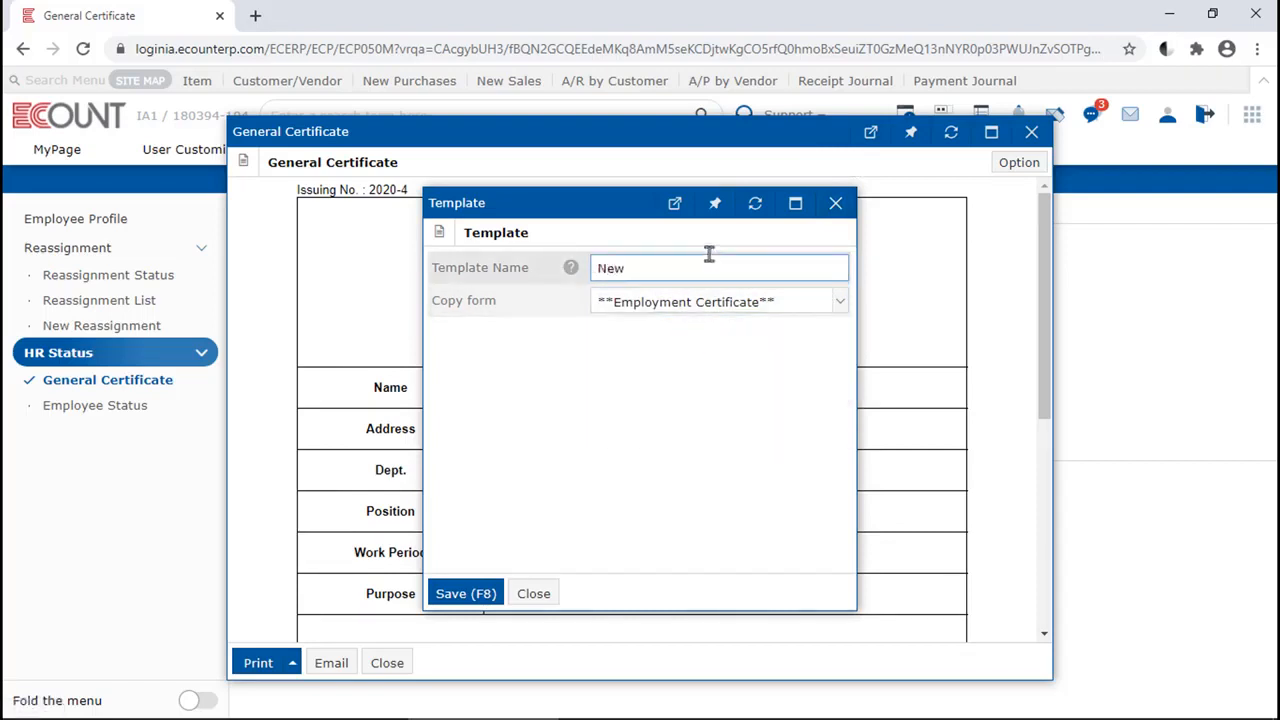
key("F8")
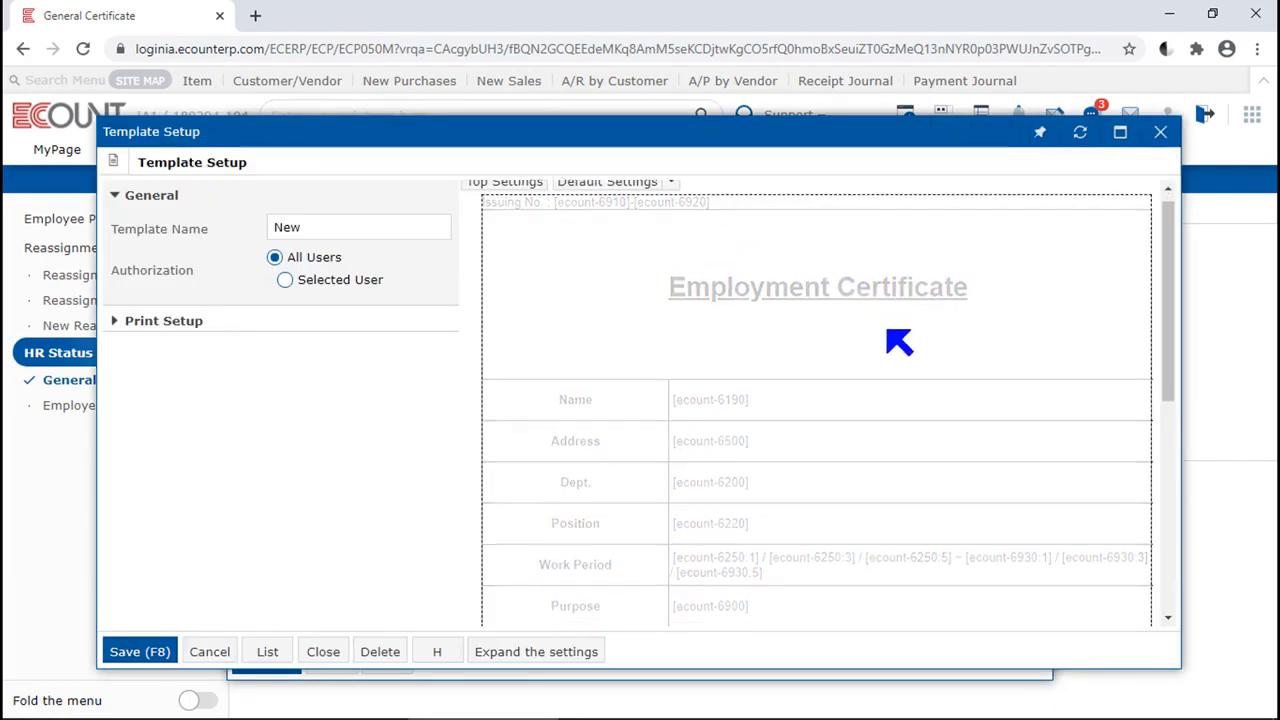
Examine the new template's layout in the Top Settings editor down to the seal, then close the editor, template setup and certificate preview
scroll(900, 343, "down", 5)
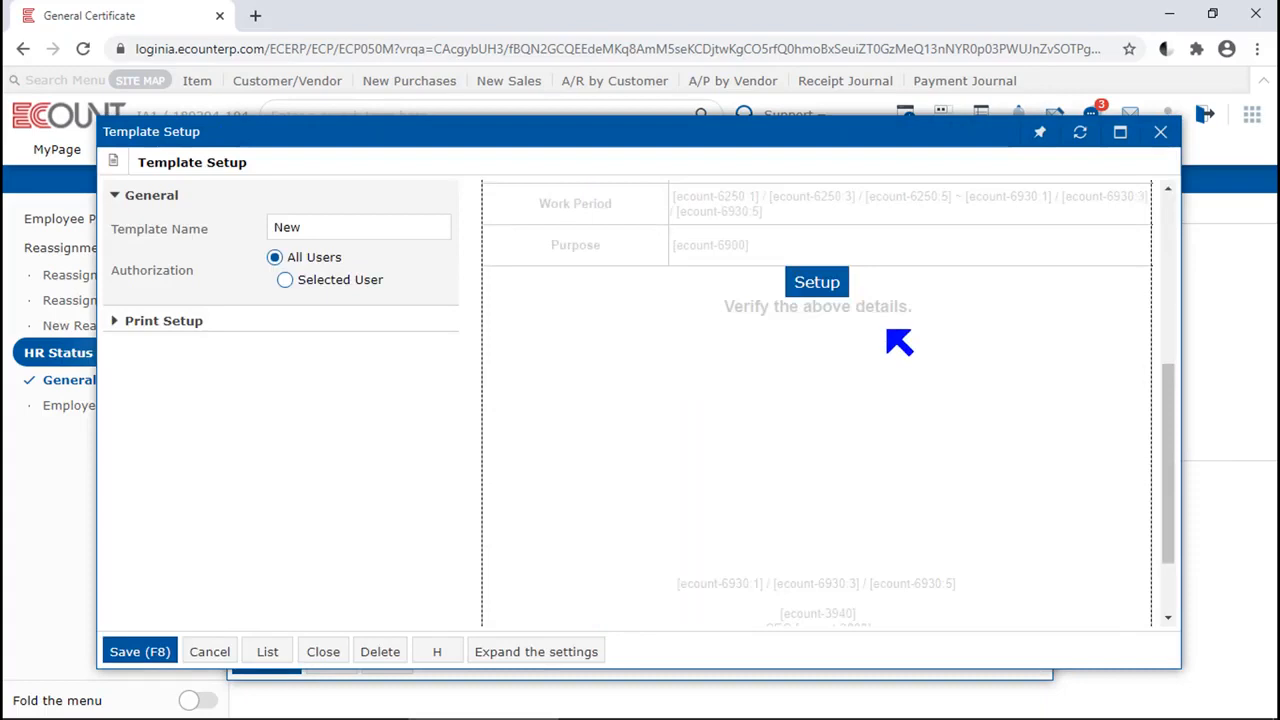
left_click(814, 286)
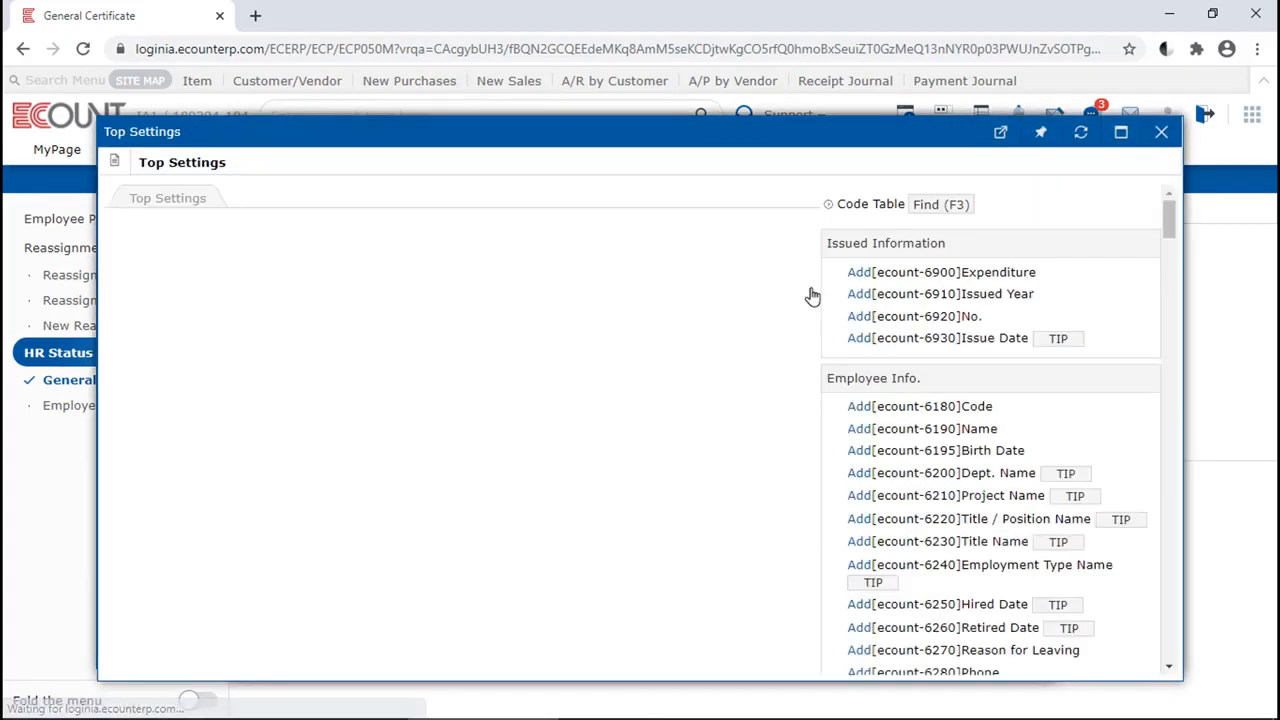
left_click(488, 368)
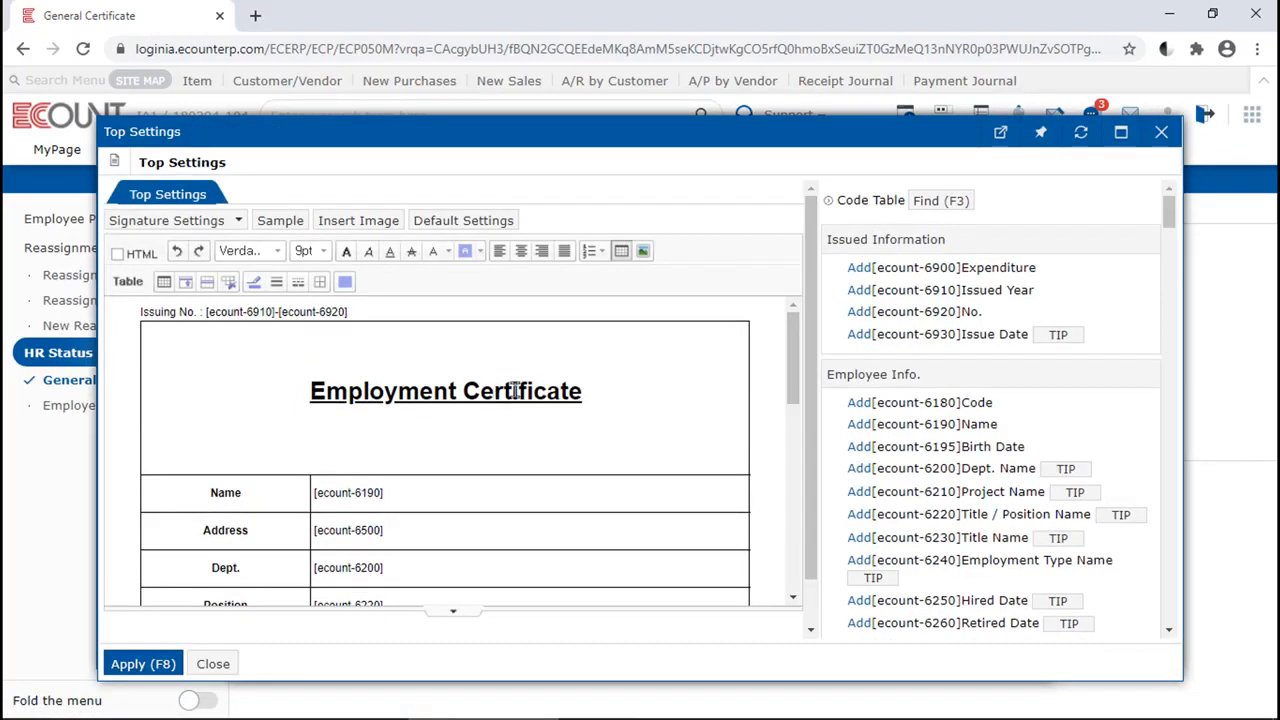
scroll(540, 390, "down", 3)
scroll(540, 388, "down", 5)
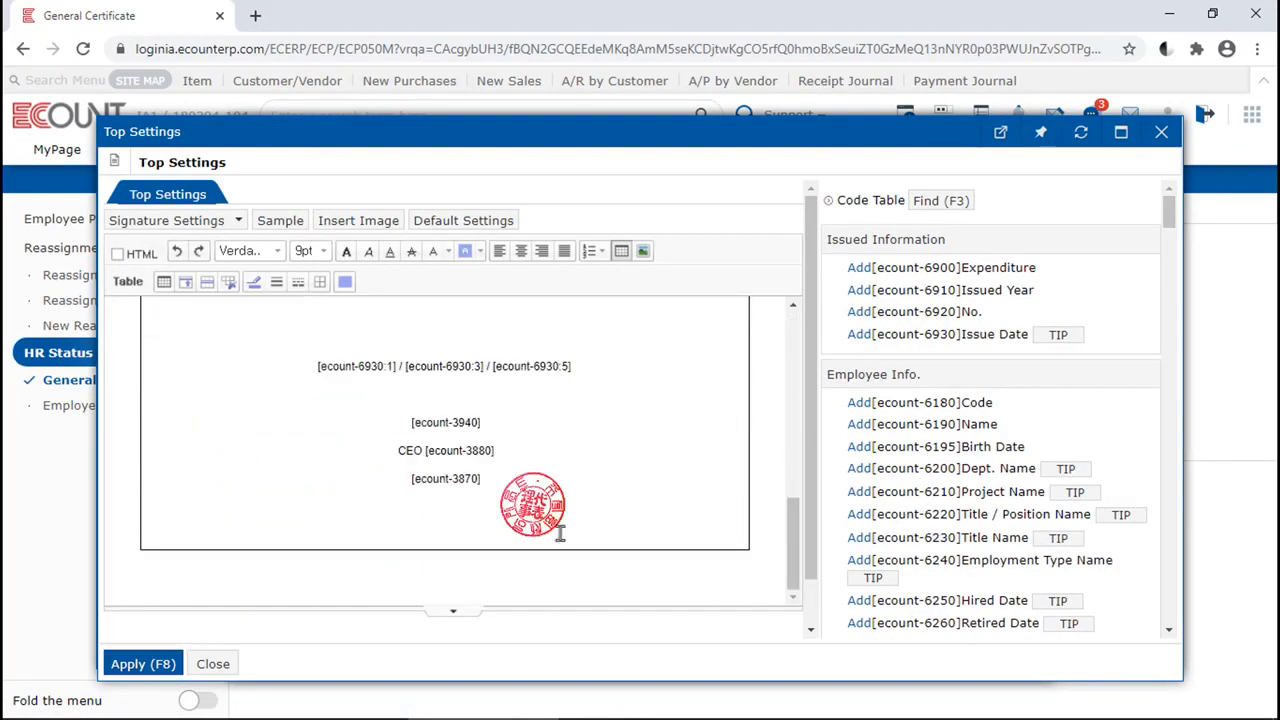
left_click(220, 664)
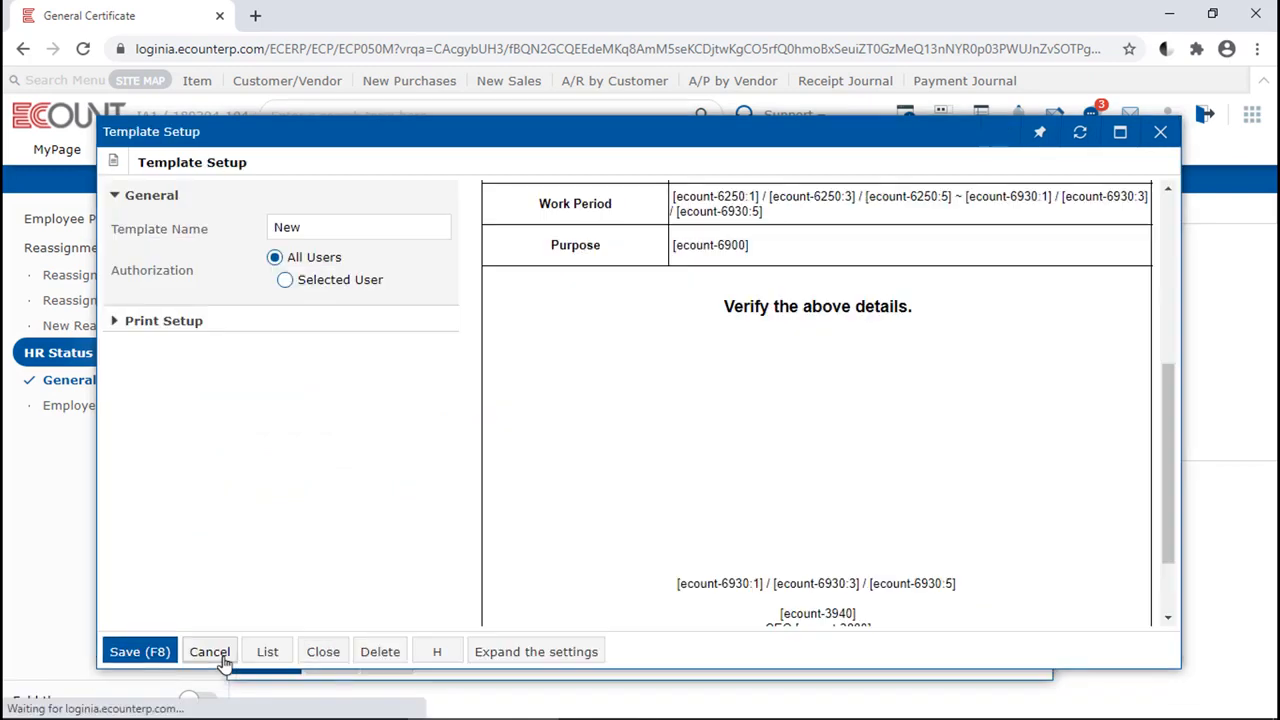
left_click(340, 658)
left_click(386, 663)
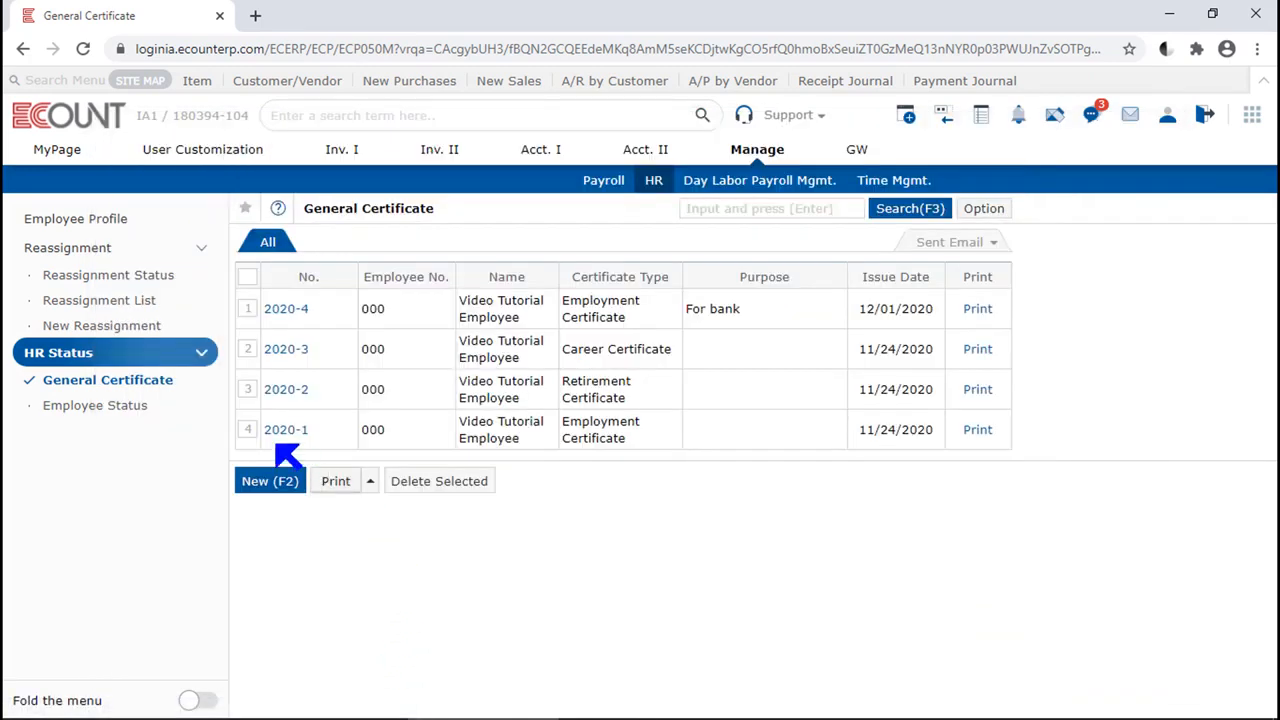
Run the Employee Status report with the Monthly type for December 2020
left_click(148, 416)
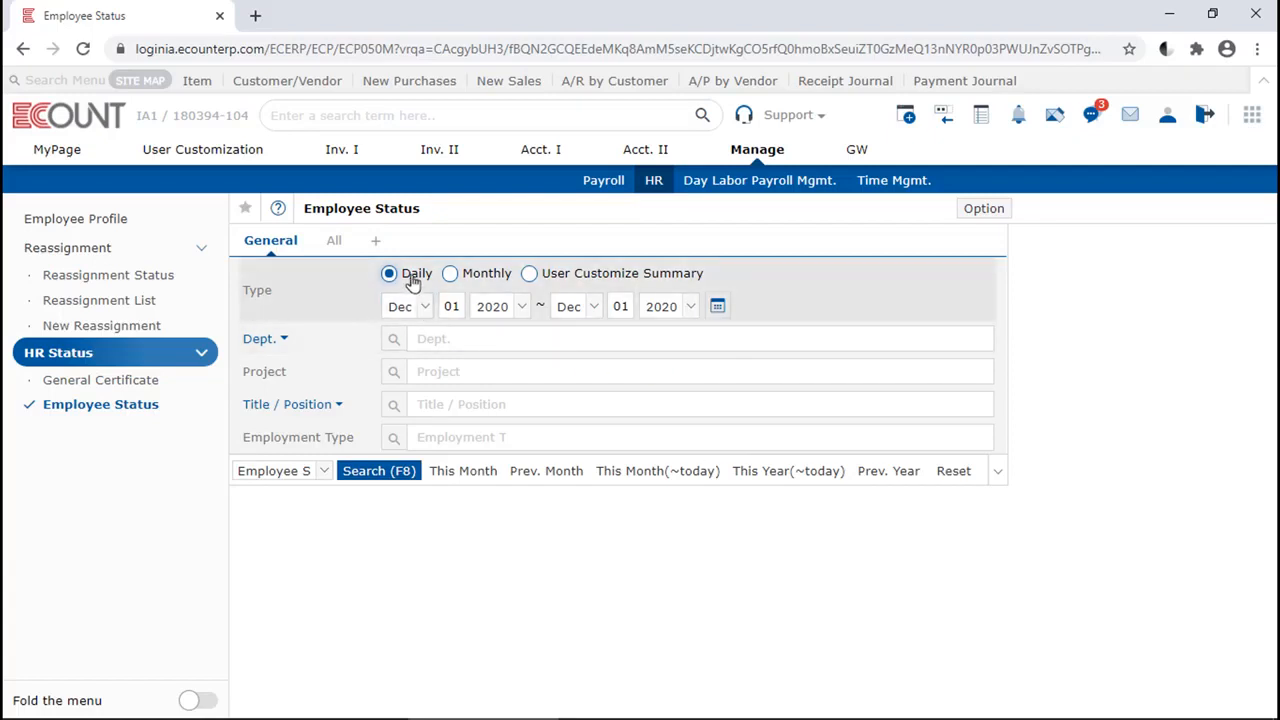
left_click(488, 283)
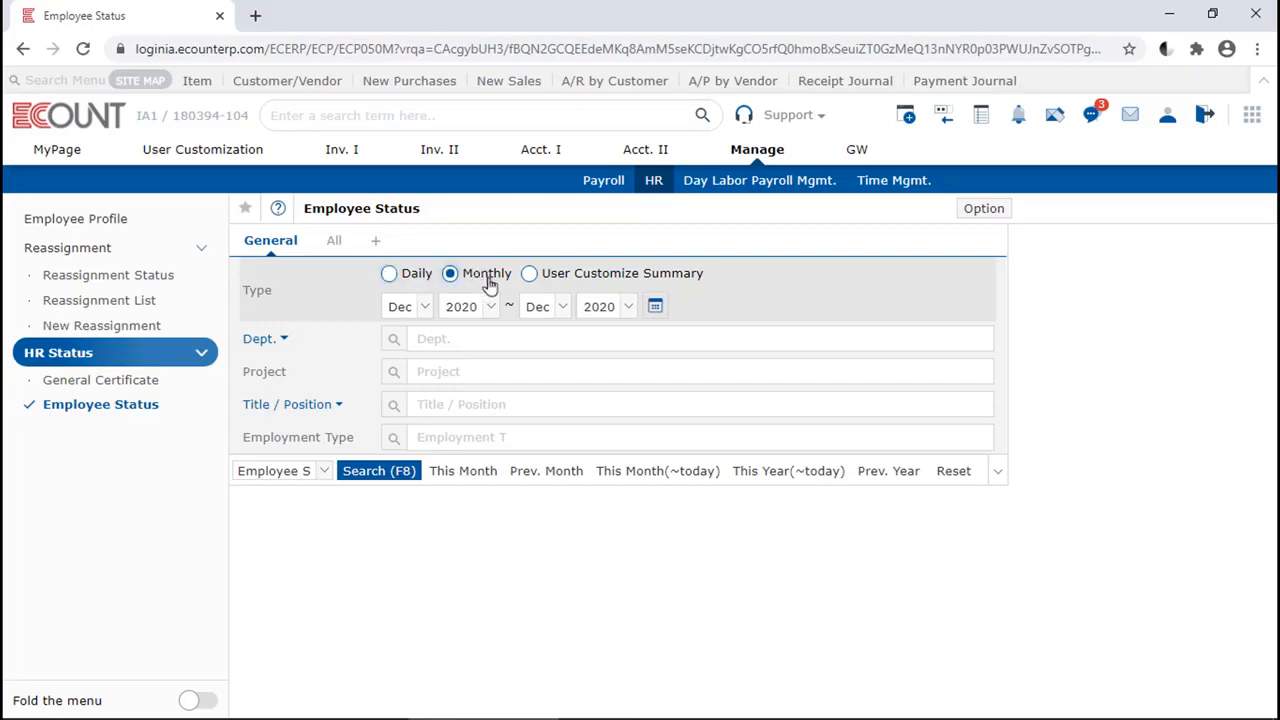
left_click(380, 471)
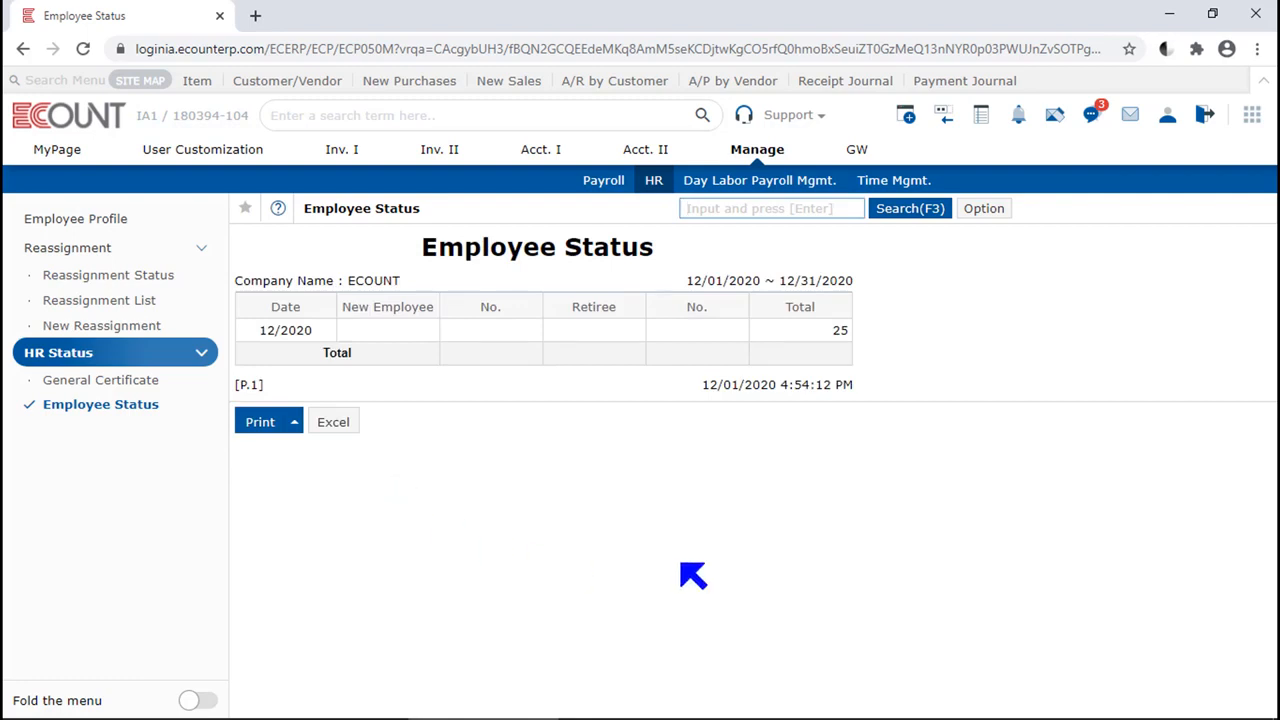
Run the Employee Status report as a User Customize Summary with Dept. as Summary Condition1
left_click(928, 211)
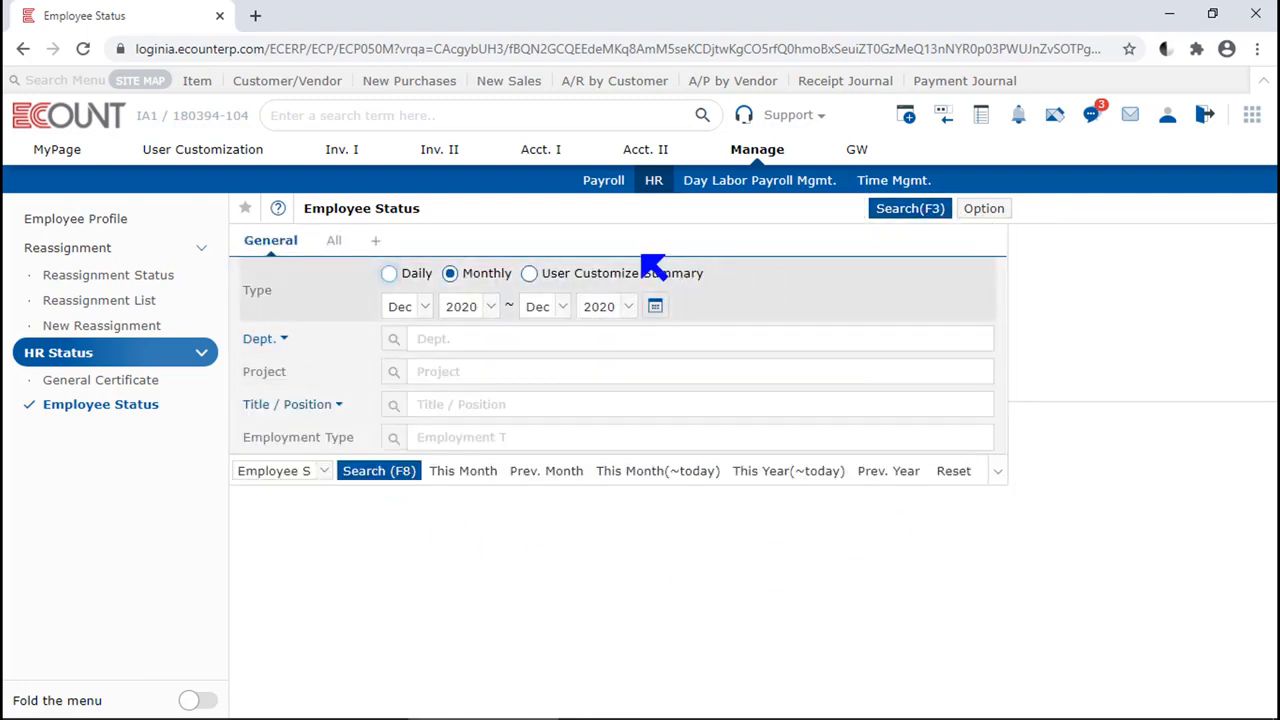
left_click(555, 279)
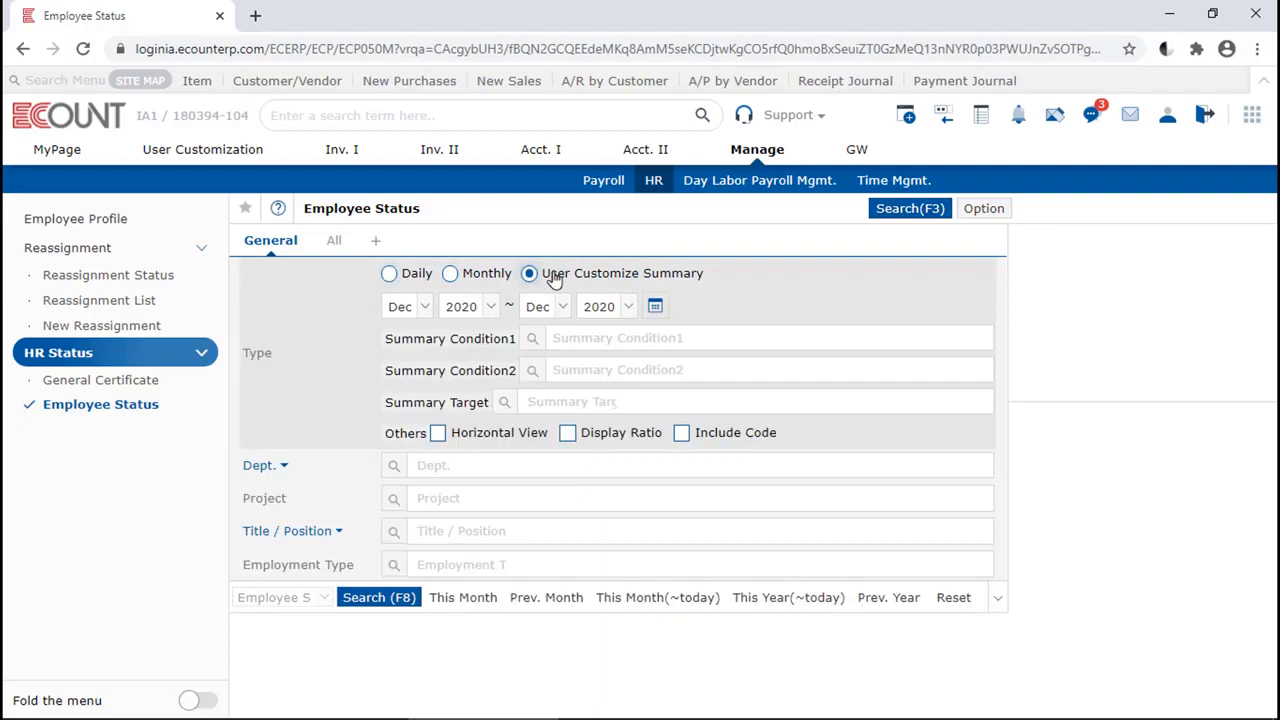
left_click(568, 340)
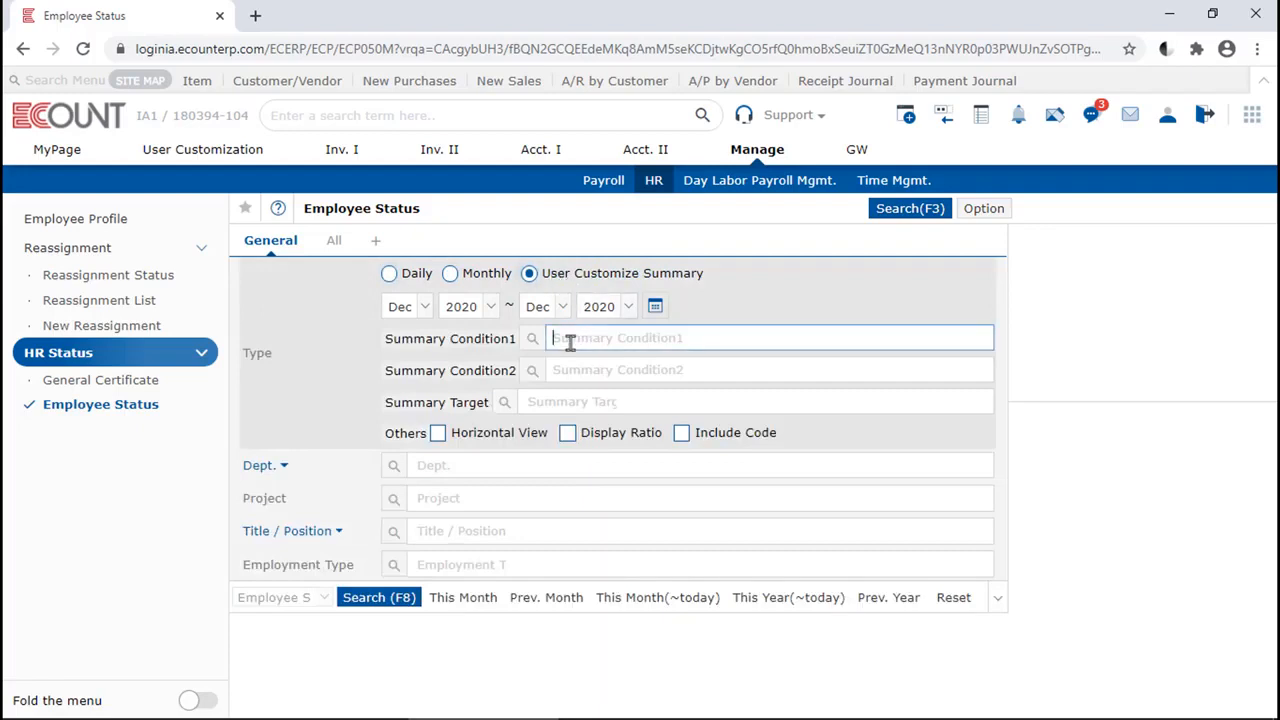
type("dept")
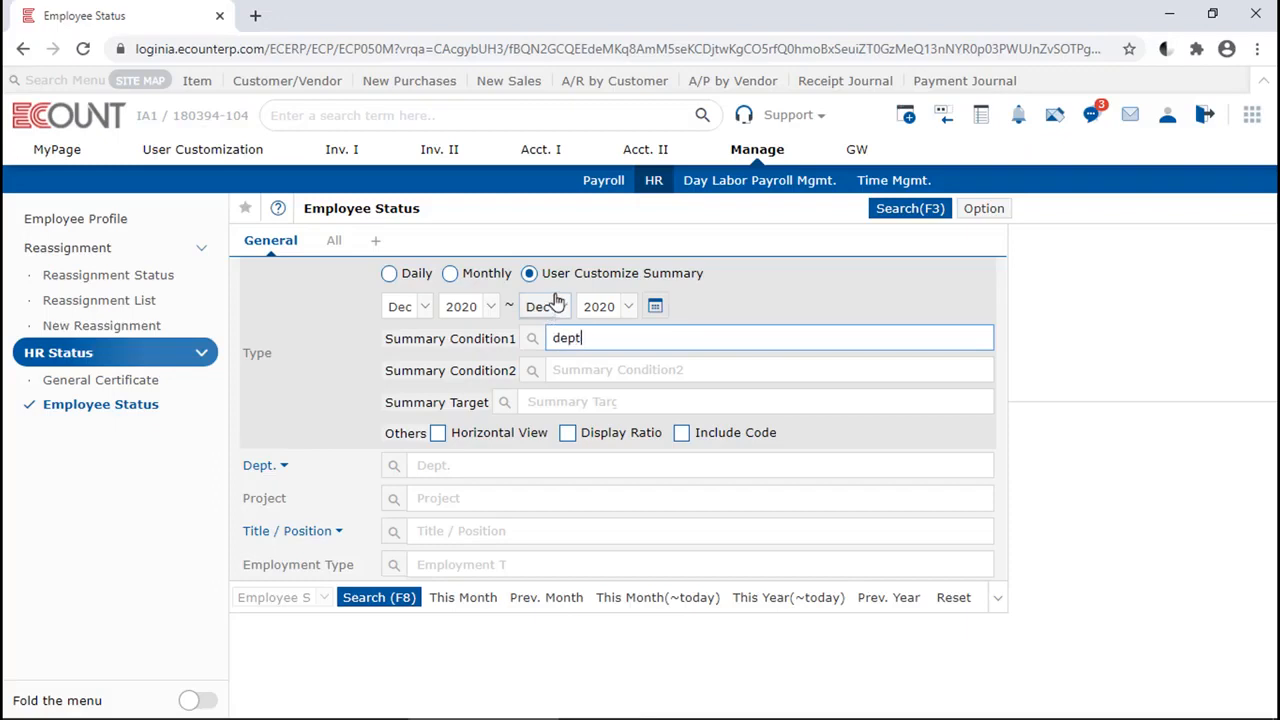
key("Return")
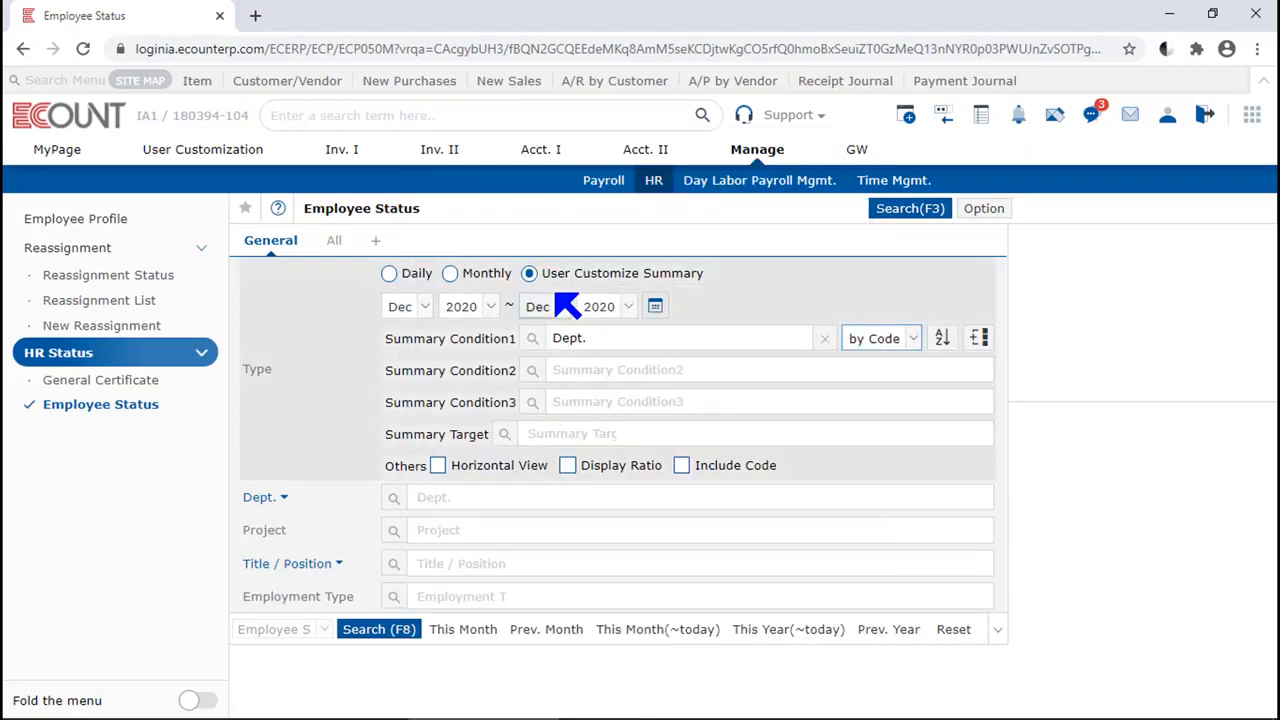
key("F8")
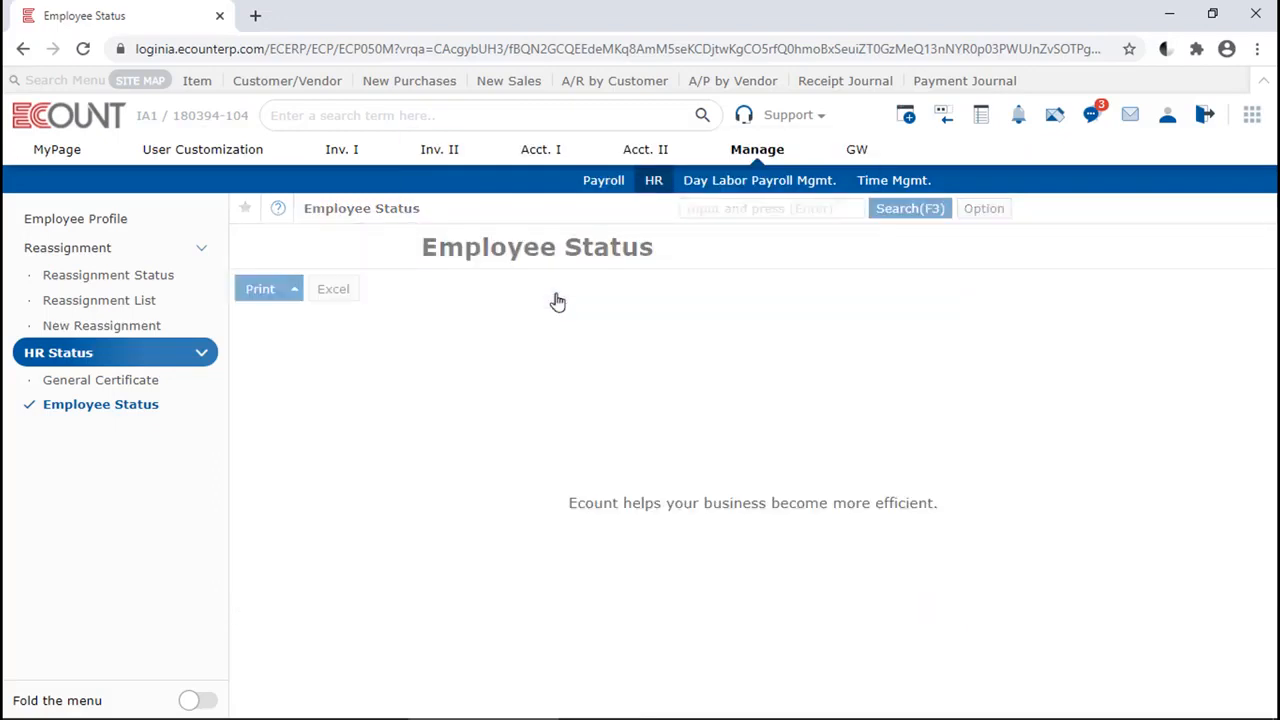